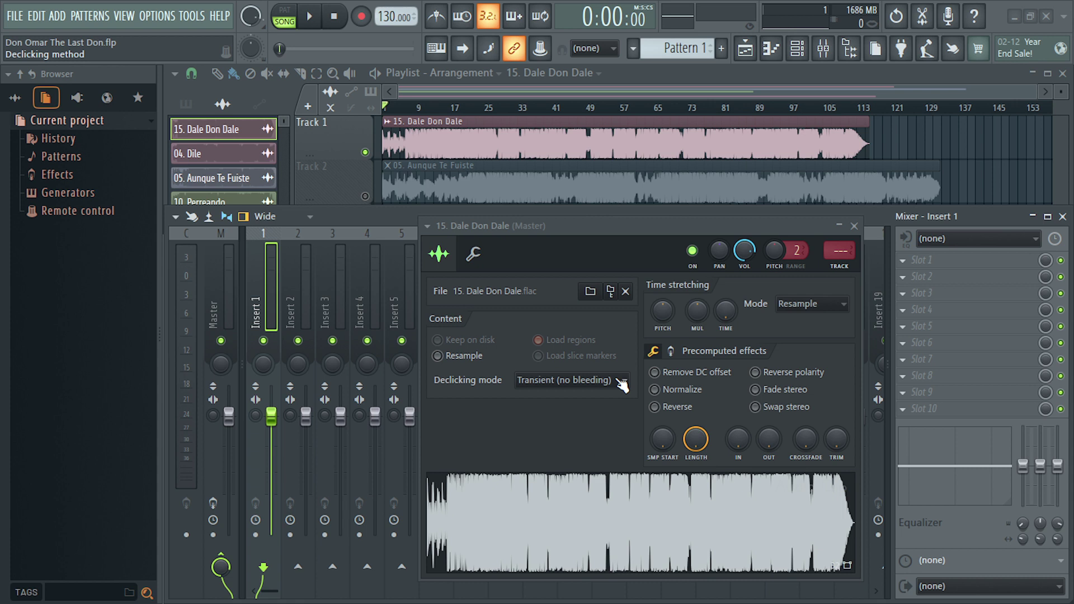
- Reset the channel volume of the 15. Dale Don Dale audio clip to its default
drag(506, 226, 492, 216)
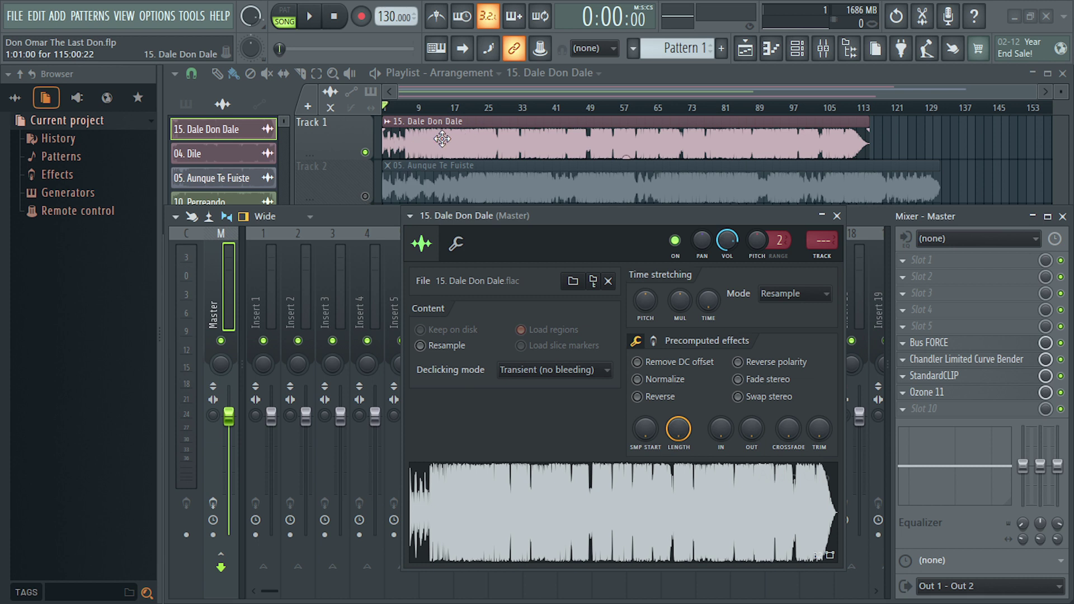
right_click(724, 240)
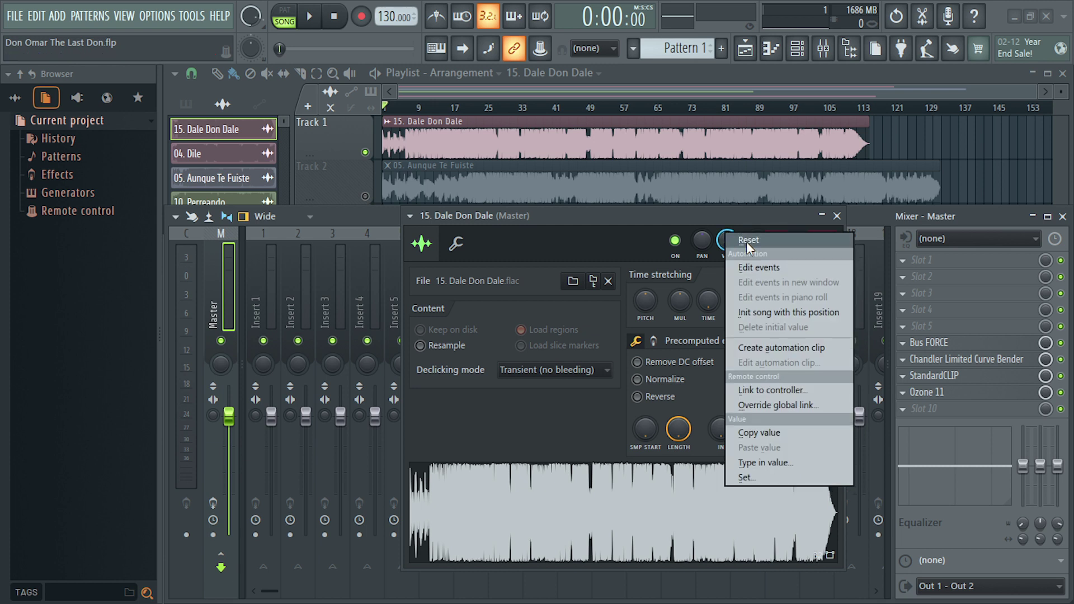
click(747, 241)
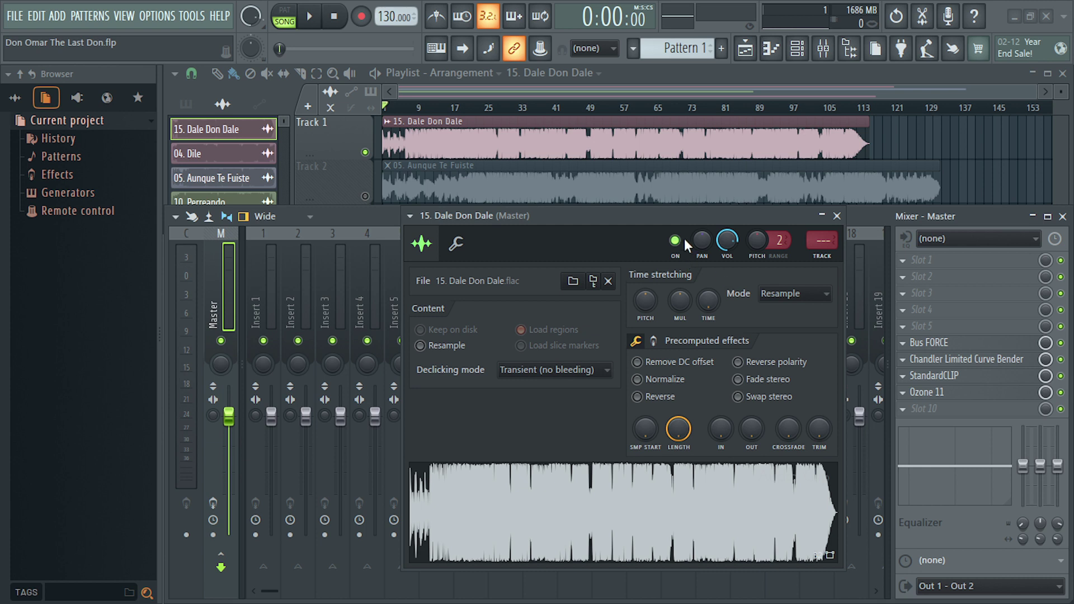
drag(647, 214, 588, 197)
right_click(668, 223)
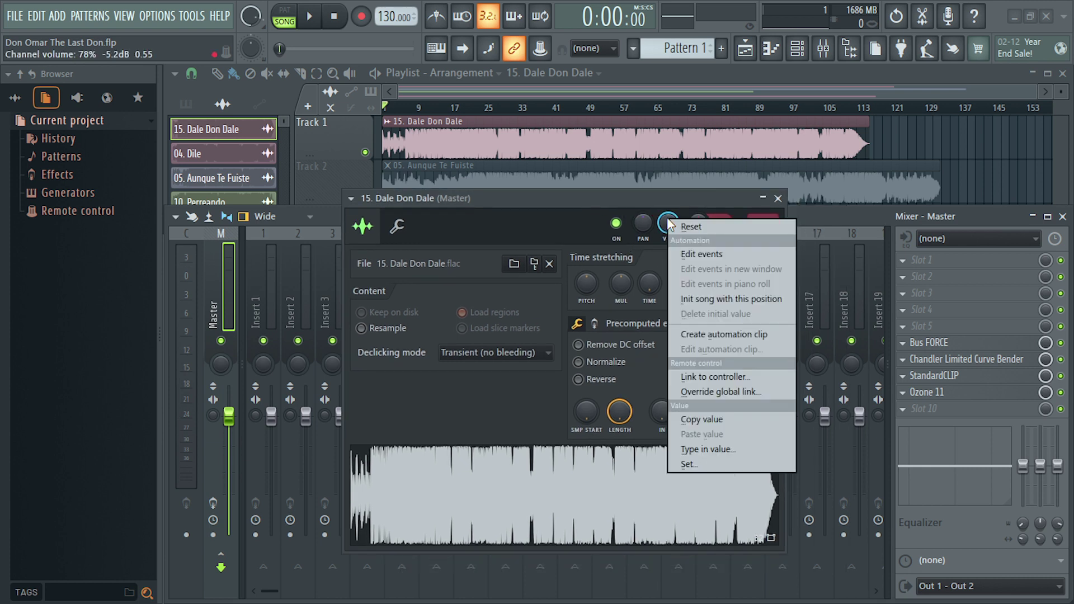
click(700, 229)
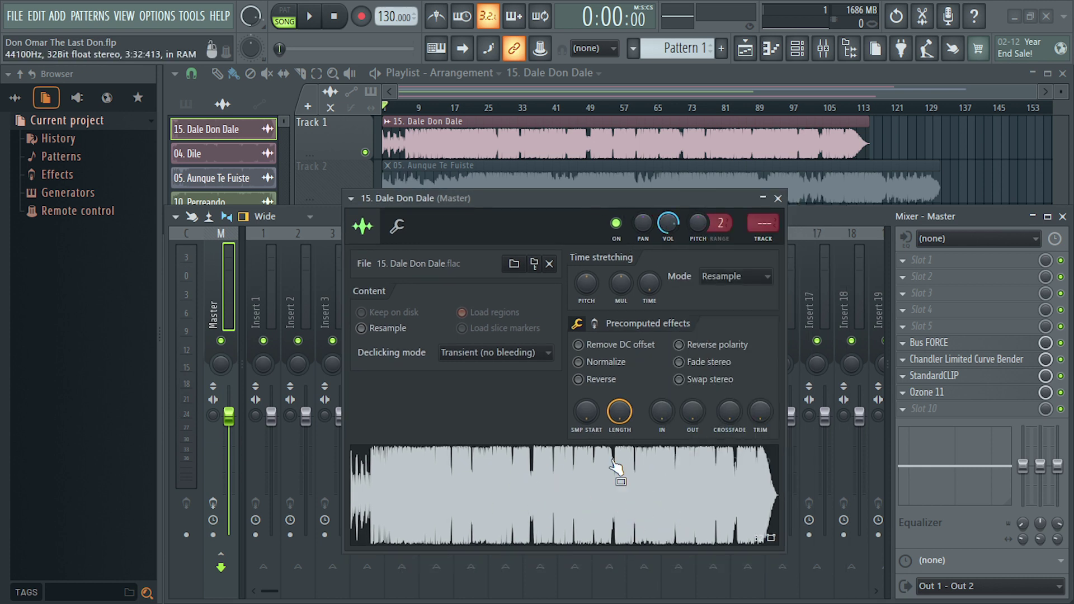
- Reset the project's main volume and the Master mixer fader, and close the 15. Dale Don Dale channel window
right_click(248, 16)
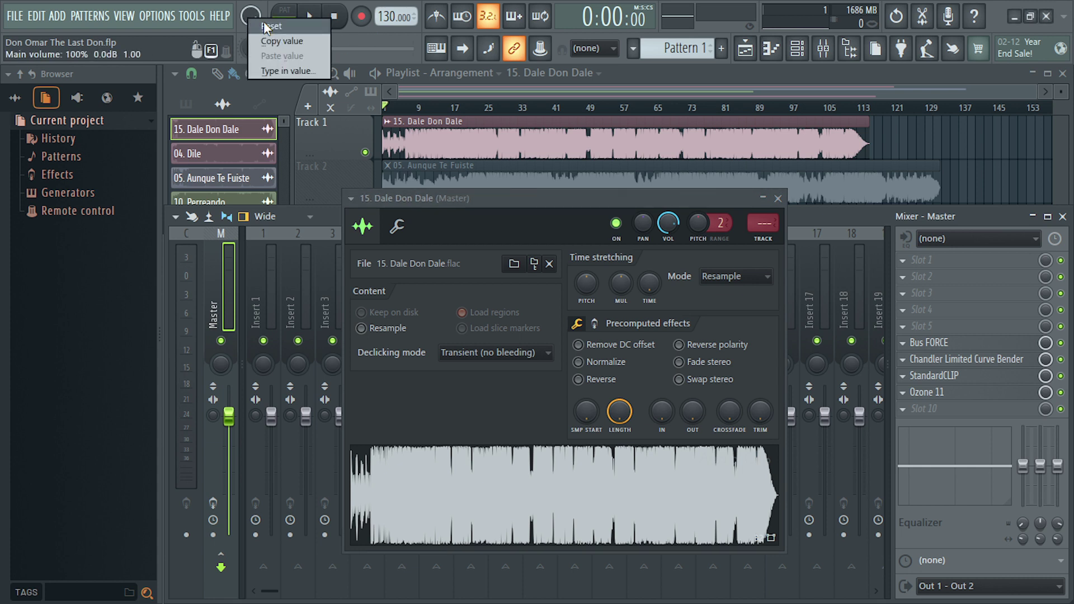
click(265, 26)
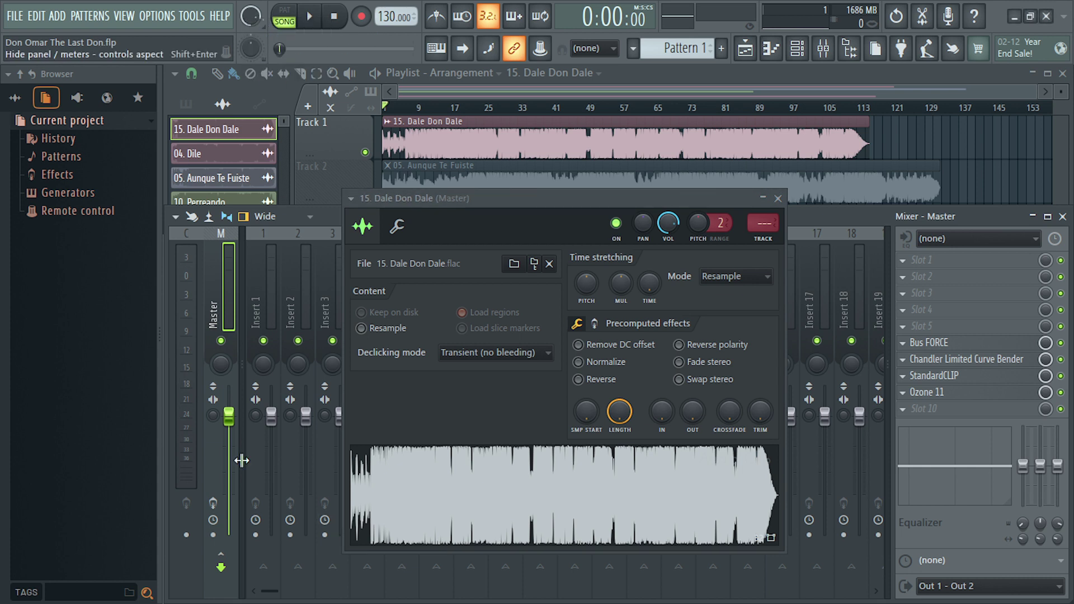
right_click(237, 415)
click(247, 348)
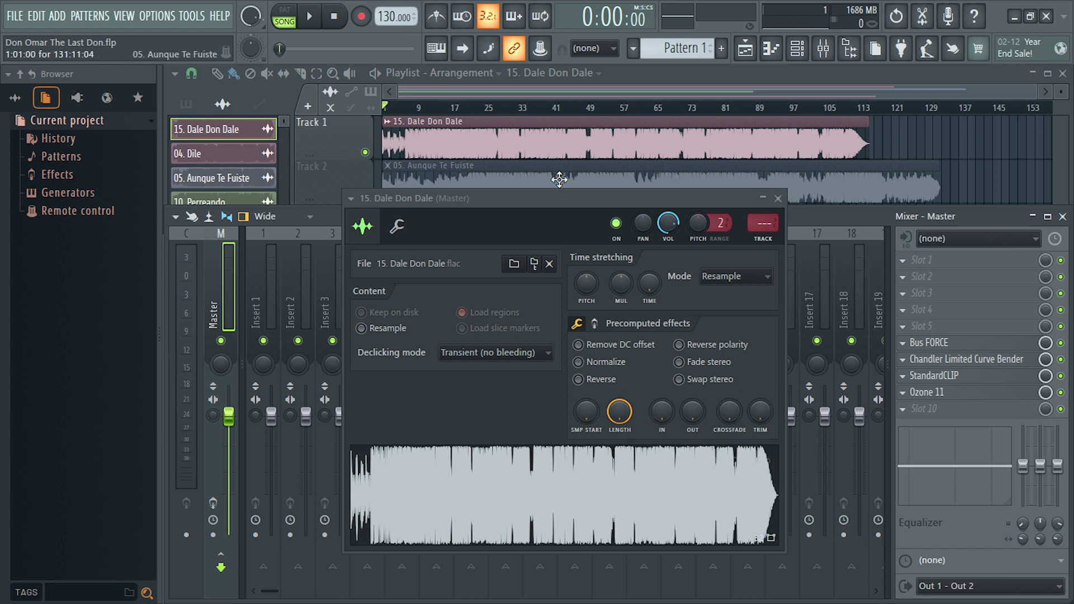
click(778, 198)
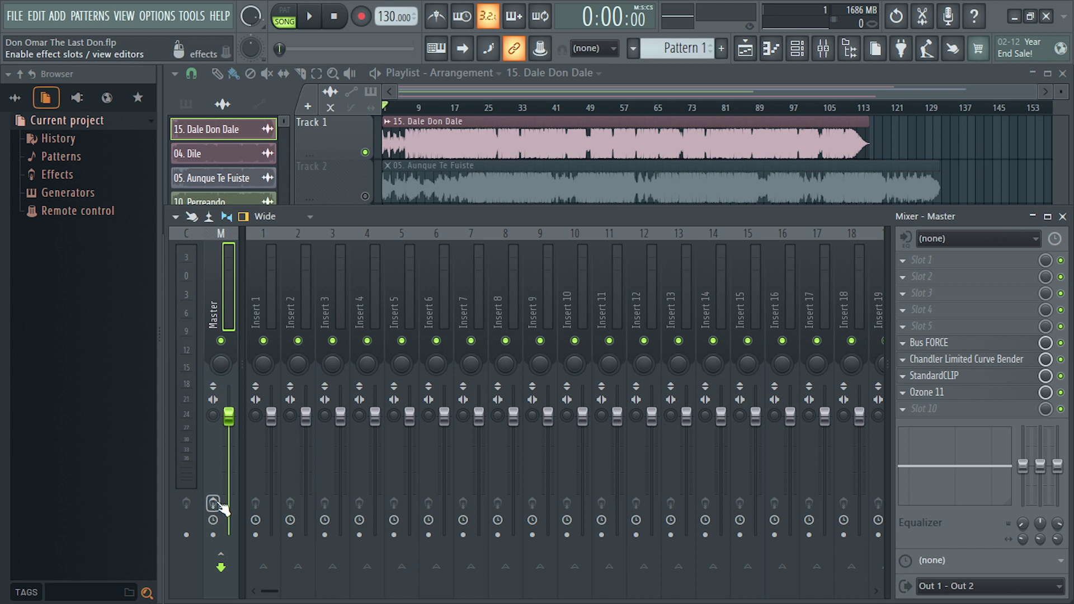
- Play the song while switching the Master track's effects on and off to compare the sound, and stop playback
key(space)
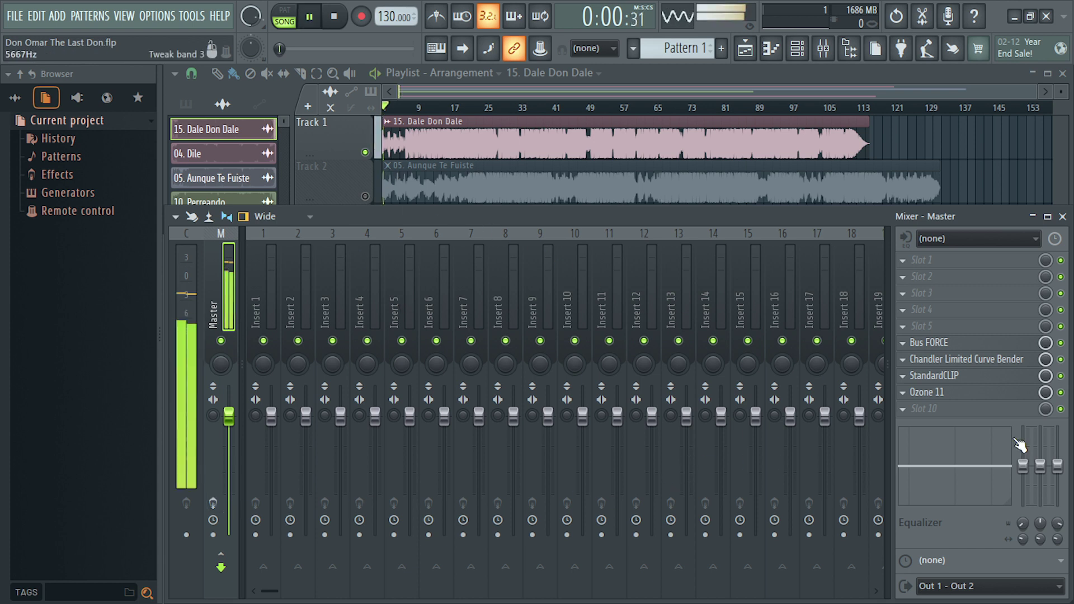
click(214, 504)
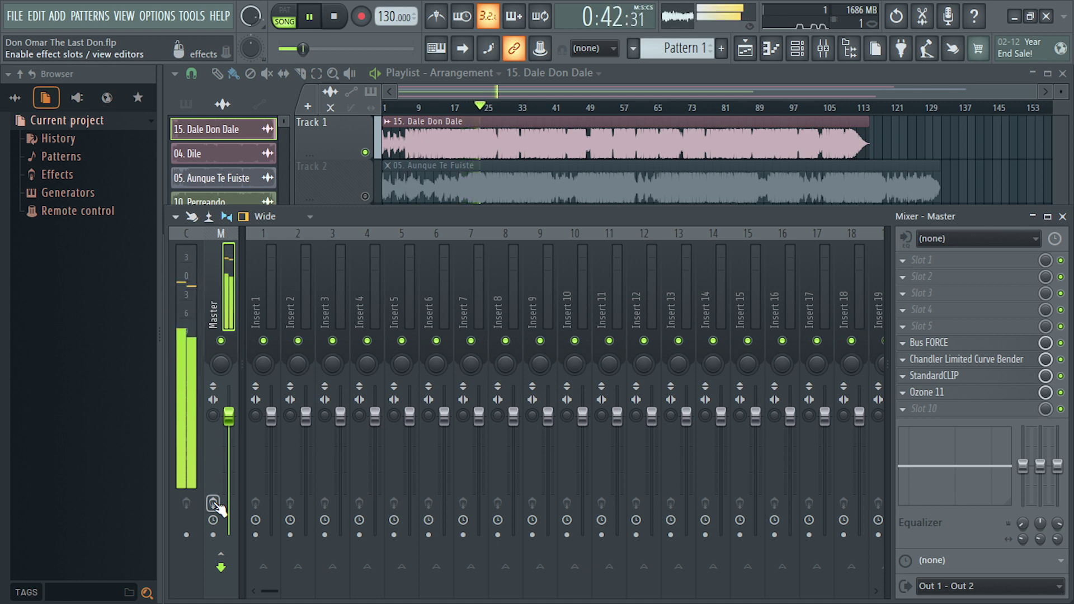
click(214, 504)
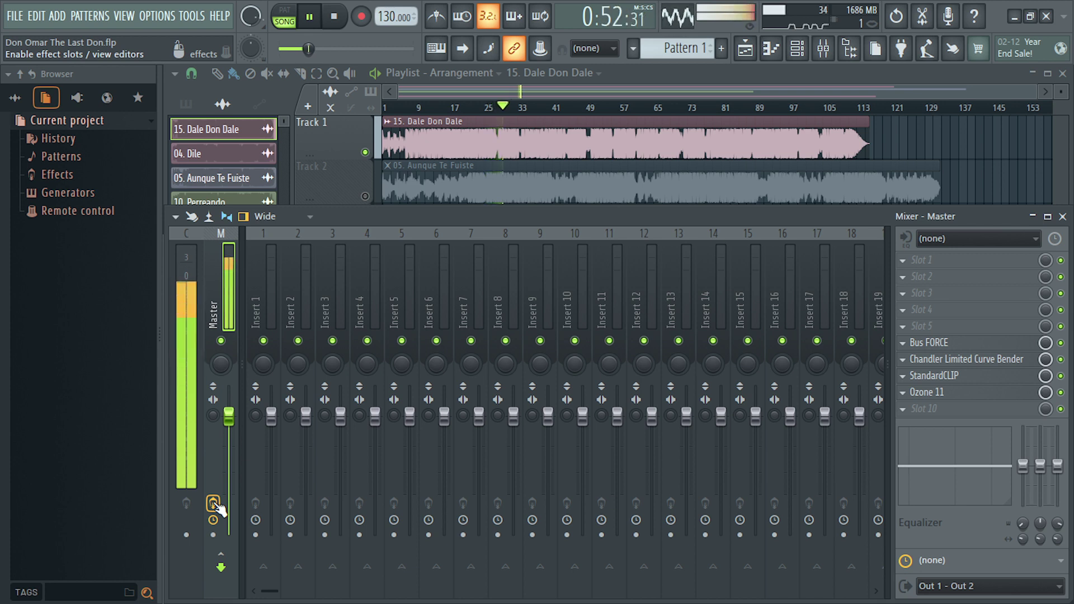
click(213, 503)
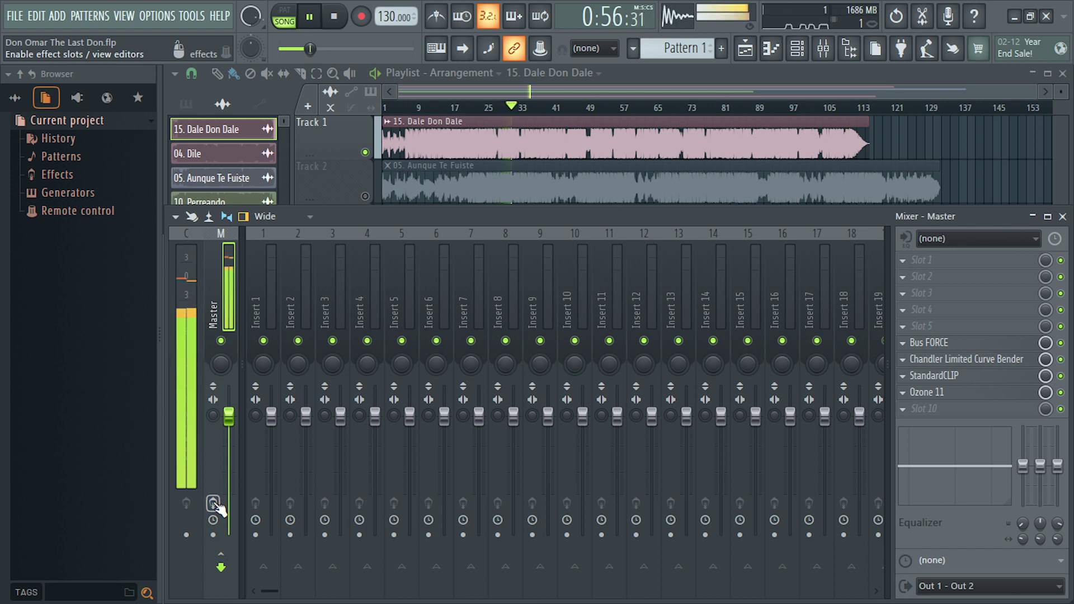
key(space)
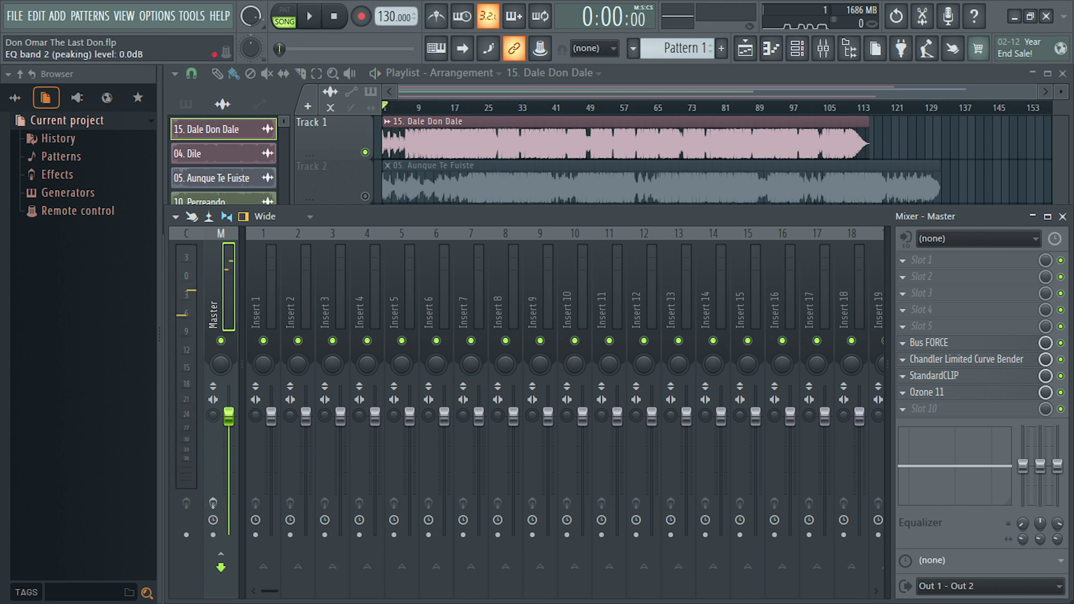
- Show the reference track view in the Master's Ozone 11 and select the whole 15. Dale Don Dale.flac reference
click(925, 397)
click(183, 201)
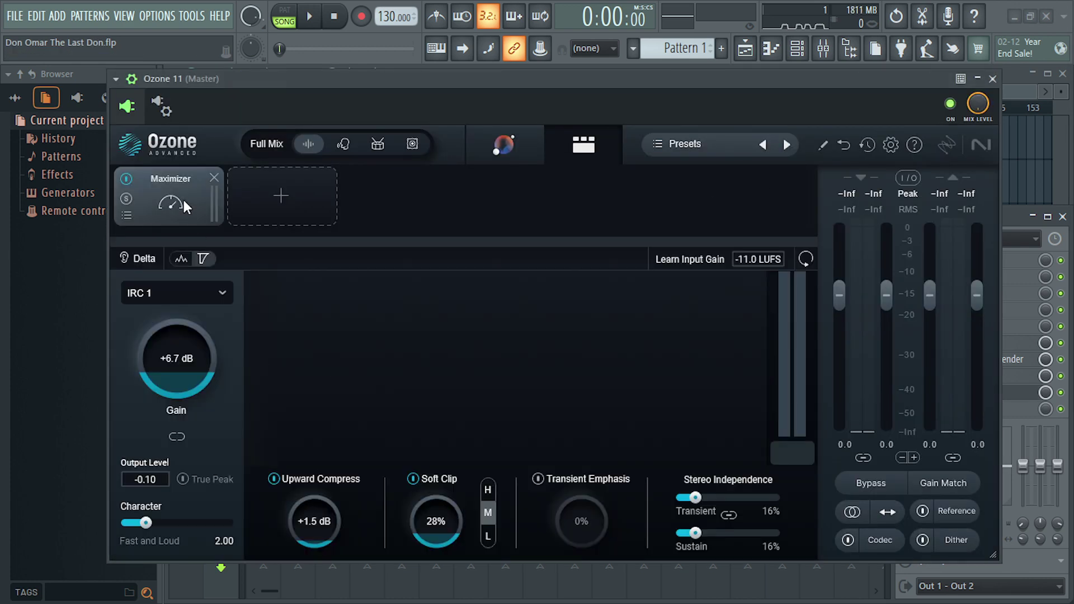
click(954, 513)
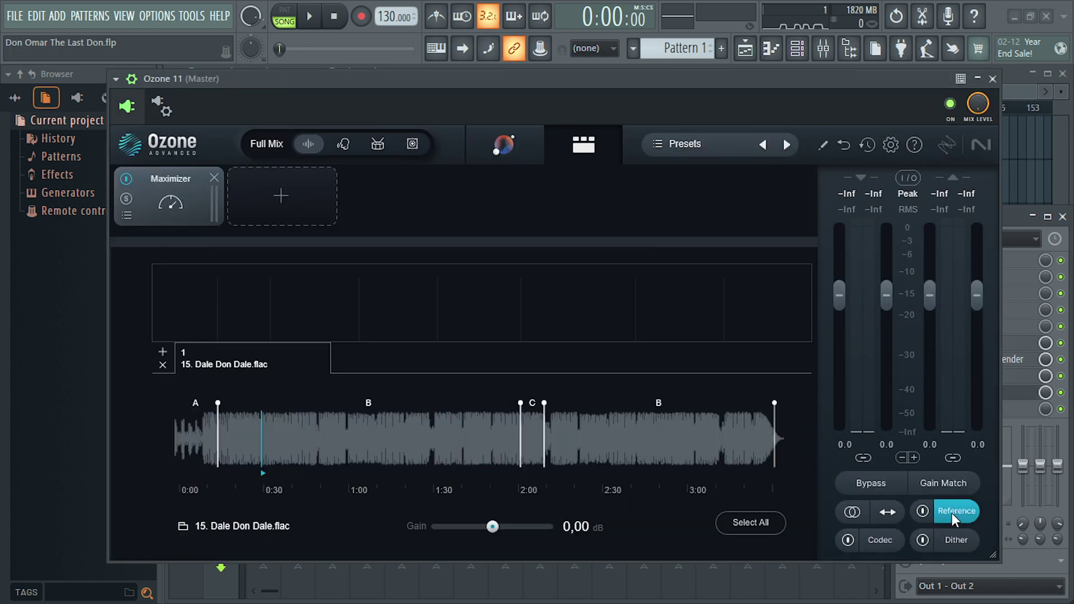
click(762, 523)
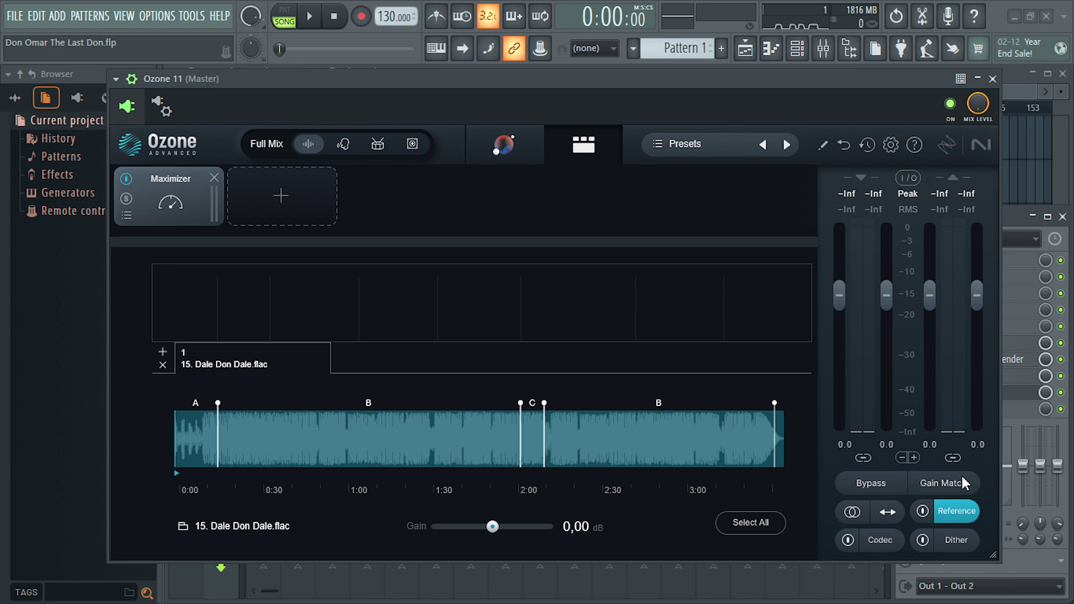
- Uncover the Master mixer strip from behind the Ozone 11 window, enable its effects, and bring the whole plugin window back into view
drag(391, 79, 463, 81)
drag(296, 84, 347, 100)
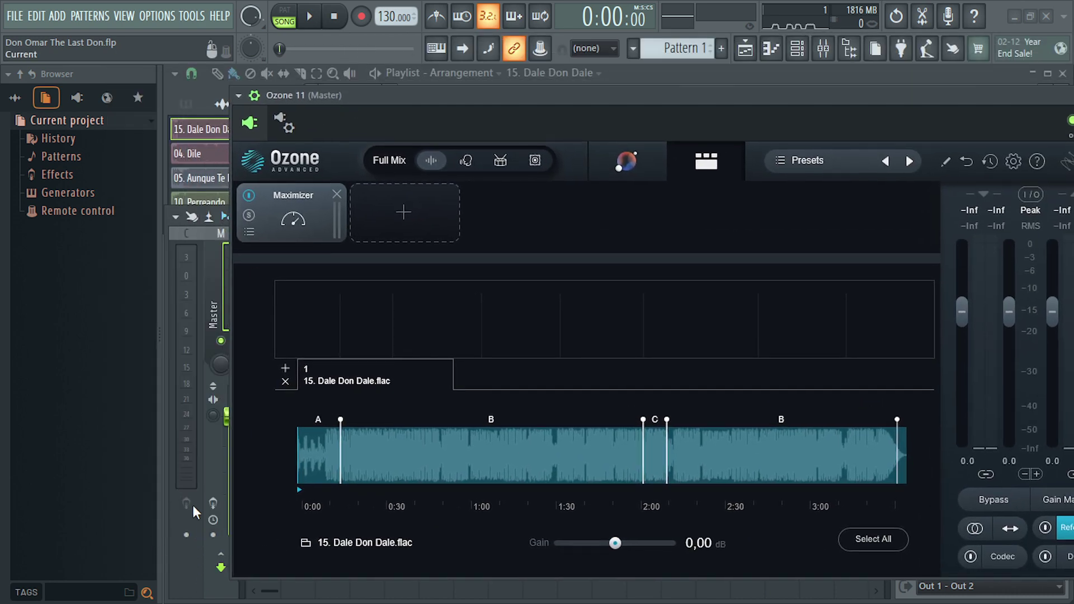
click(214, 506)
drag(661, 101, 519, 100)
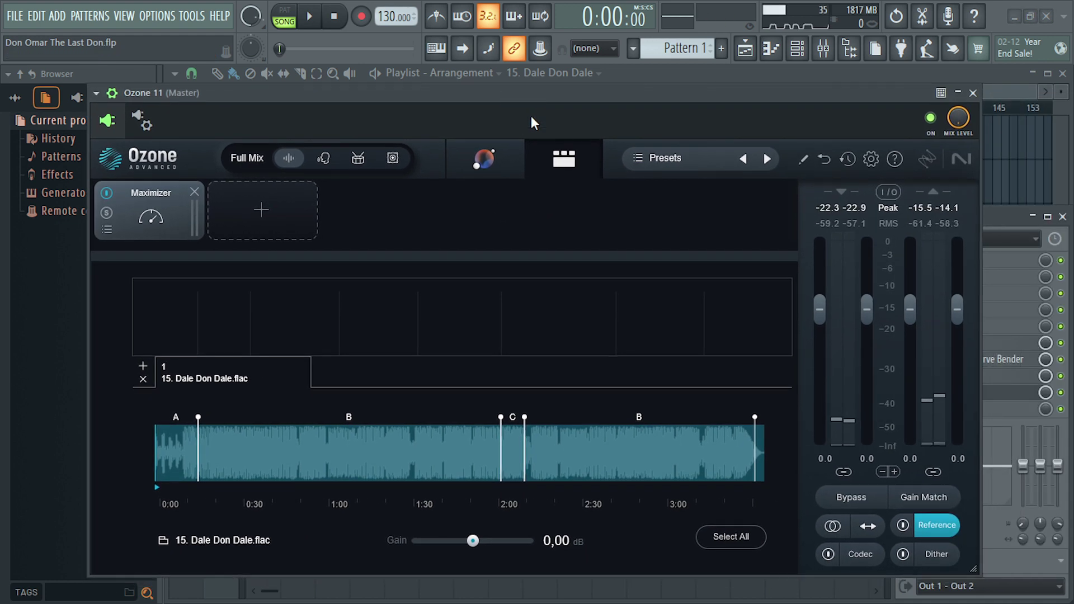
- Play the song while toggling Ozone's Reference A/B to compare the master with 15. Dale Don Dale.flac, and stop playback
click(904, 525)
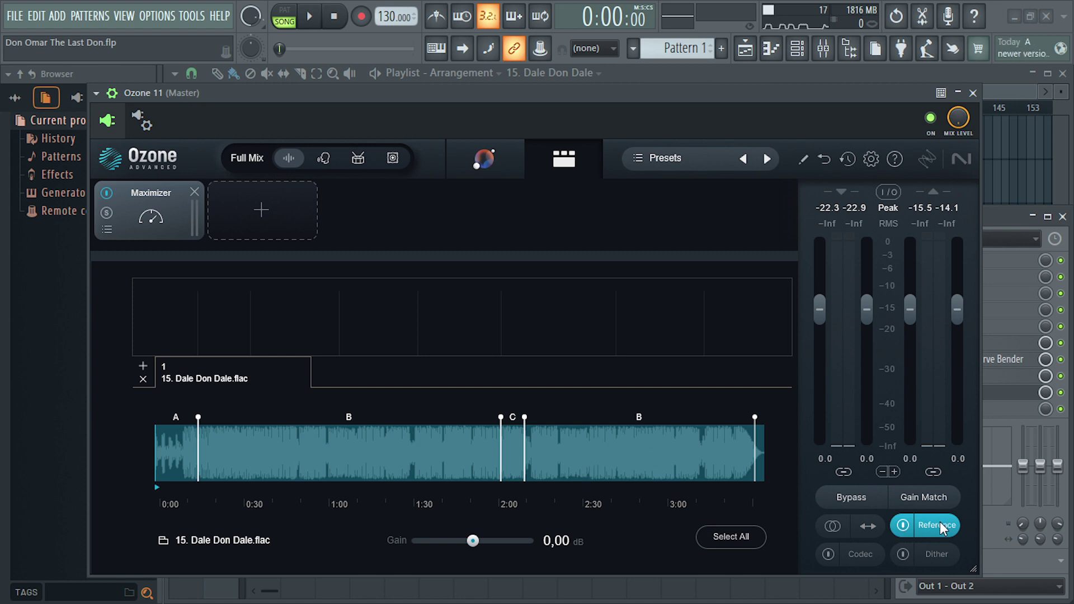
click(907, 530)
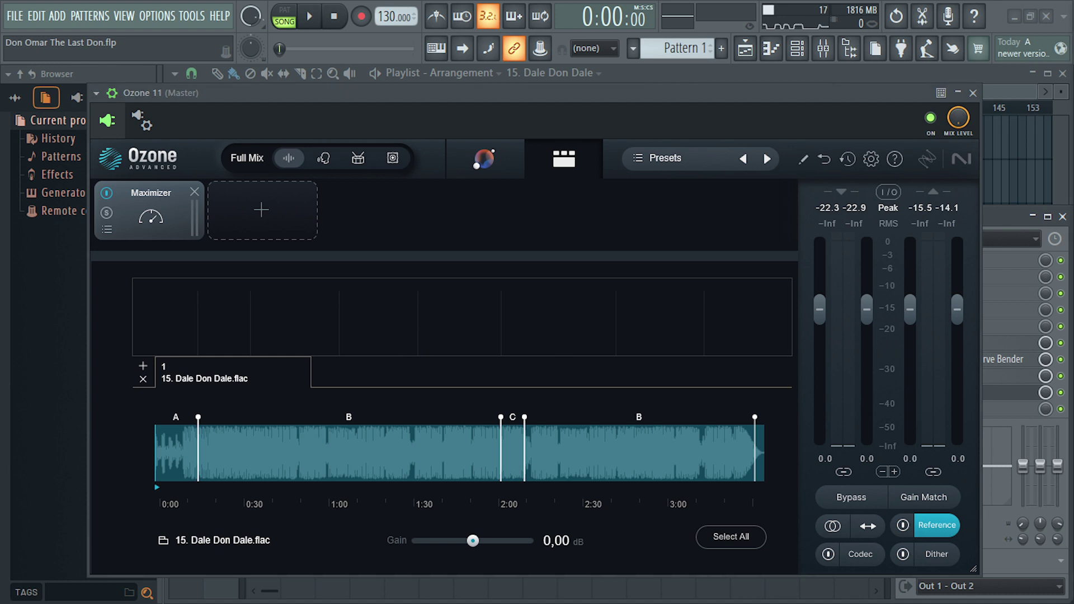
key(space)
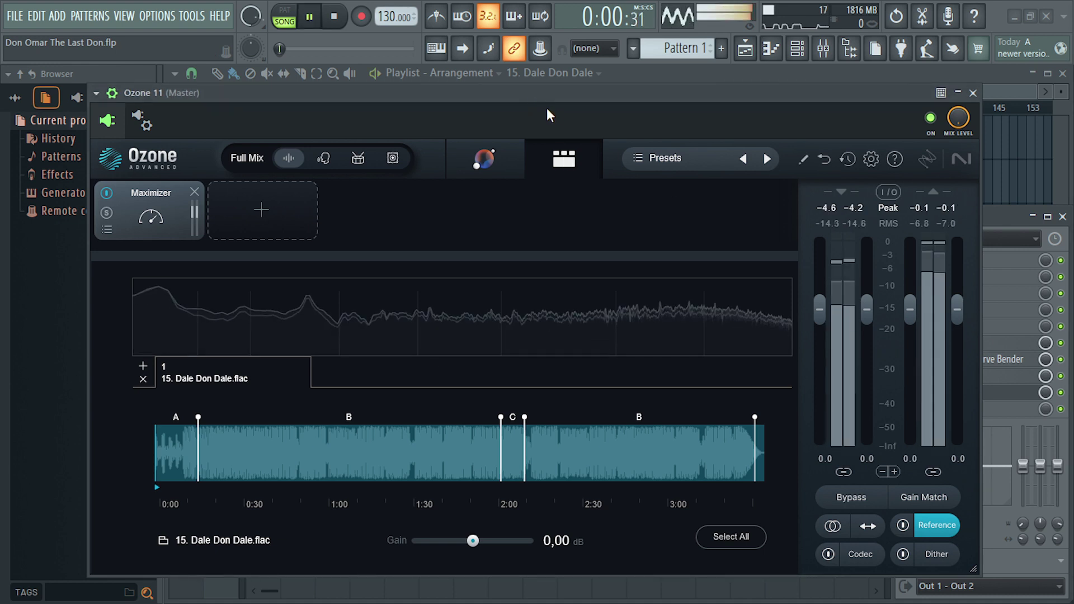
click(902, 526)
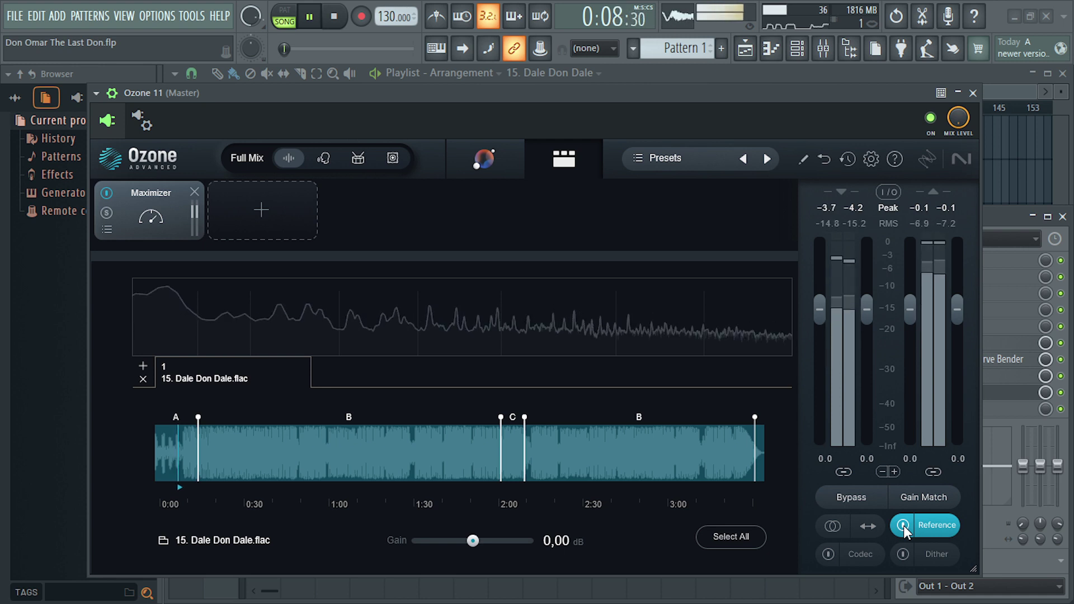
click(904, 525)
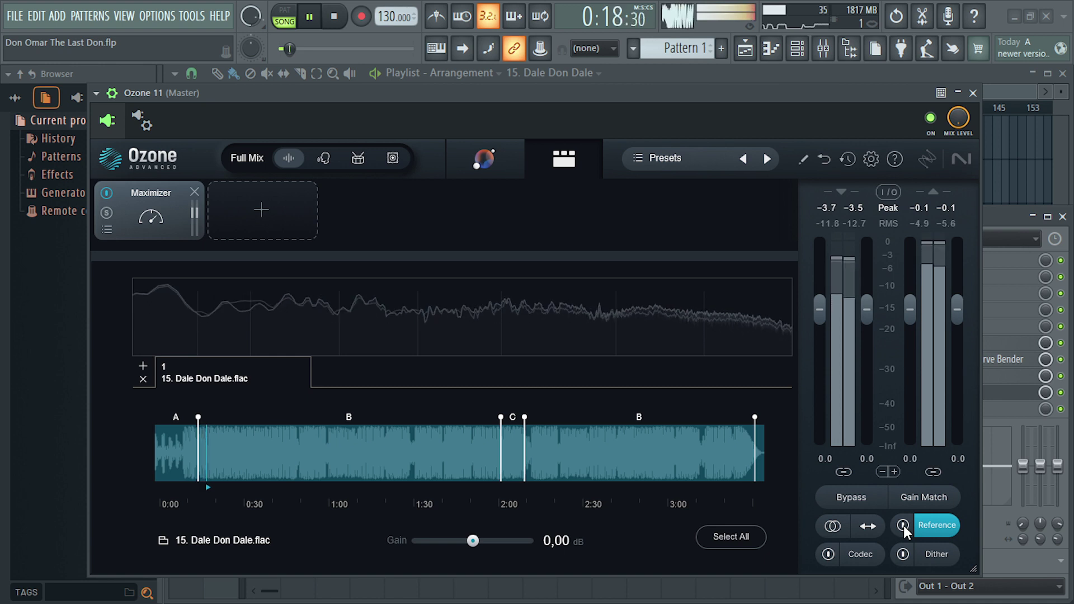
click(903, 525)
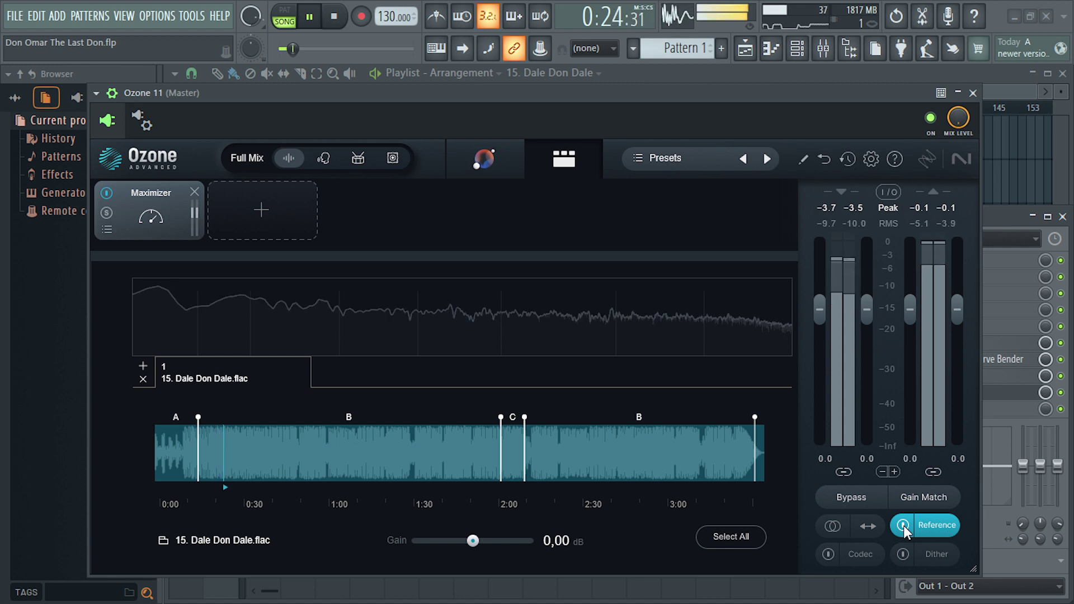
click(903, 525)
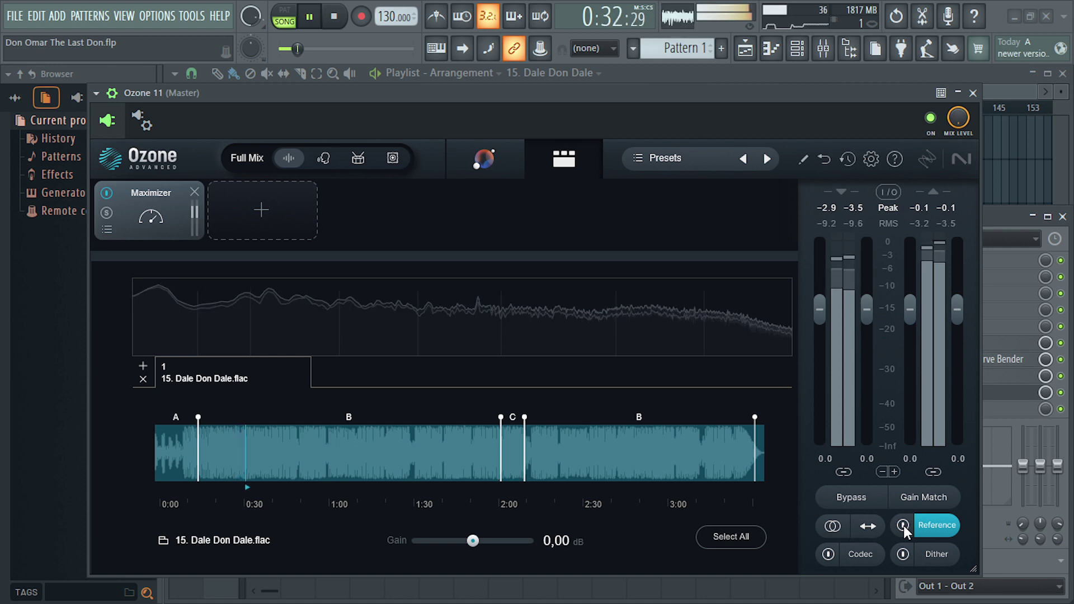
click(903, 525)
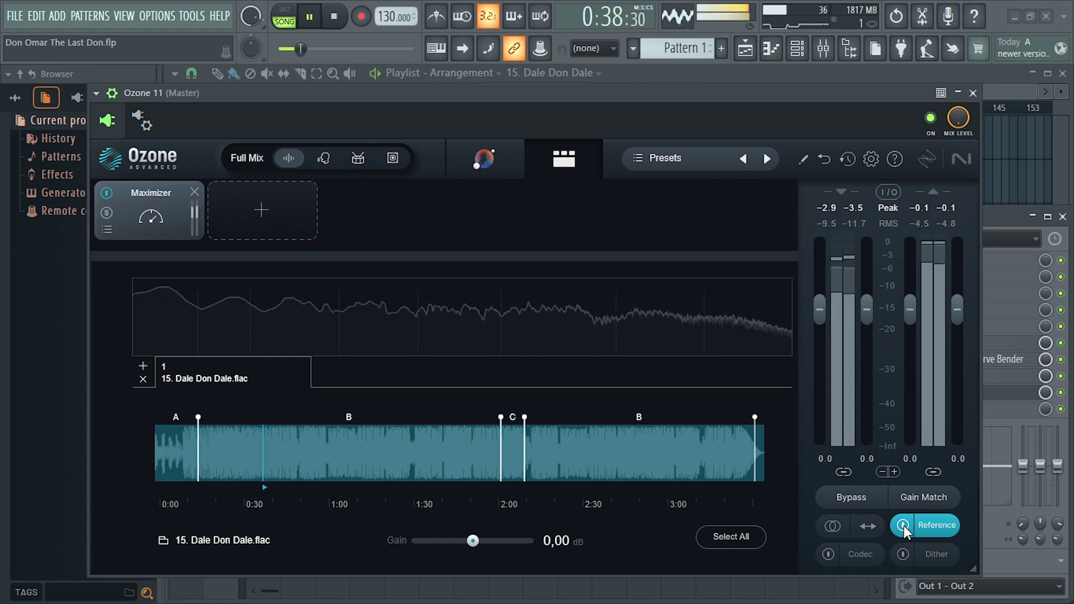
click(904, 525)
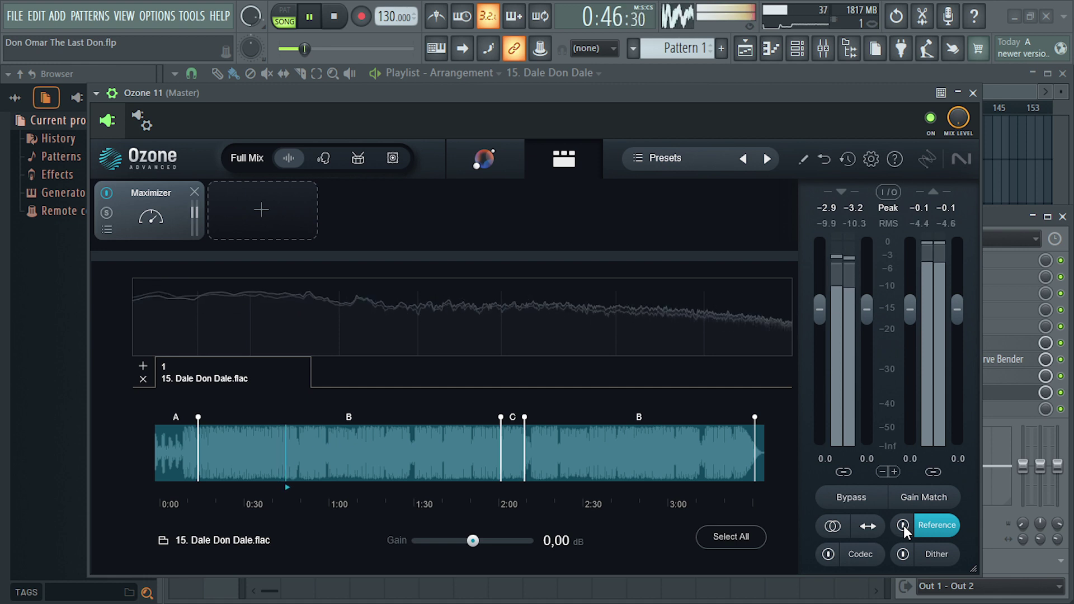
click(904, 525)
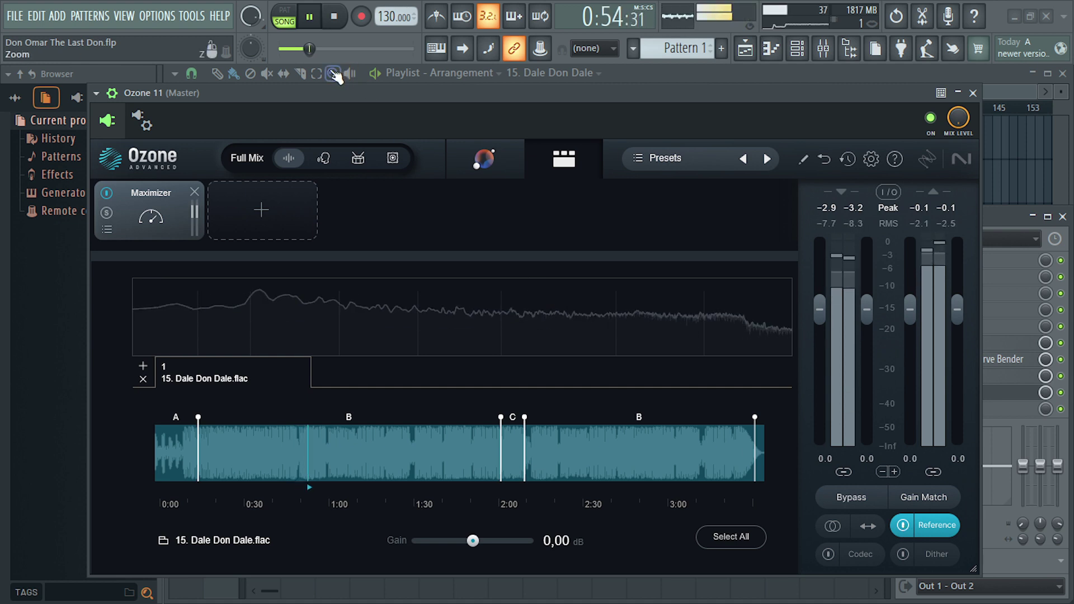
click(902, 526)
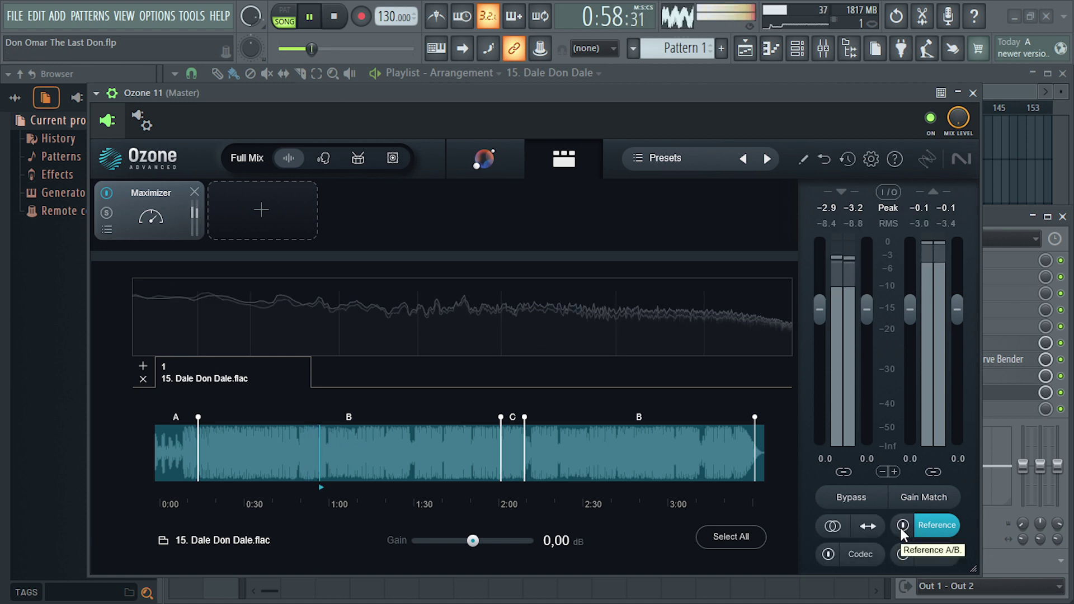
key(space)
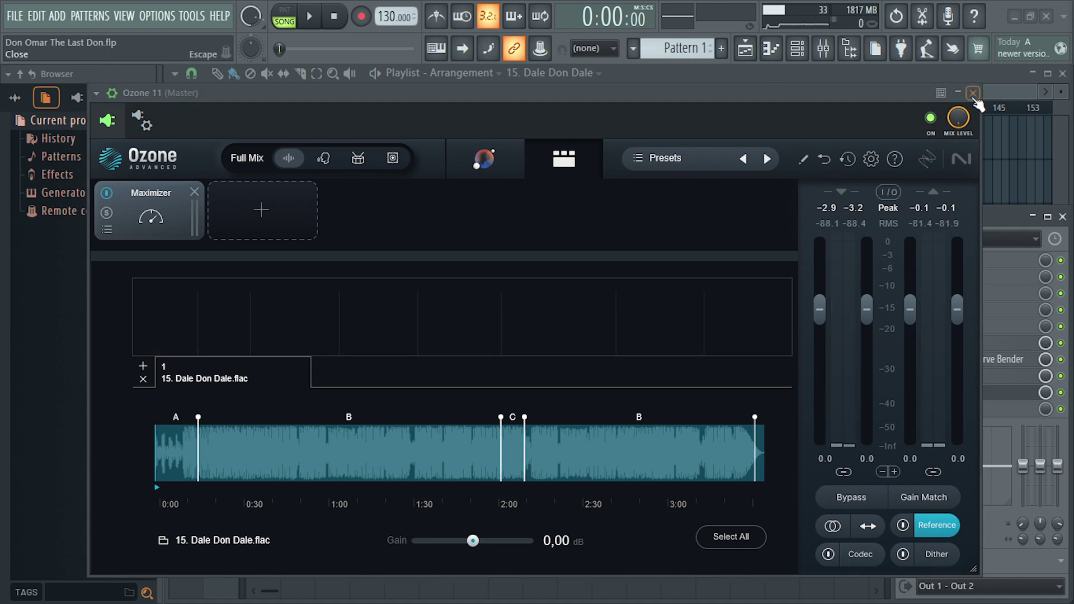
- Review the Maximizer settings in Ozone 11 and close the plugin window
click(169, 227)
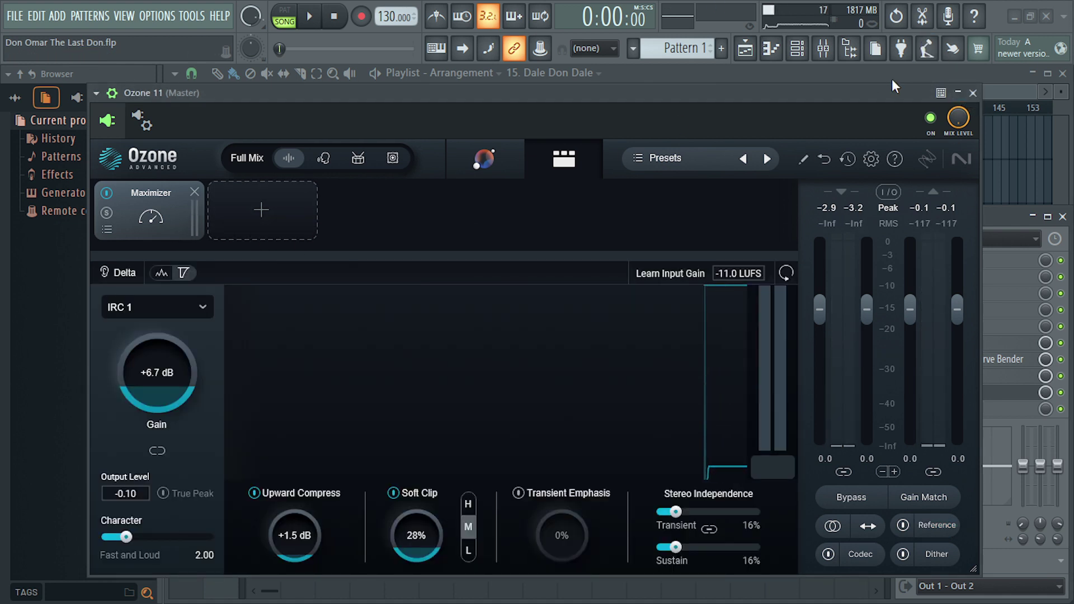
click(973, 93)
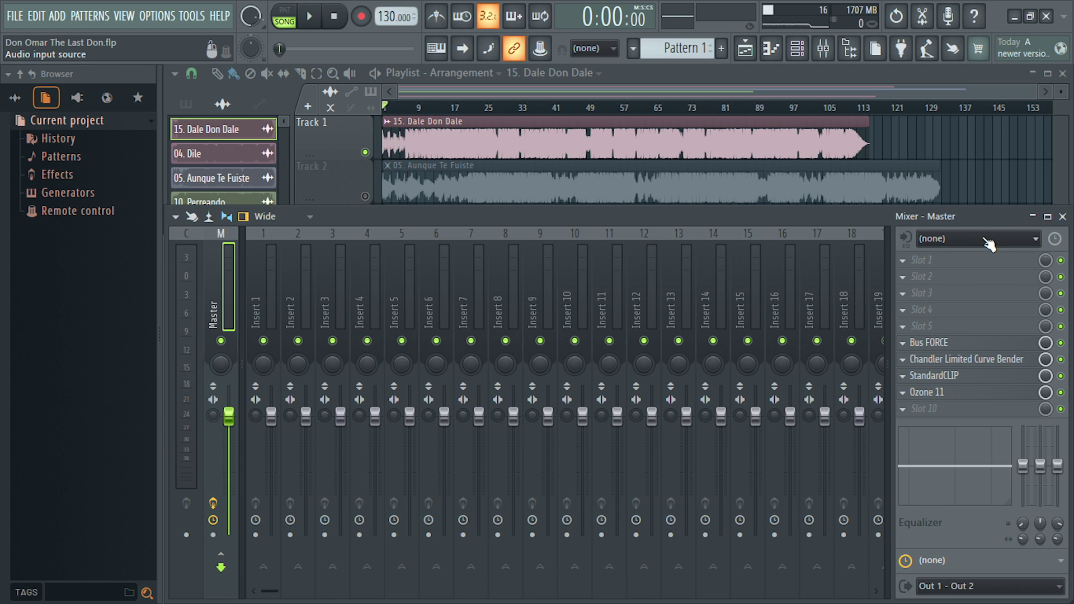
- Disable the Bus FORCE, Chandler Limited Curve Bender, StandardCLIP and Ozone 11 slots on the Master track, and open Bus FORCE
click(1059, 359)
click(1060, 375)
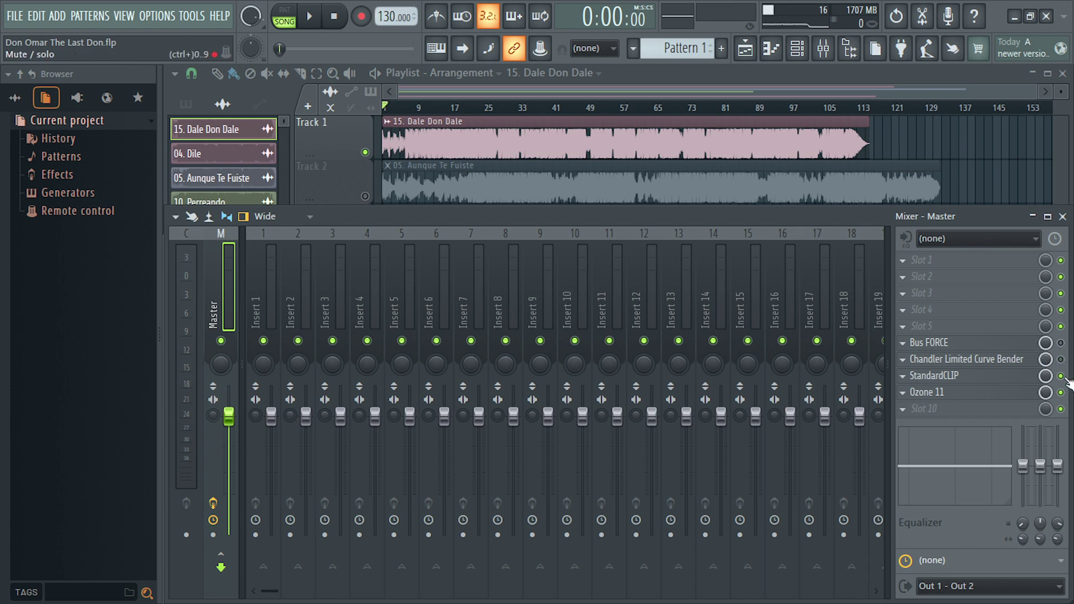
click(1059, 392)
click(948, 342)
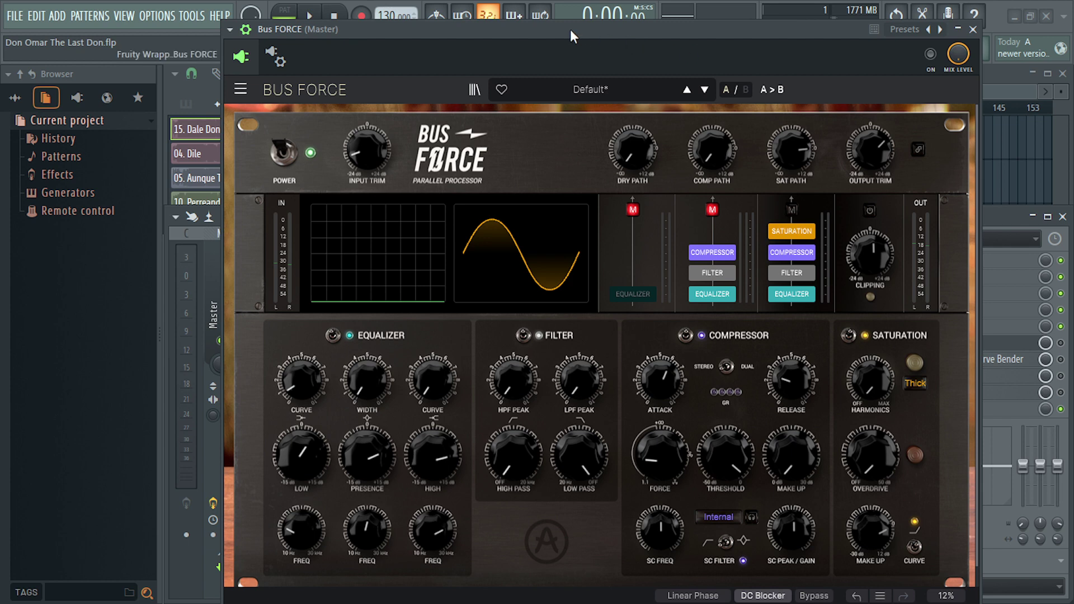
- Bring the whole Bus FORCE window into view and set its compressor threshold to -1.80 dB
drag(570, 29, 521, 14)
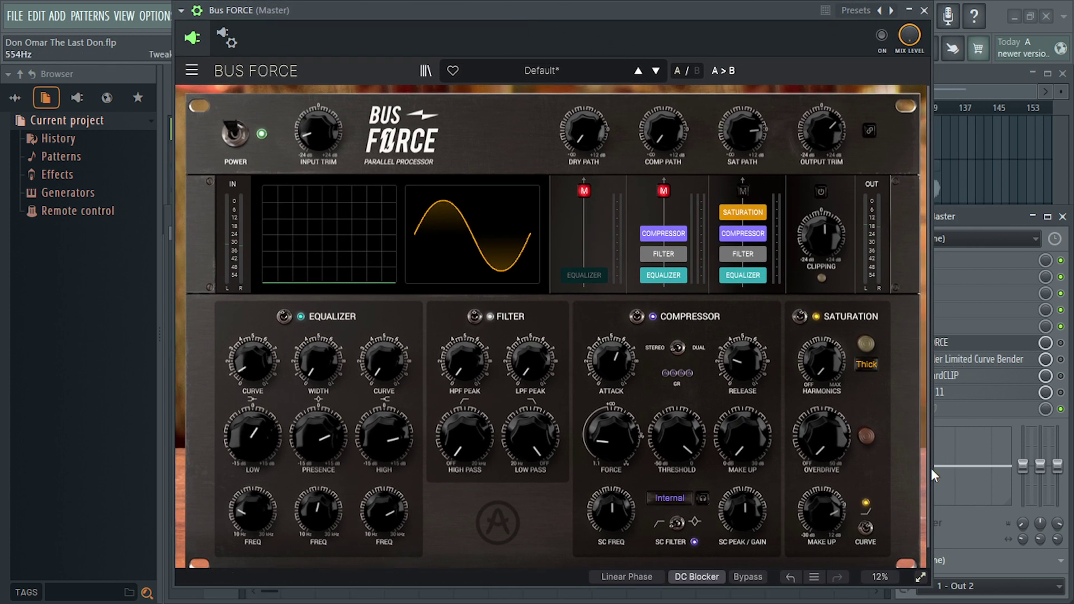
mouse_move(687, 445)
scroll(683, 442, up, 6)
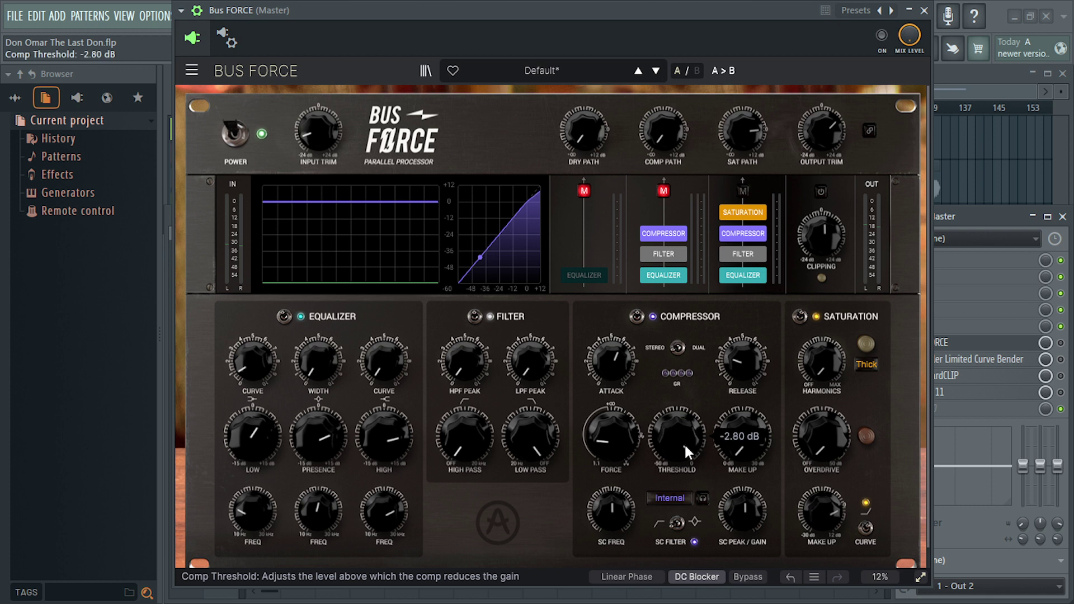
scroll(683, 443, up, 6)
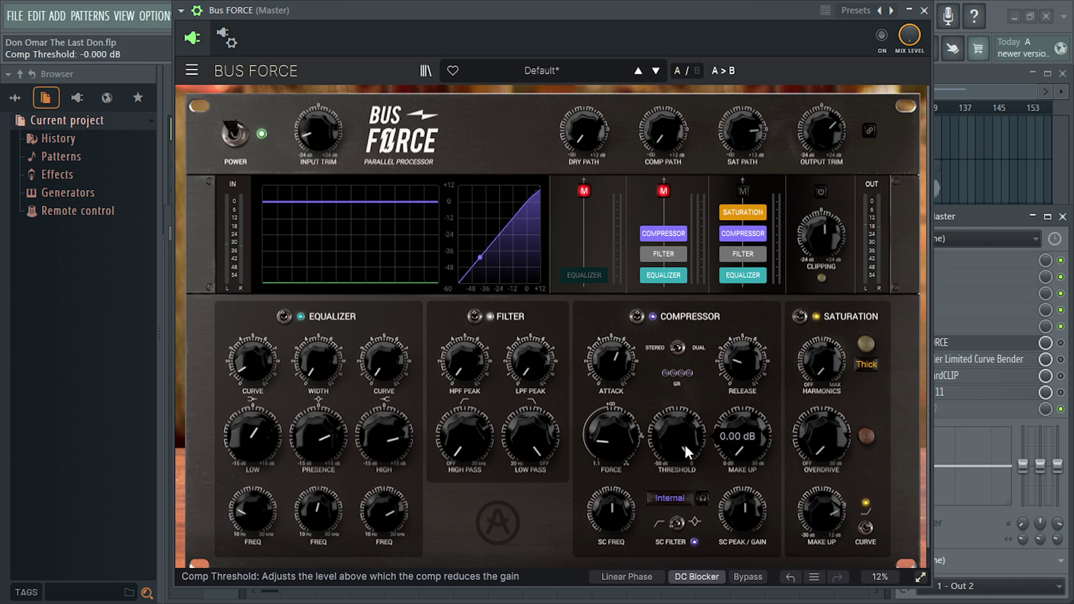
scroll(684, 443, down, 6)
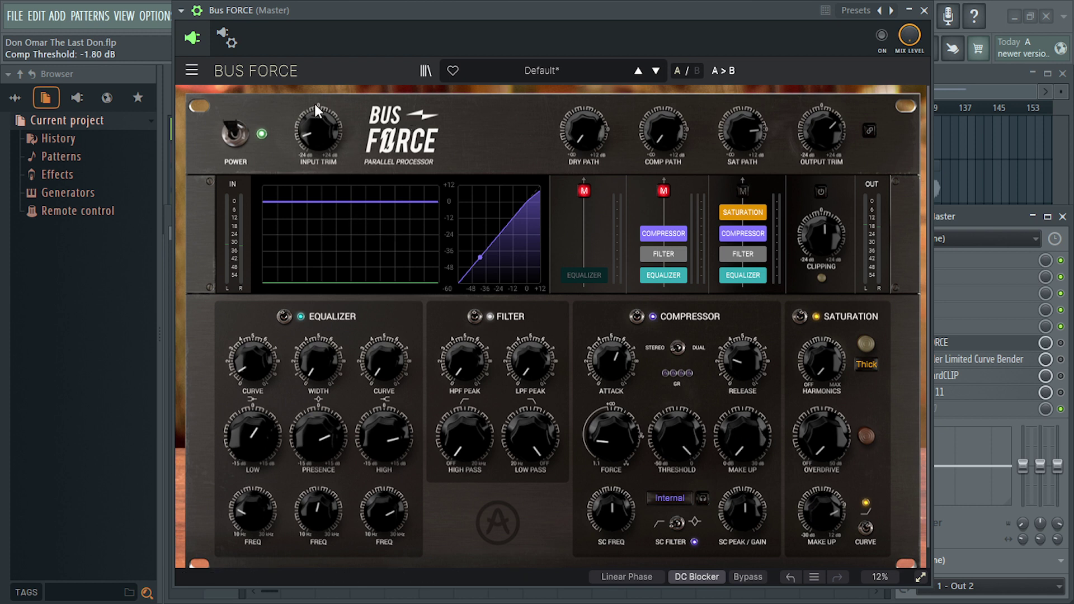
mouse_move(304, 136)
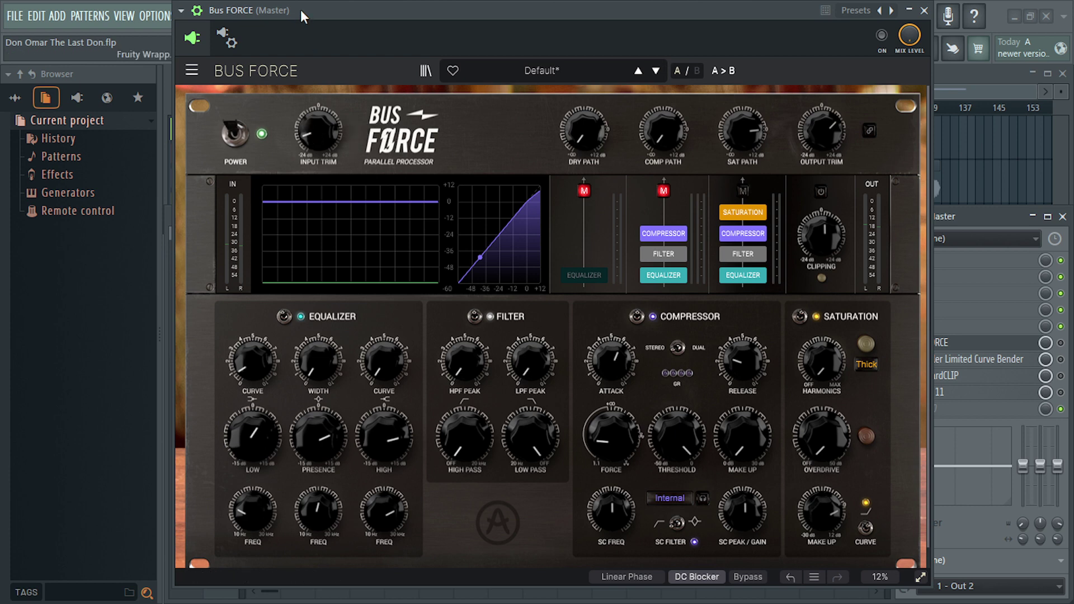
- Uncover the playlist, check the channel volume of the 15. Dale Don Dale clip, and close its settings
drag(300, 9, 466, 218)
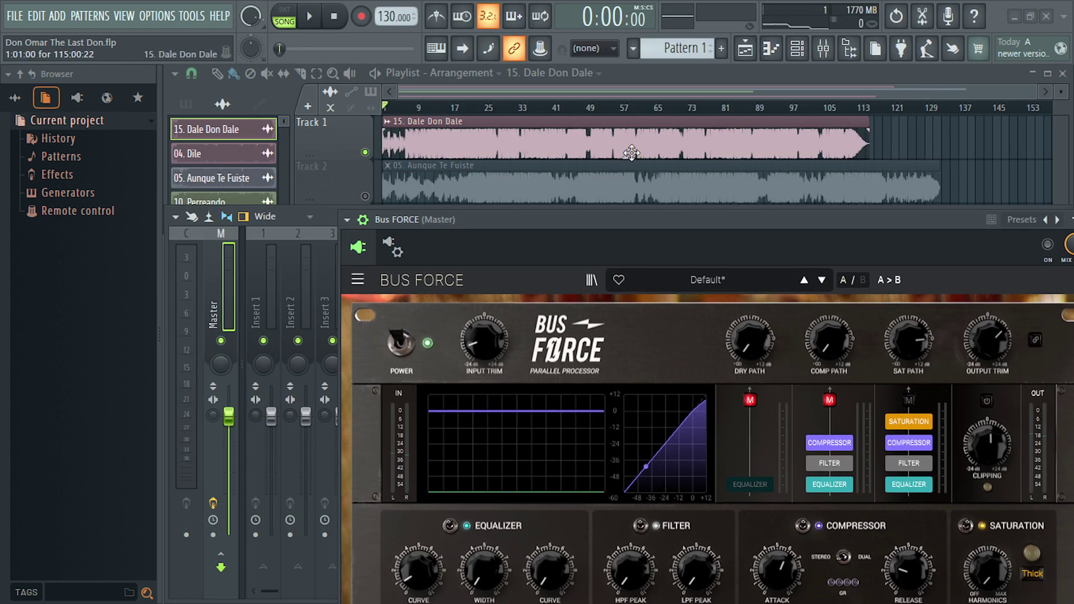
mouse_move(627, 157)
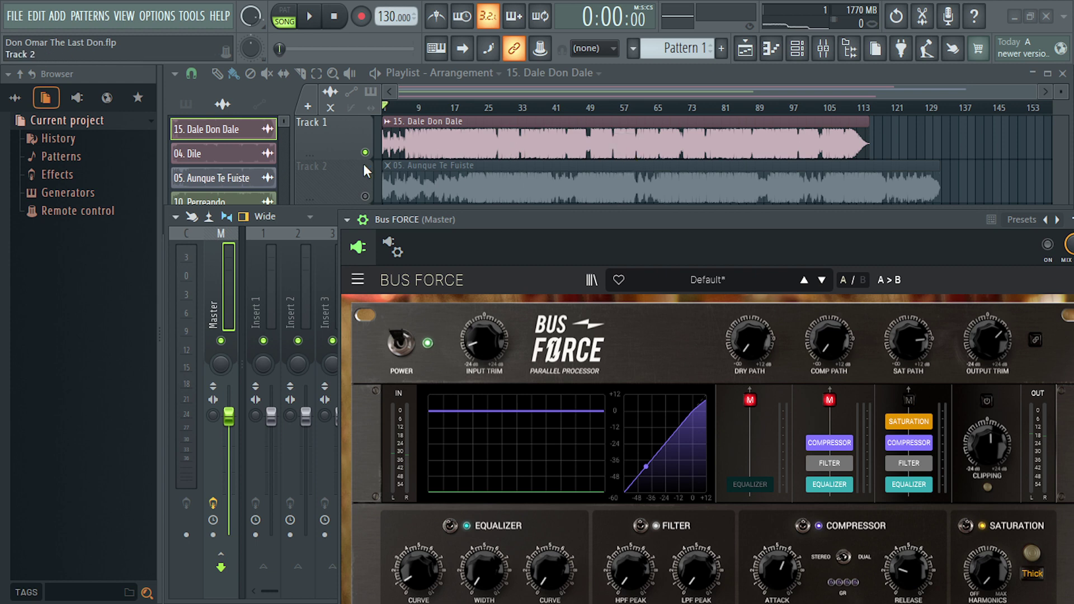
double_click(408, 137)
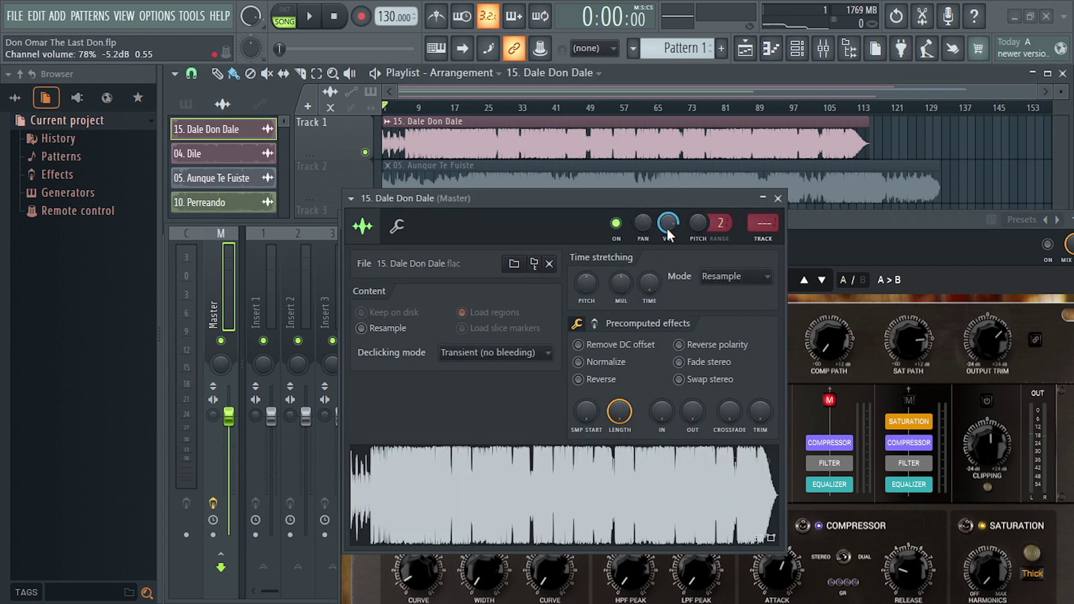
click(777, 199)
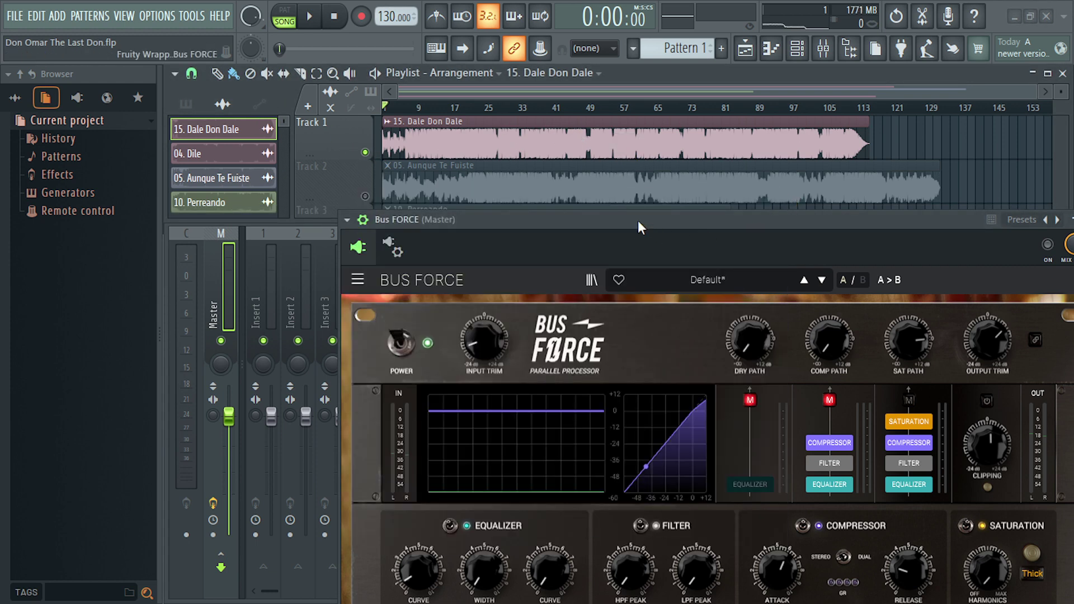
drag(635, 283, 561, 123)
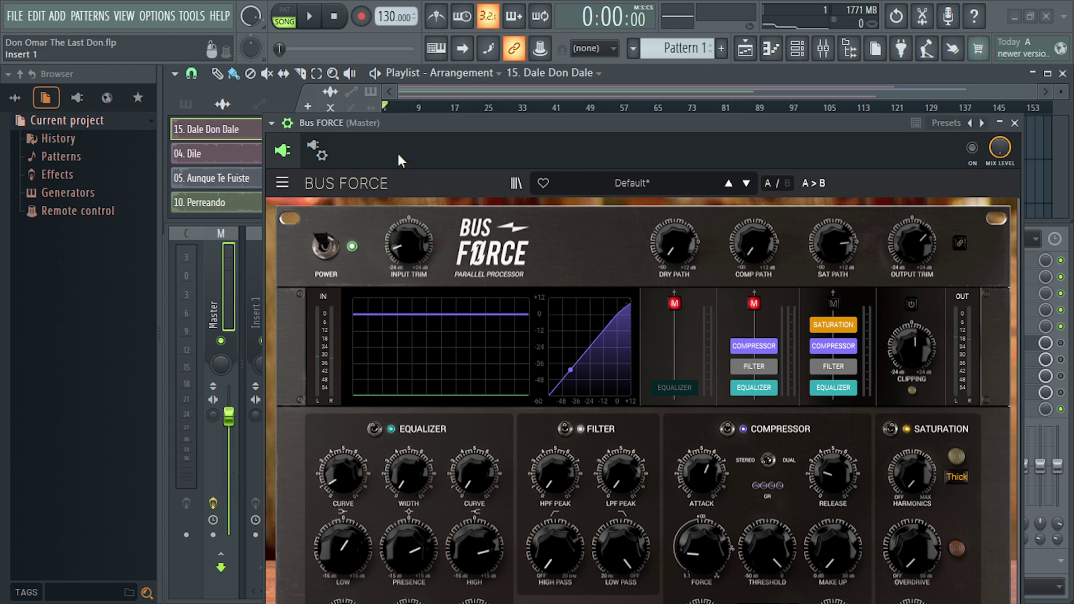
- Switch Bus FORCE's Output Link on and back off while reviewing the Input Trim and Output Trim
drag(386, 123, 424, 285)
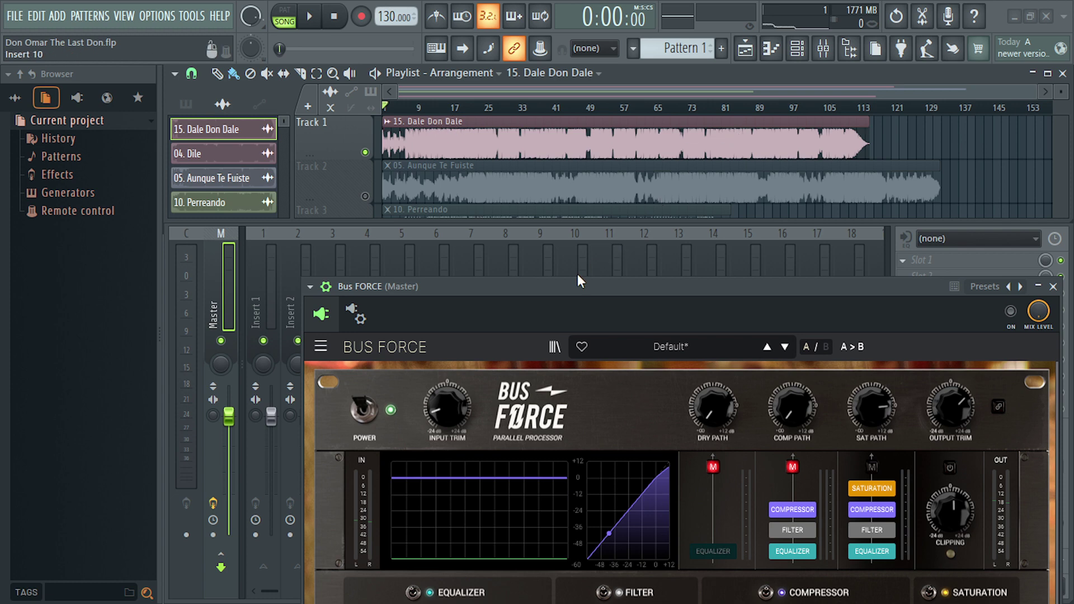
drag(576, 286, 523, 101)
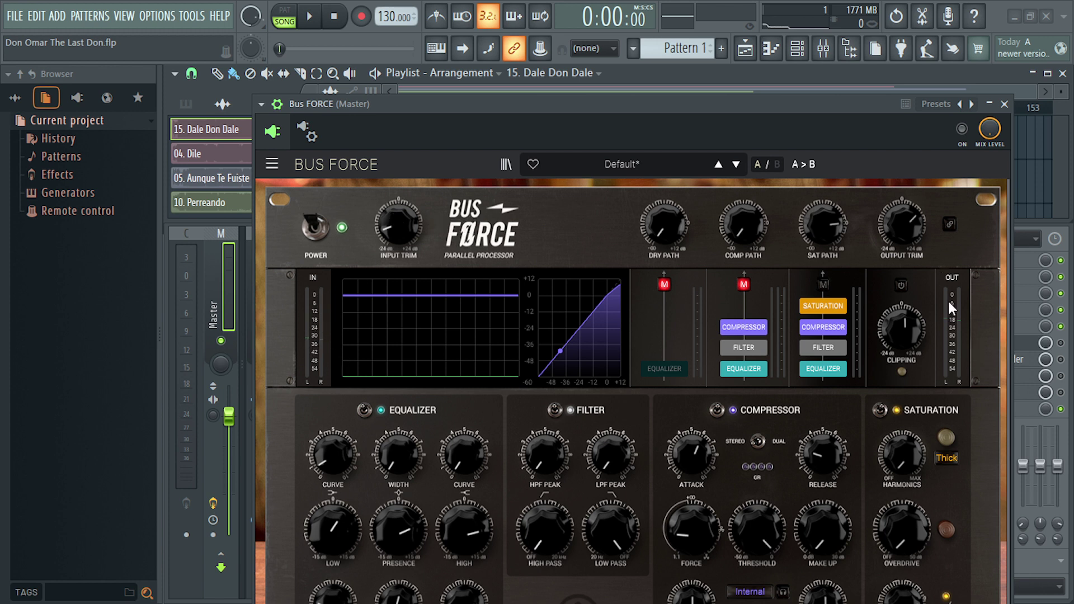
drag(509, 109, 497, 90)
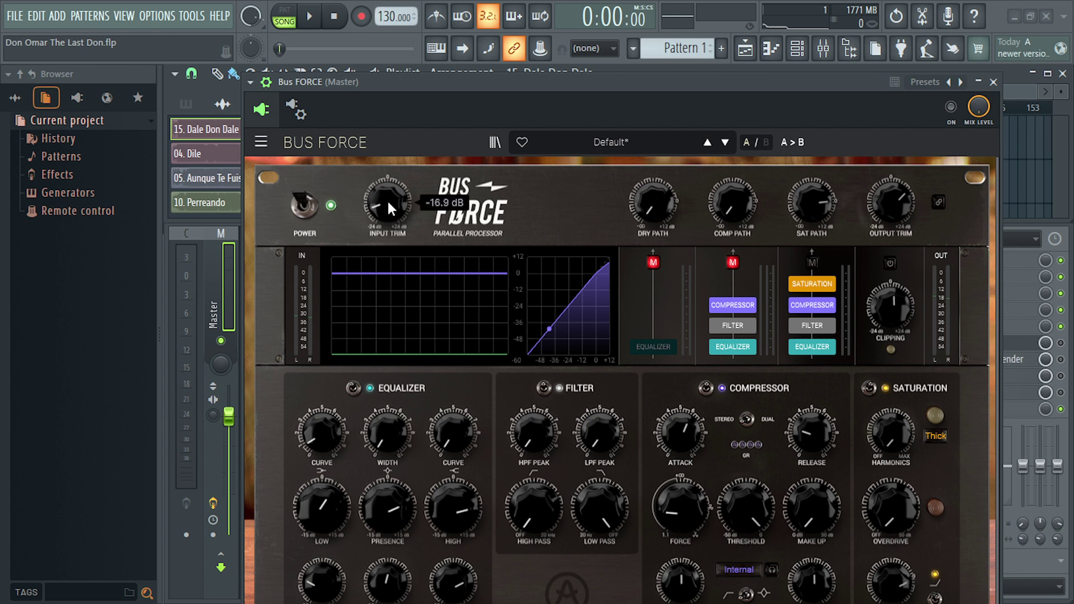
click(939, 202)
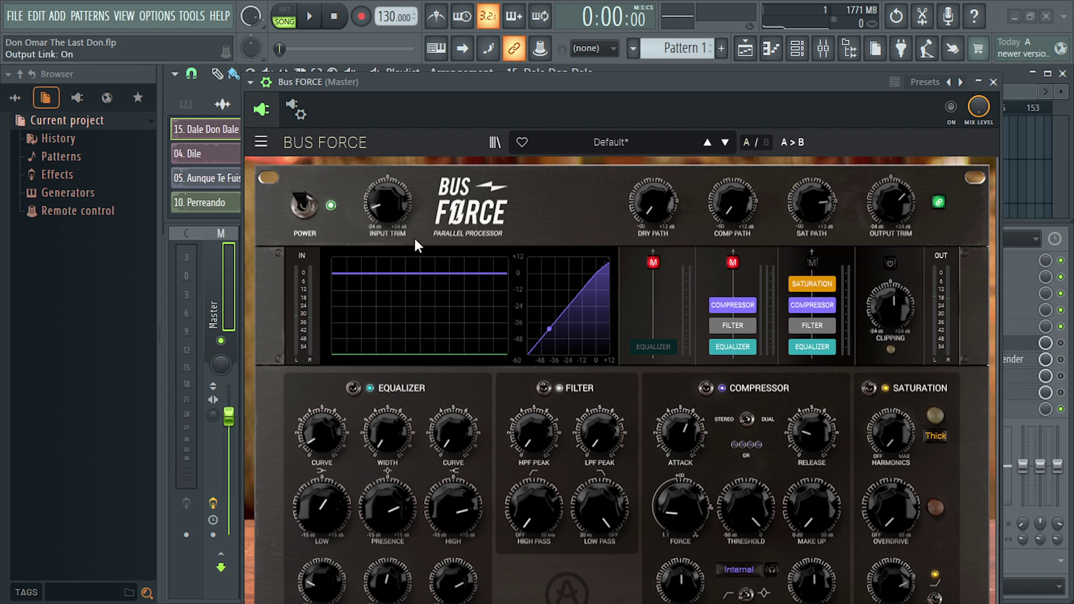
mouse_move(391, 222)
click(939, 204)
mouse_move(896, 201)
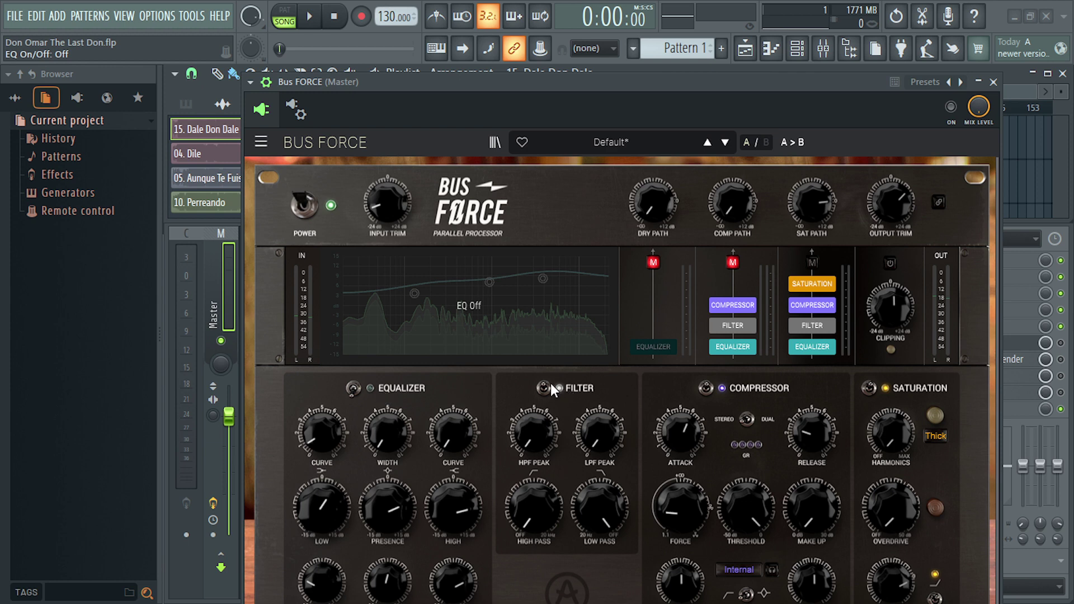
- Switch off the Equalizer, Filter, Compressor and Saturation modules in Bus FORCE
click(706, 387)
click(869, 387)
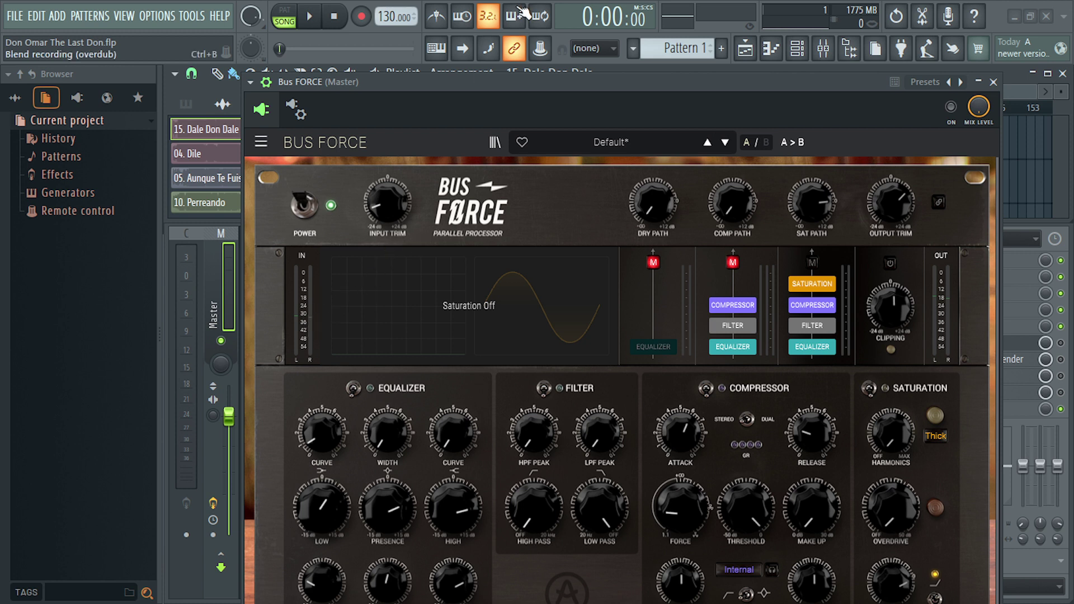
drag(431, 82, 430, 189)
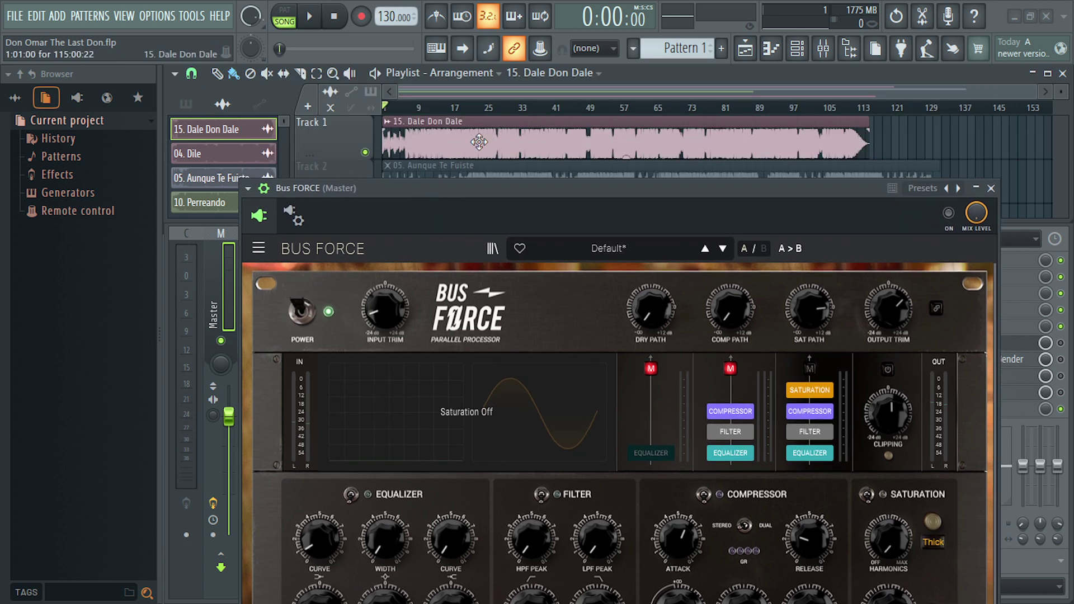
mouse_move(381, 321)
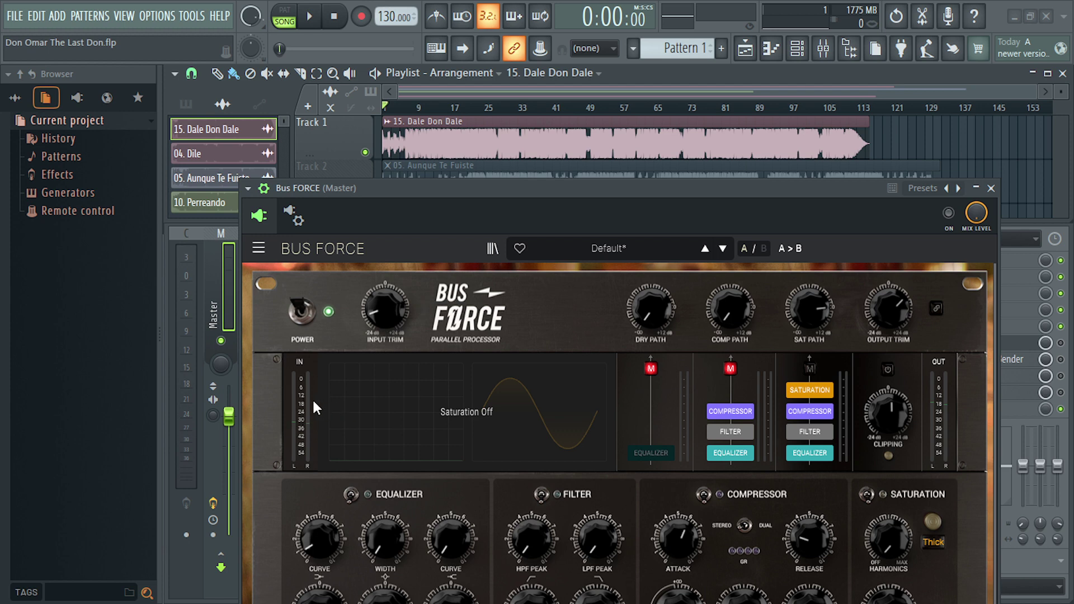
- Enable Bus FORCE during playback, check its input and output meters with all modules off, and stop the song
drag(352, 189, 361, 23)
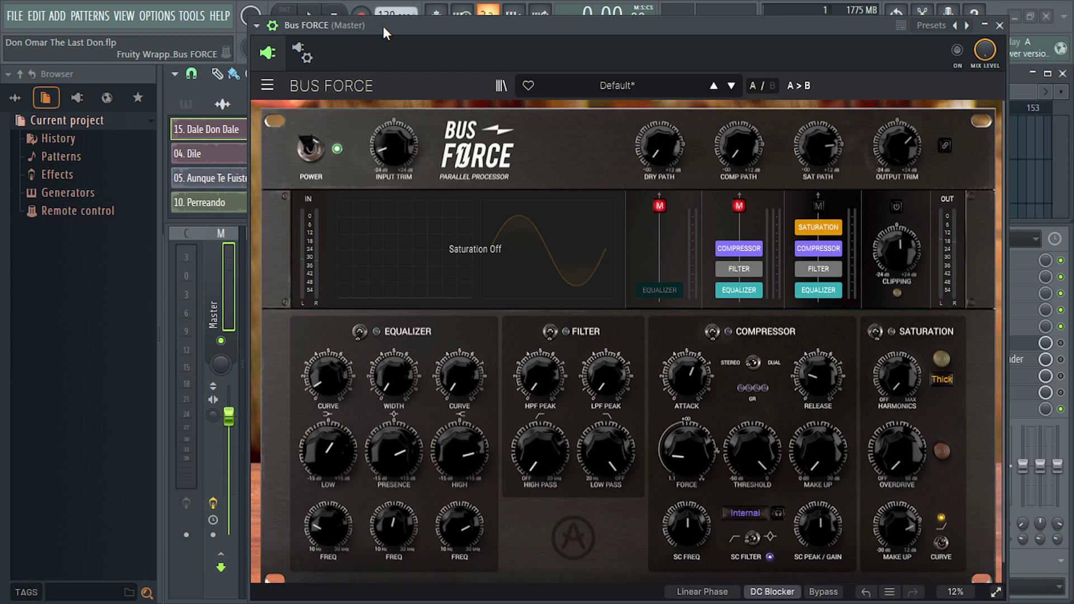
drag(388, 24, 399, 12)
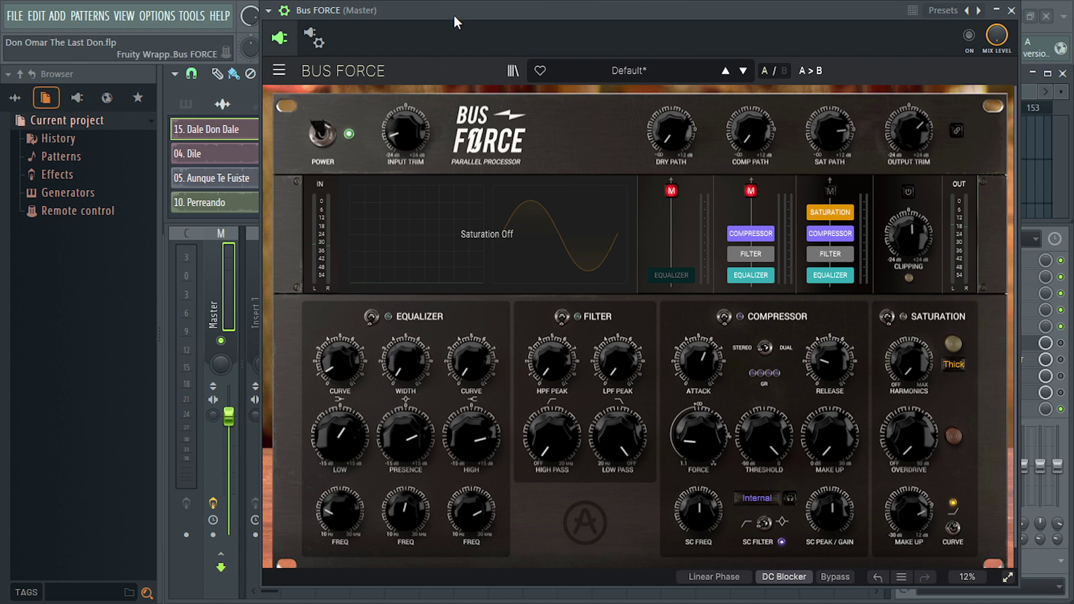
drag(454, 15, 373, 15)
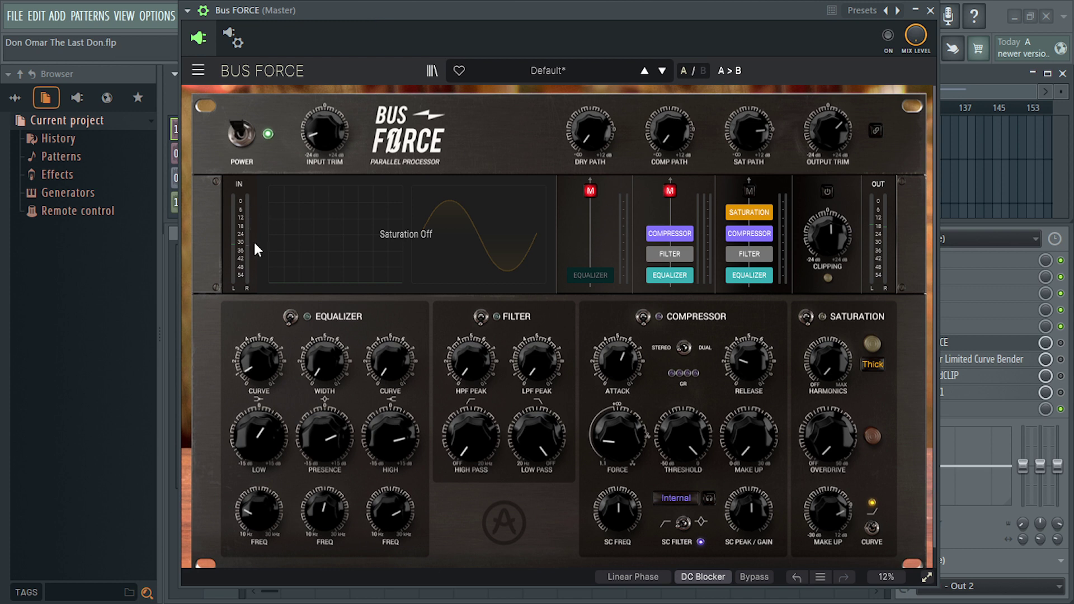
drag(589, 13, 594, 27)
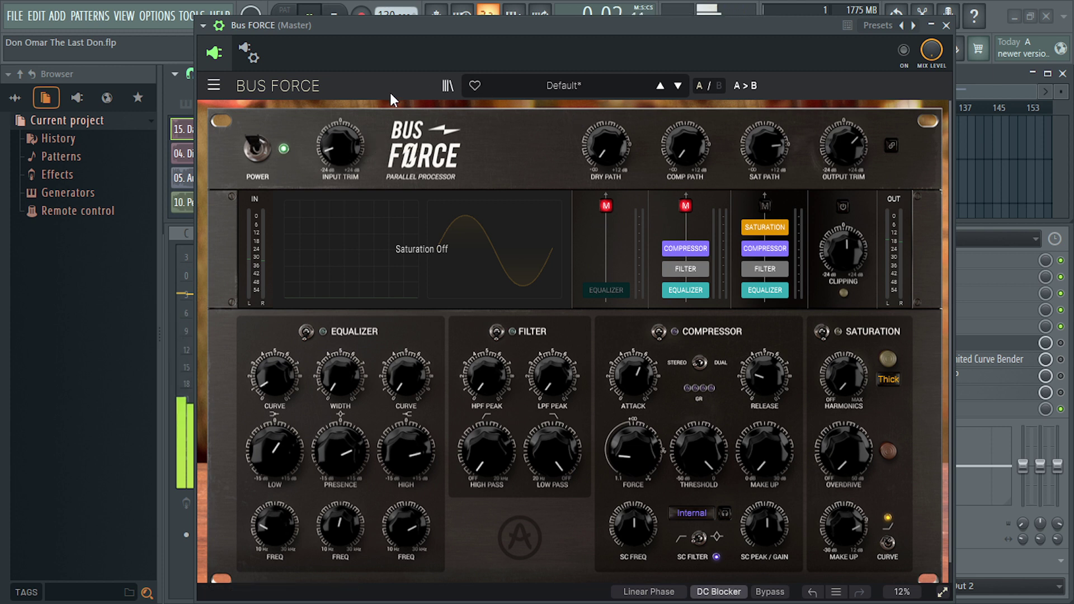
click(903, 50)
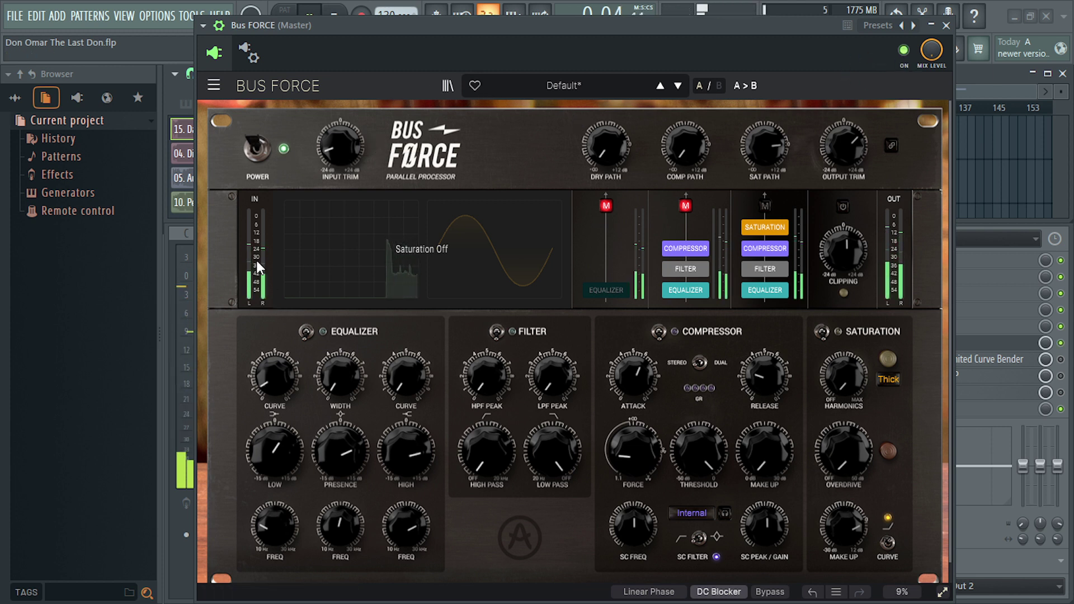
drag(283, 25, 308, 47)
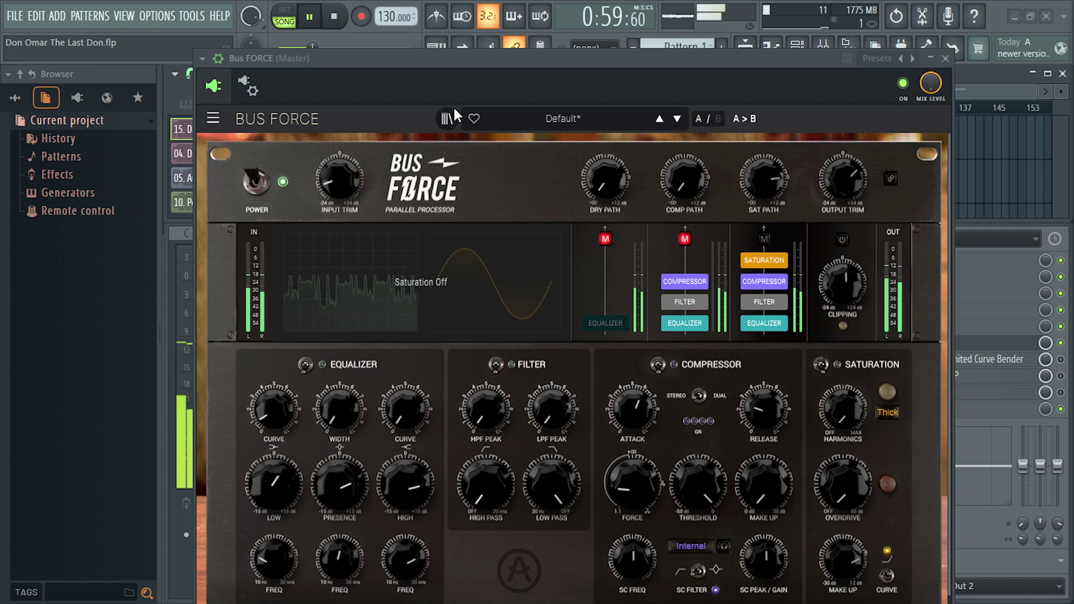
key(space)
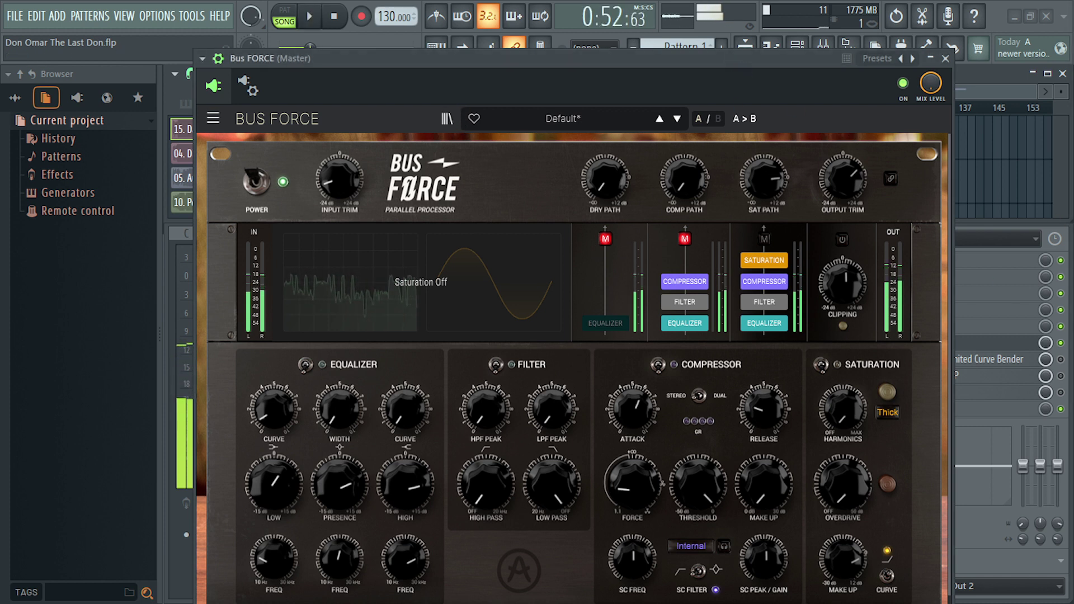
- Uncover the Master effect slots, enable Ozone 11 alongside Bus FORCE, and resume playback
drag(361, 62, 354, 35)
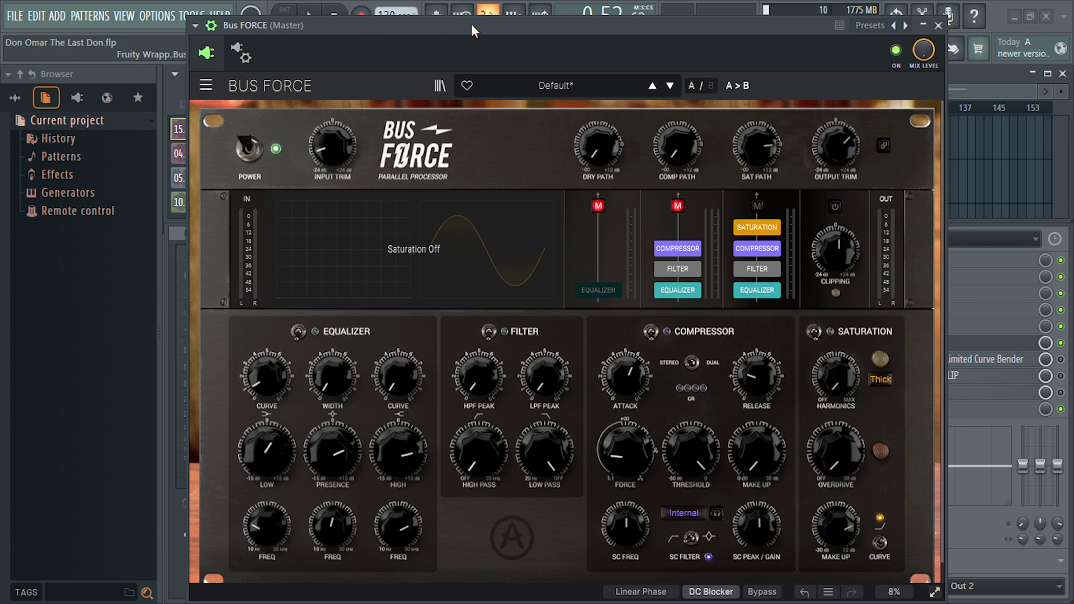
drag(475, 26, 445, 40)
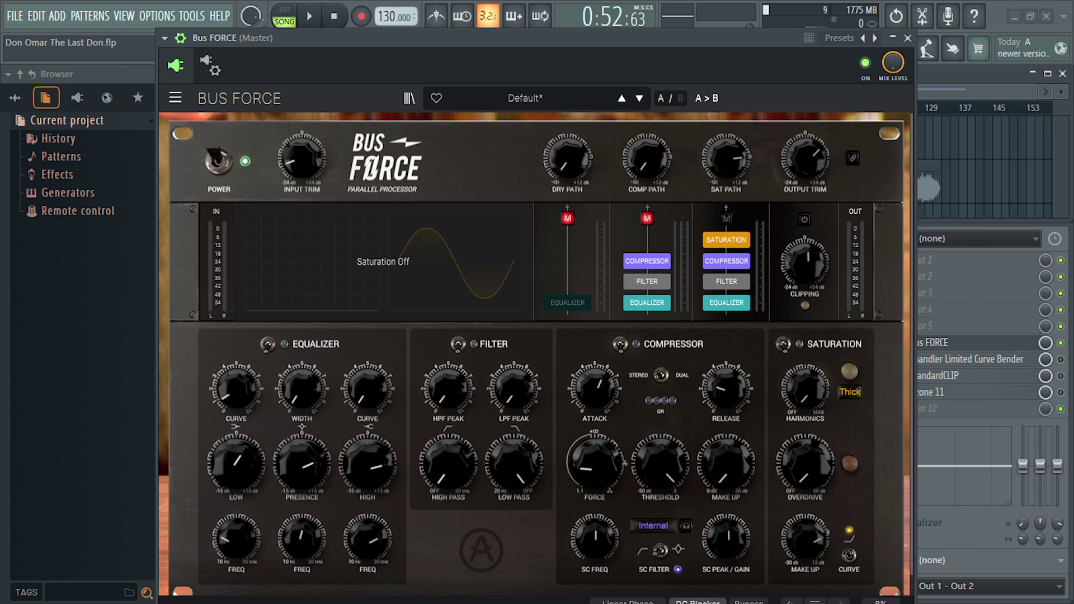
click(1060, 393)
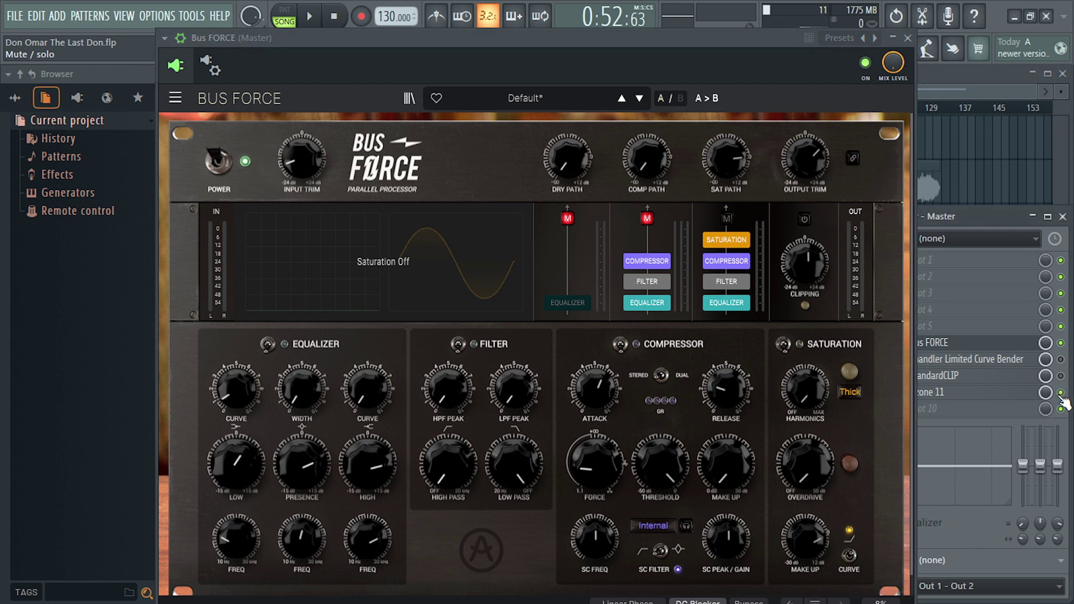
key(space)
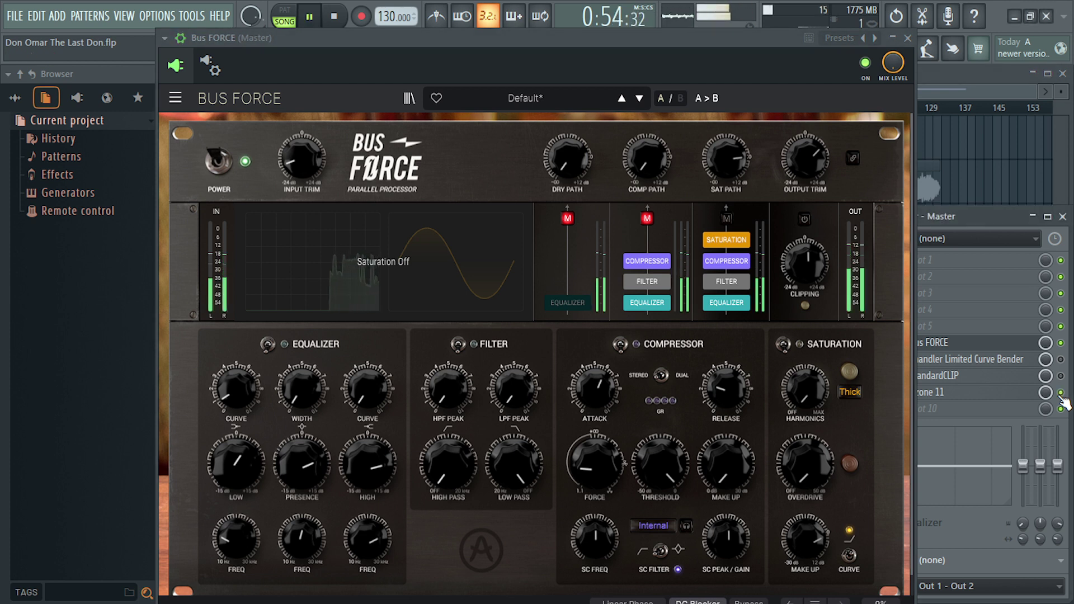
- Bypass Bus FORCE with its own power switch and reactivate it to compare the sound during playback
drag(638, 39, 618, 47)
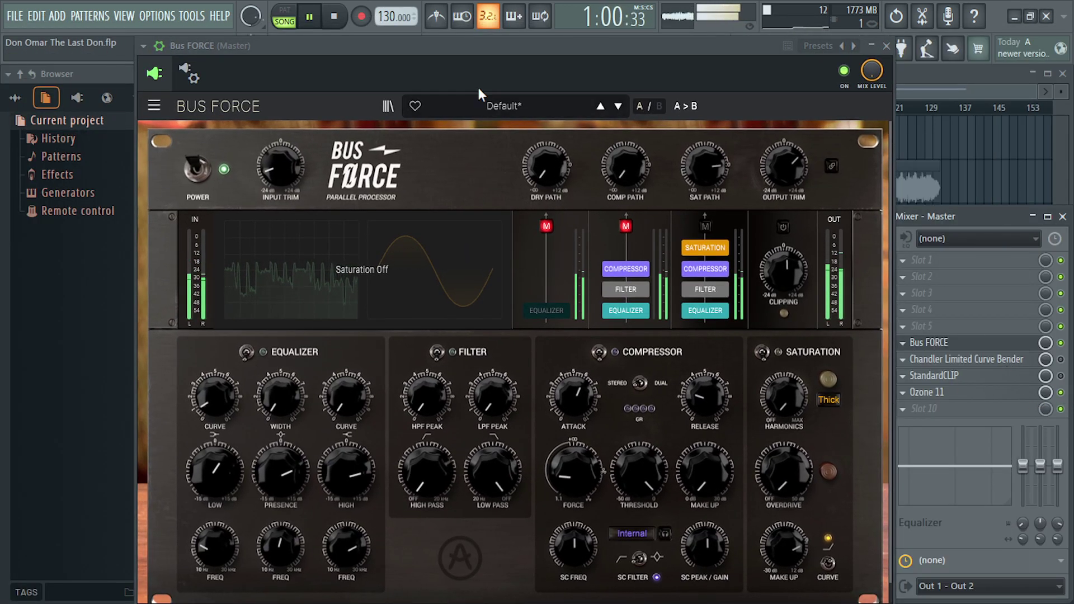
click(198, 168)
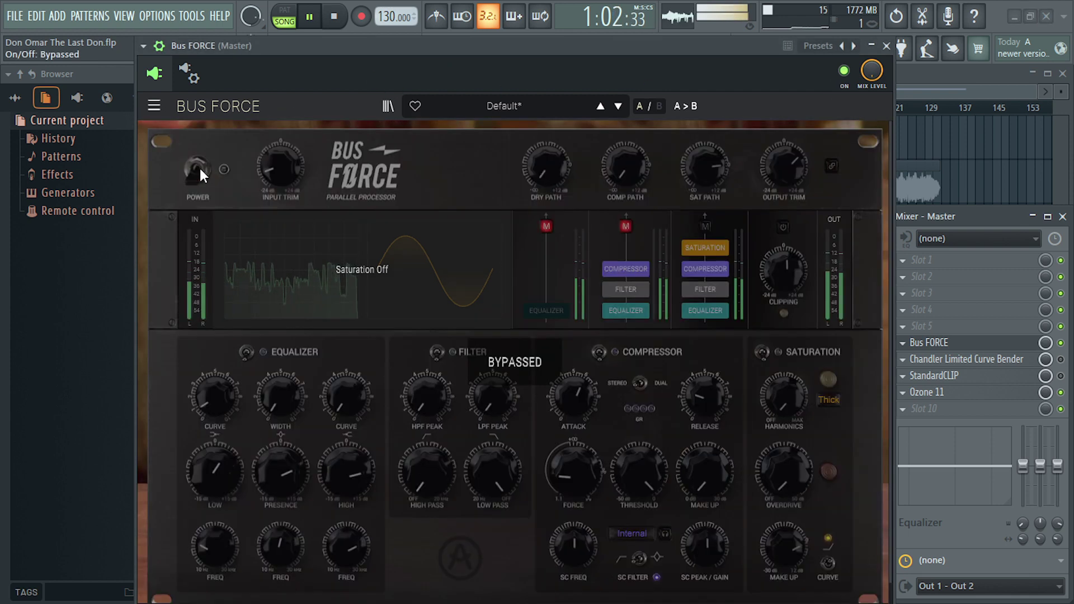
click(198, 168)
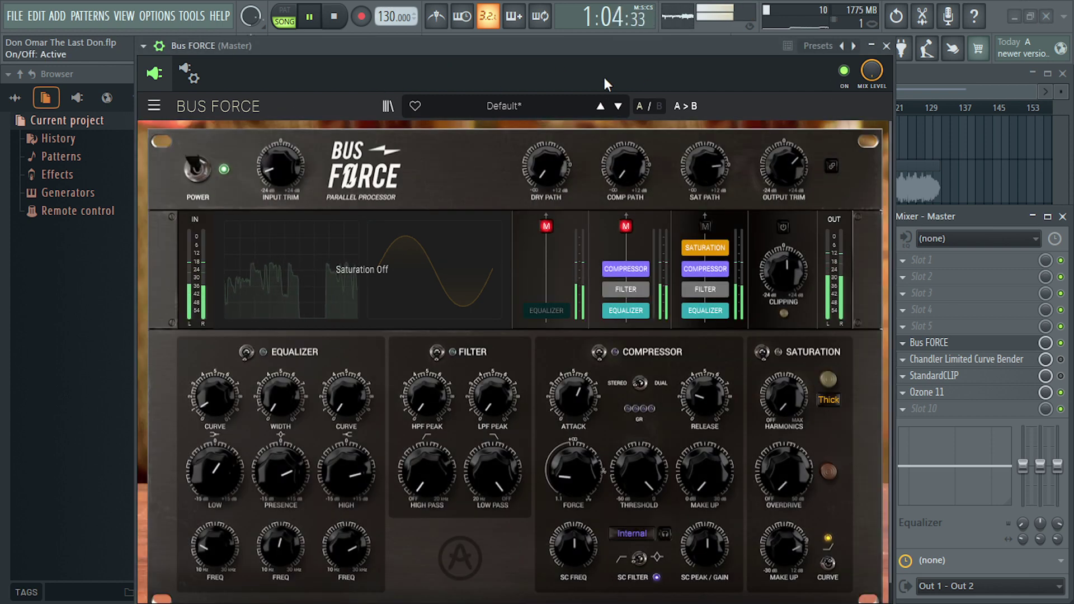
- Uncover the Master strip, compare the song with all Master effects disabled and enabled, and stop playback
drag(461, 46, 569, 19)
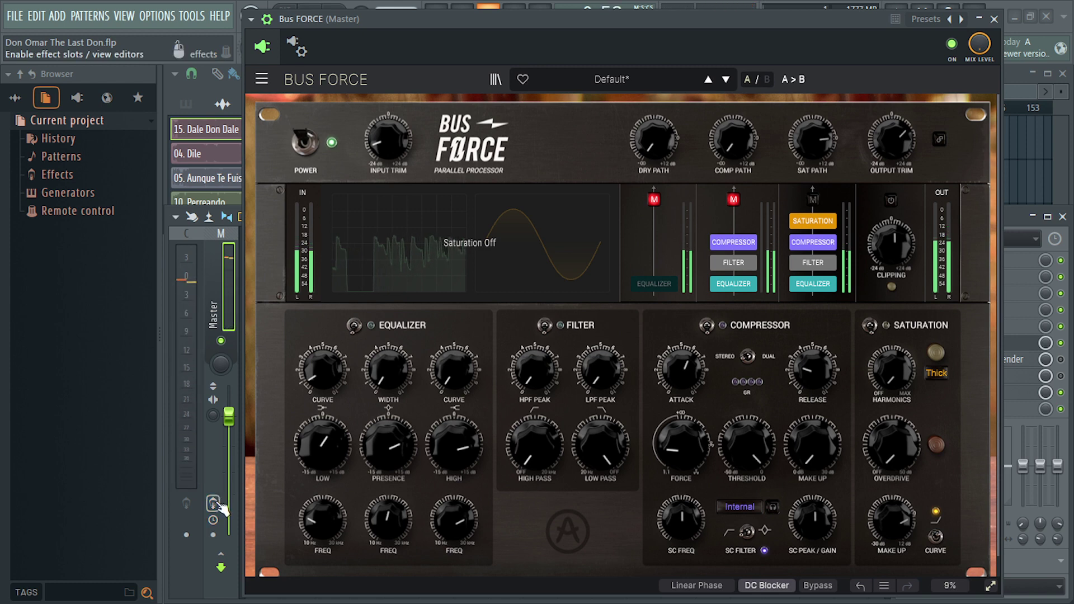
key(space)
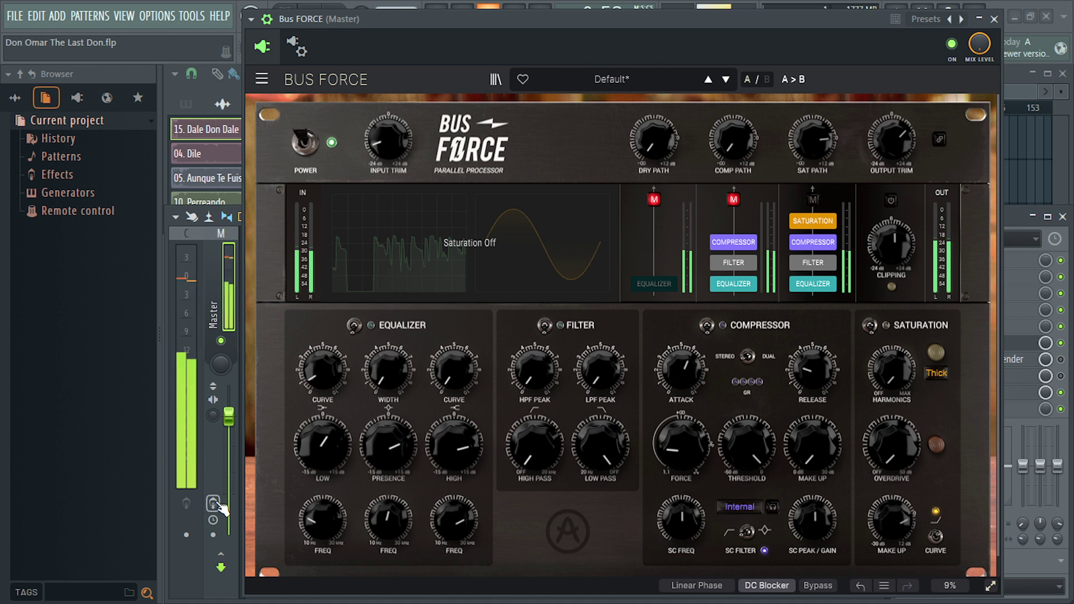
click(213, 502)
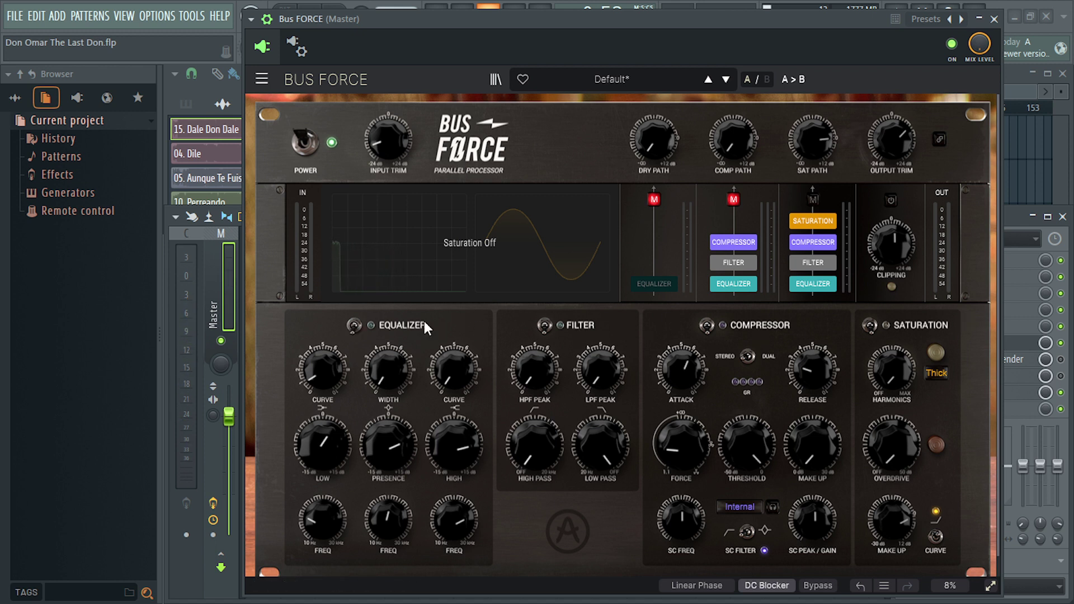
- Start playback and compare the song with Bus FORCE's Equalizer module off and on, leaving the Equalizer enabled
click(357, 327)
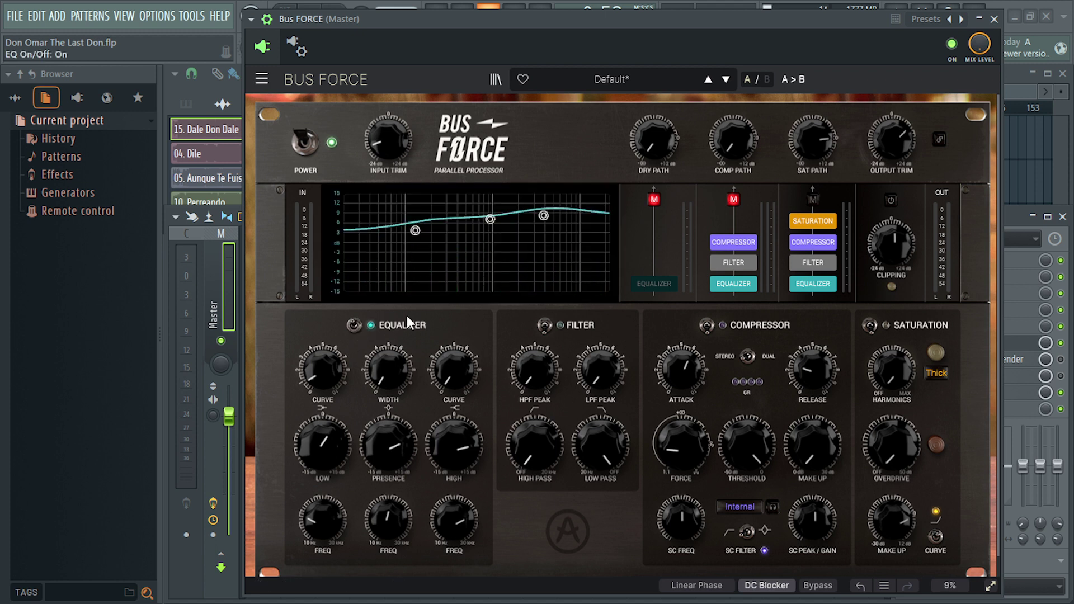
mouse_move(393, 396)
click(354, 328)
key(space)
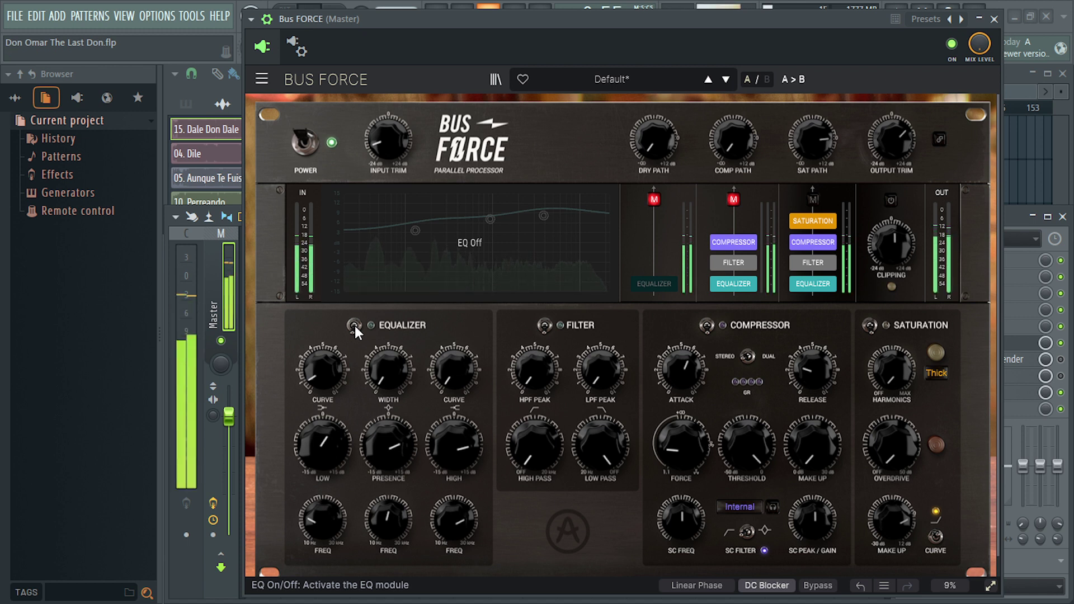
click(355, 327)
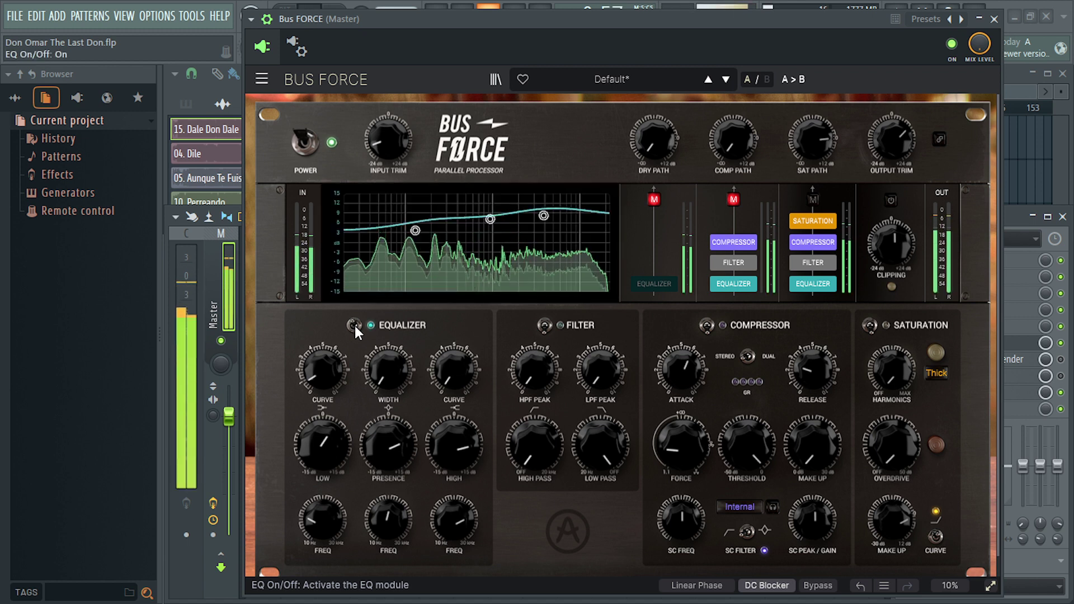
click(354, 326)
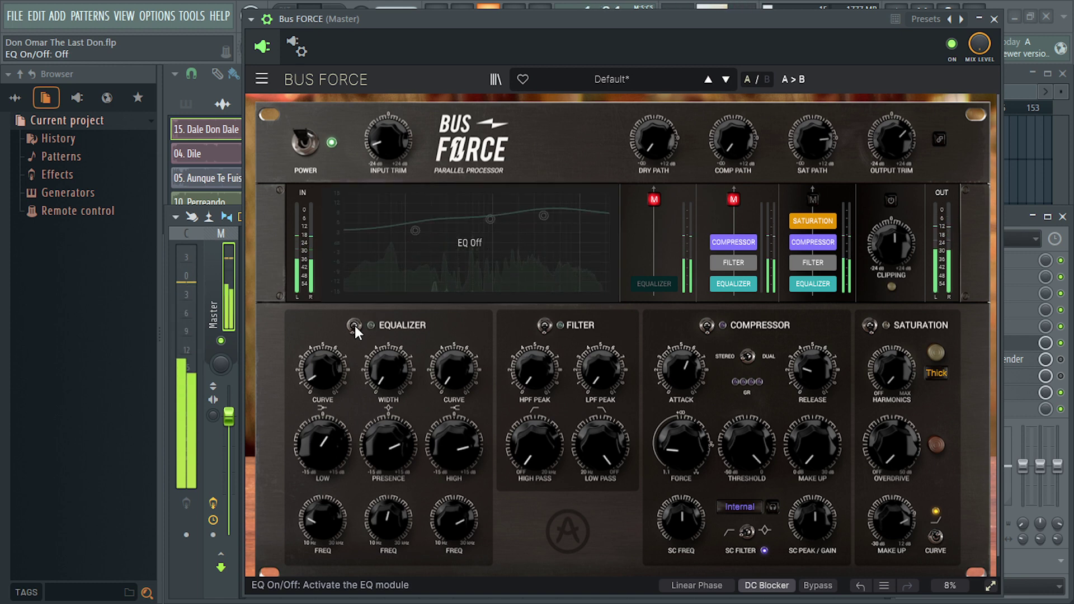
click(355, 327)
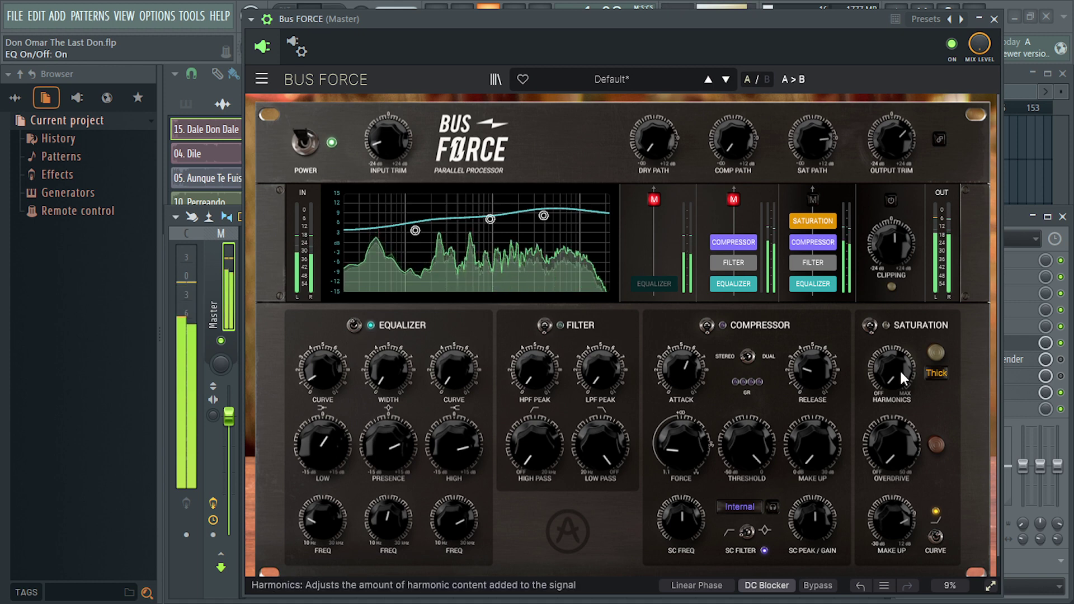
- Toggle Master effect slot 9, repeat the Equalizer off/on comparison during playback, and stop the song with the Equalizer active
click(1061, 393)
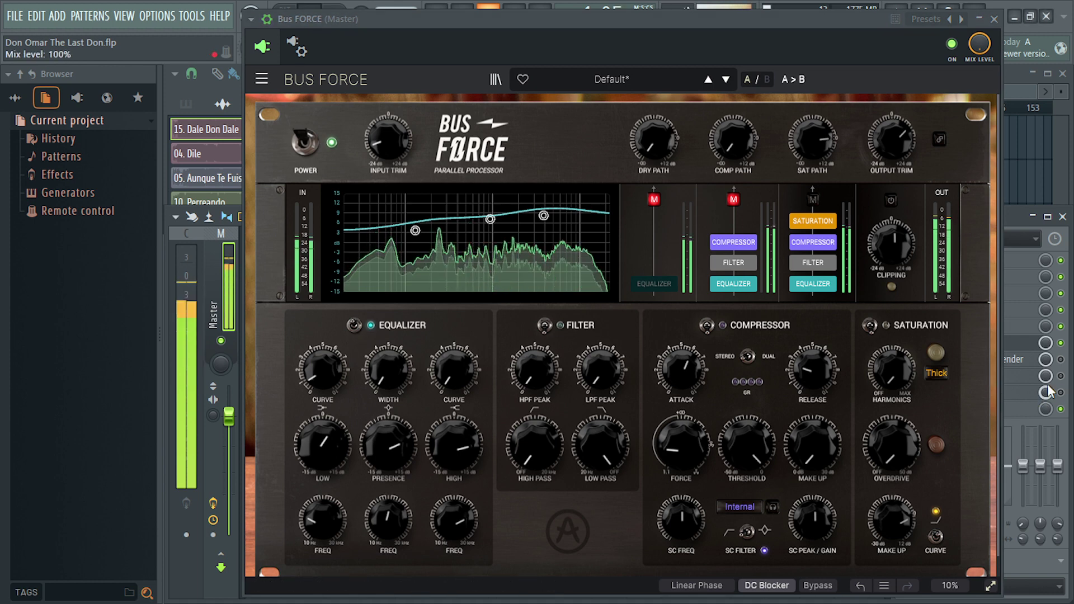
click(354, 326)
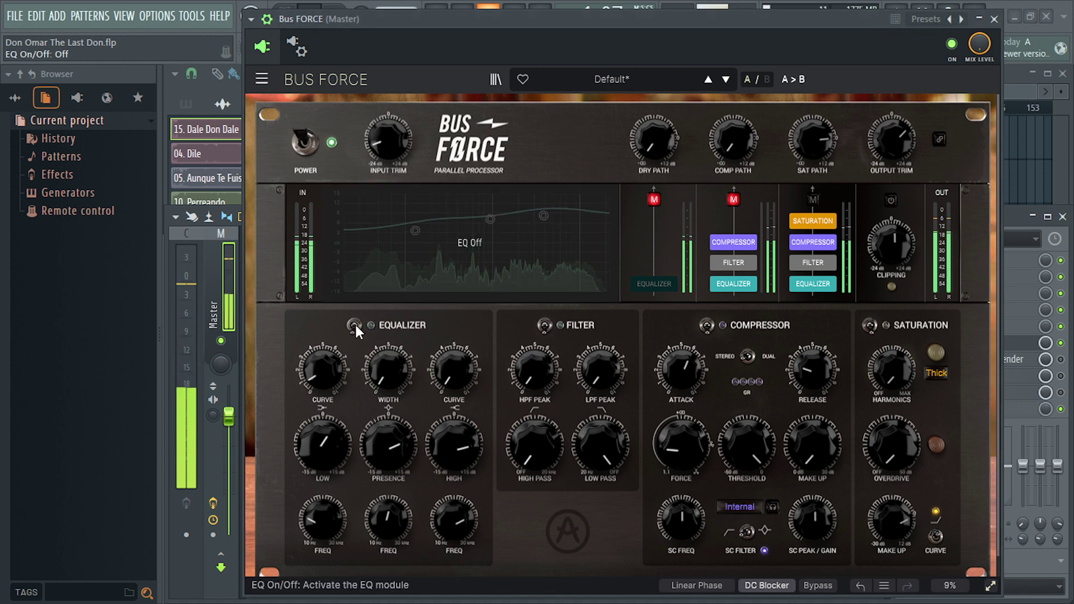
click(355, 325)
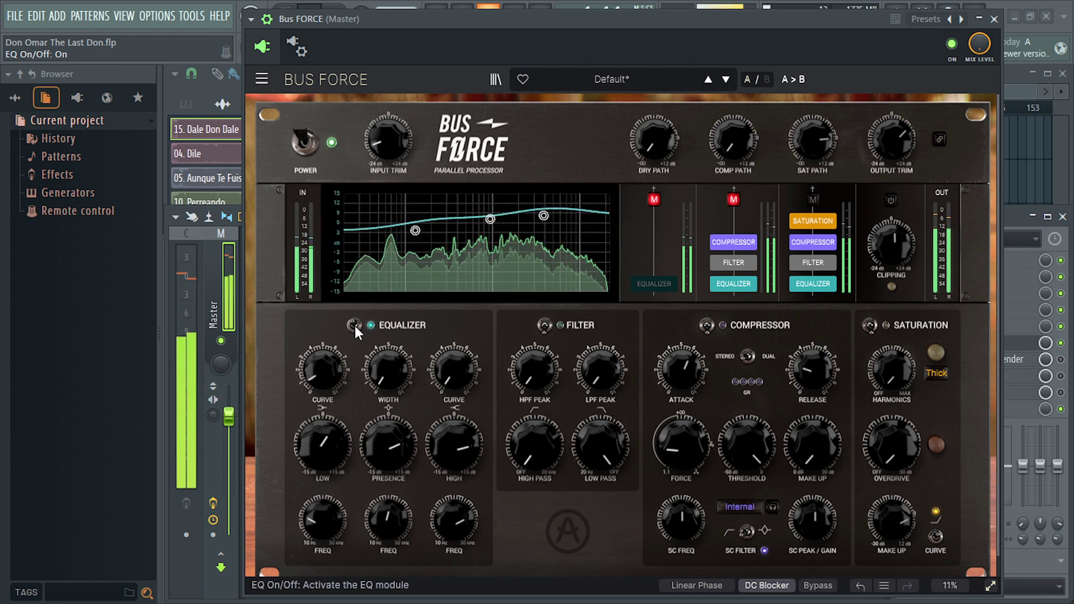
click(355, 326)
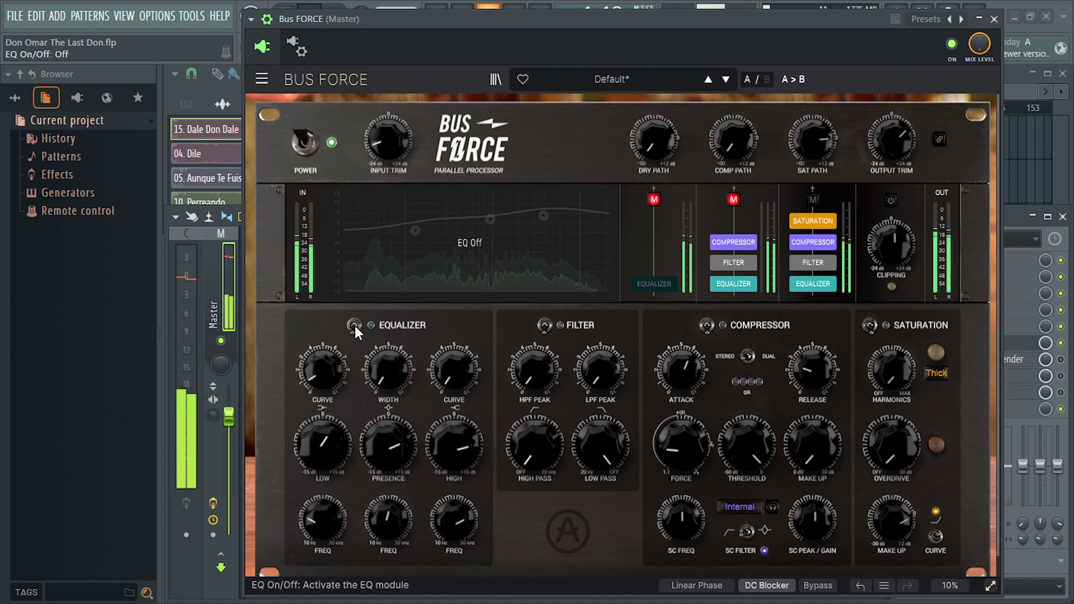
click(355, 326)
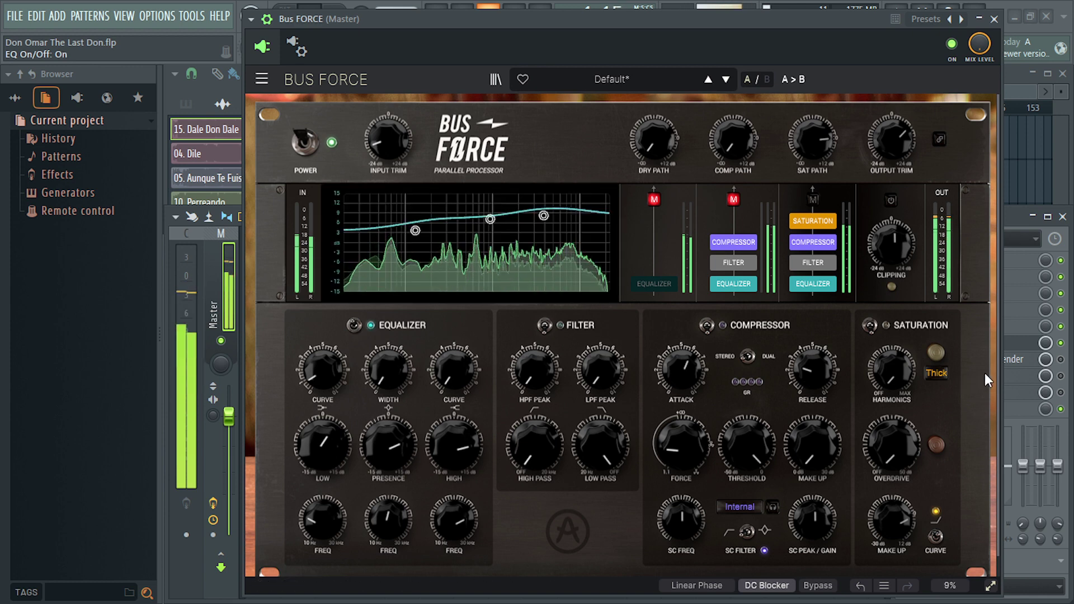
click(354, 326)
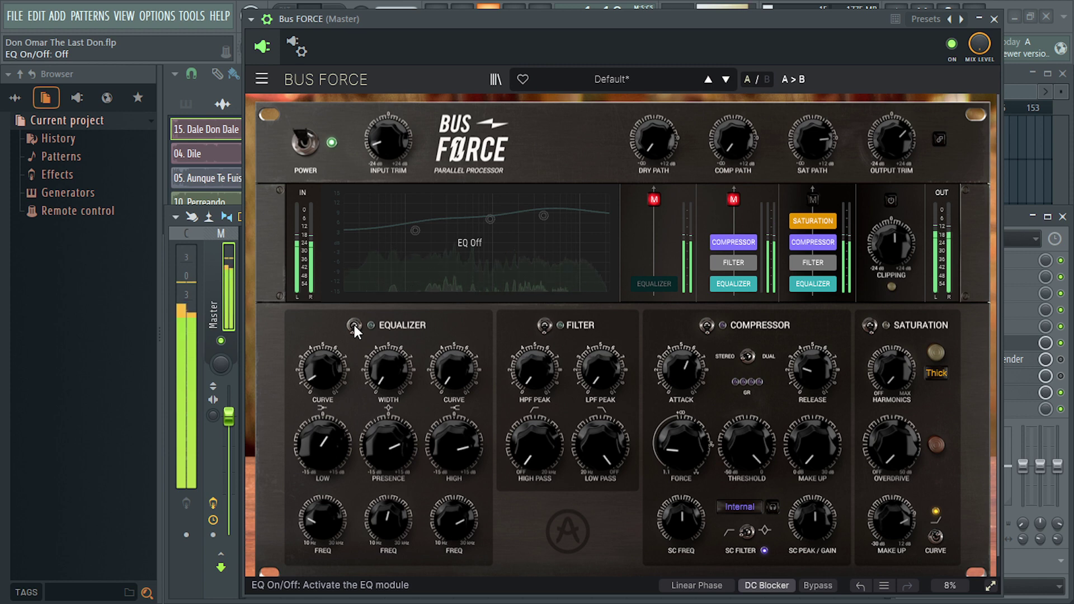
click(353, 326)
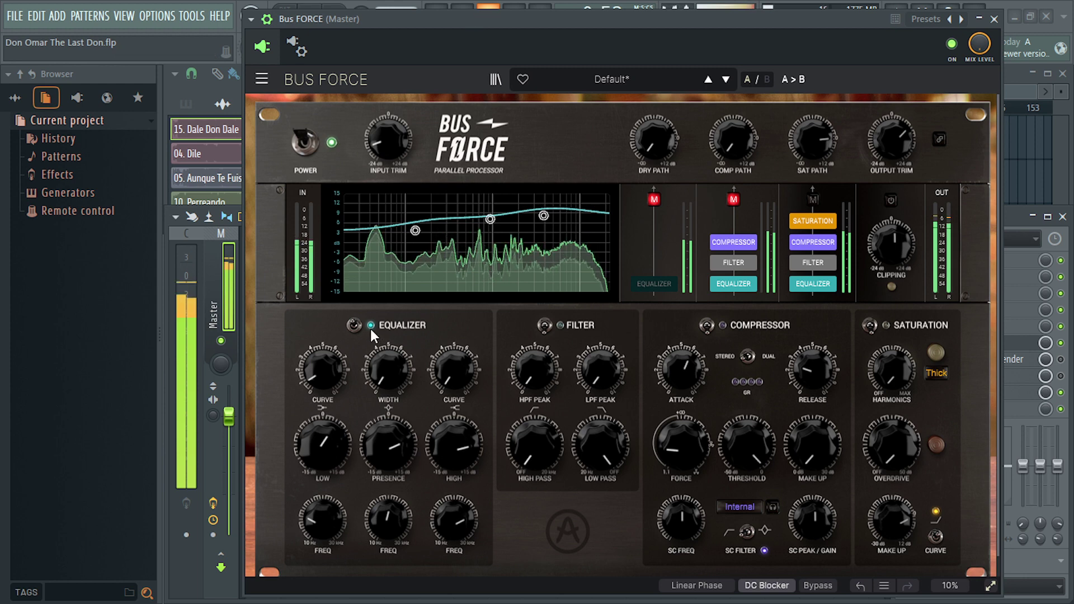
key(space)
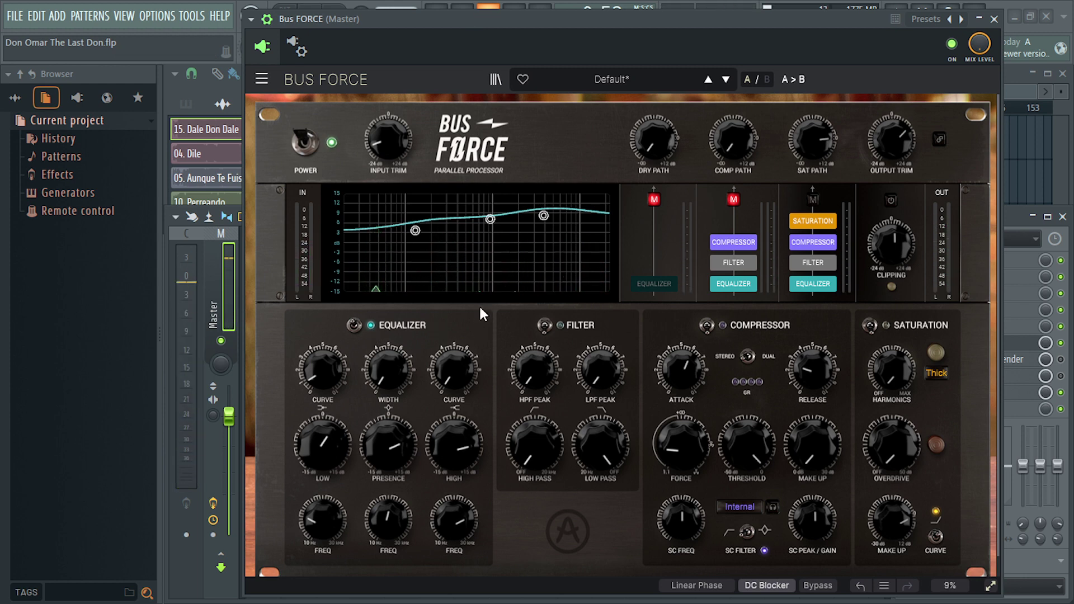
- Enable Bus FORCE's Filter and Compressor modules, compare the Compressor off and on during playback, and stop the song with both active
click(543, 325)
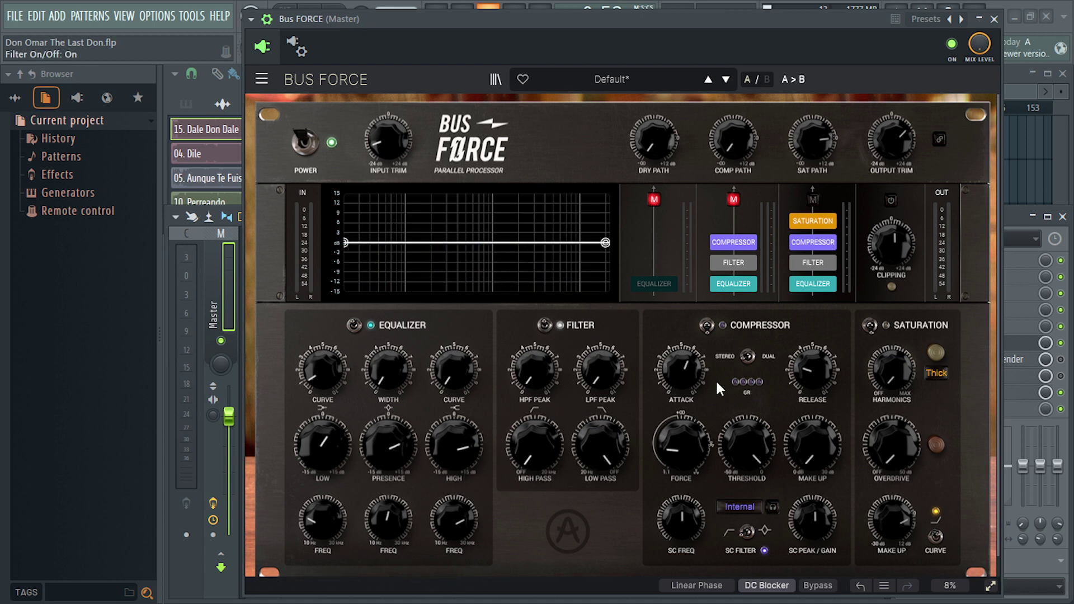
click(706, 325)
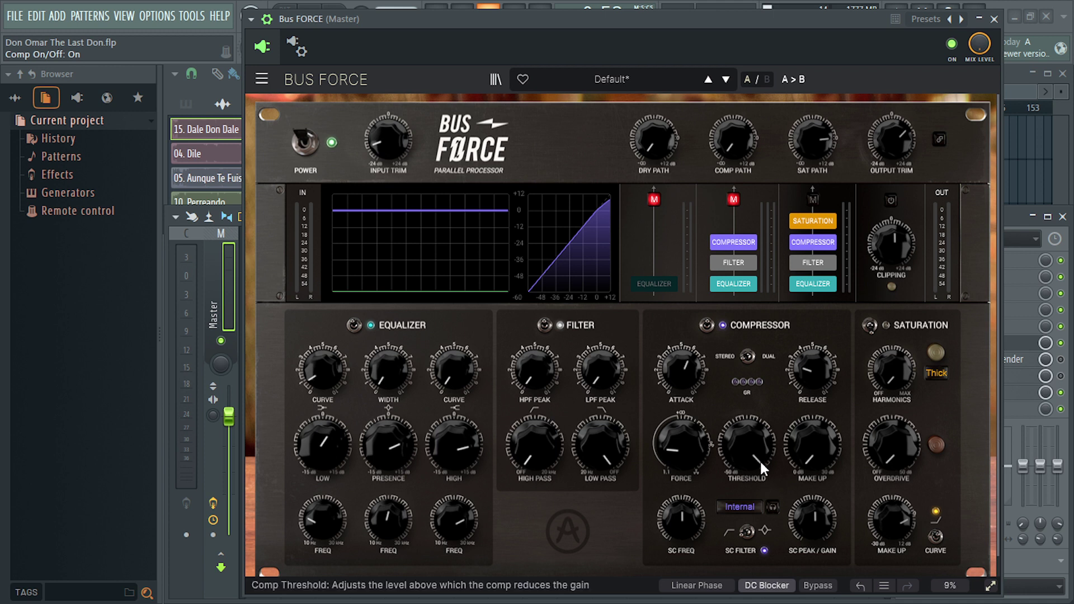
mouse_move(762, 463)
key(space)
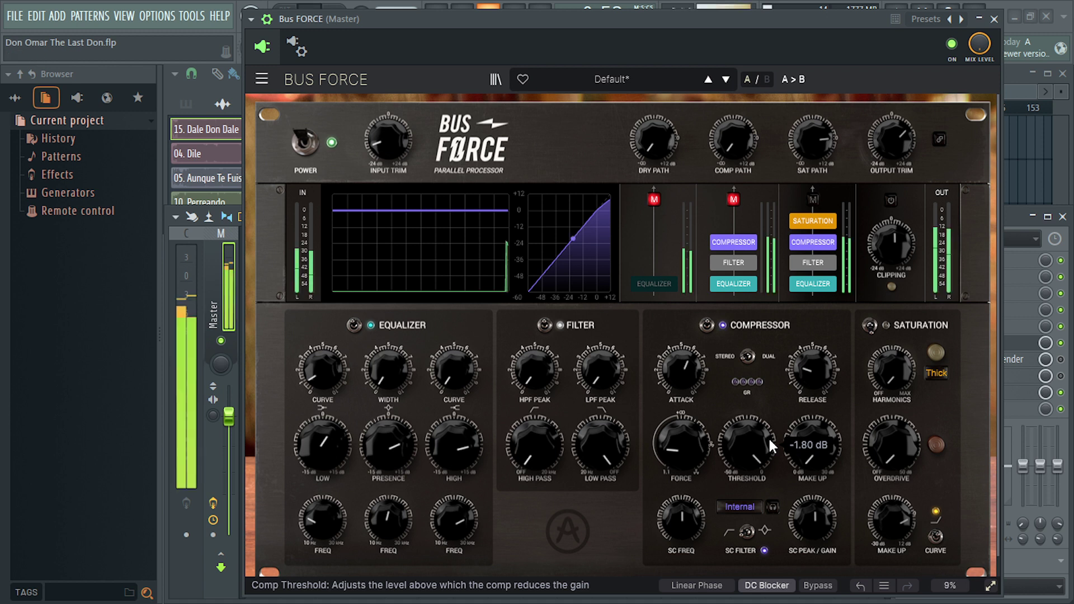
click(706, 325)
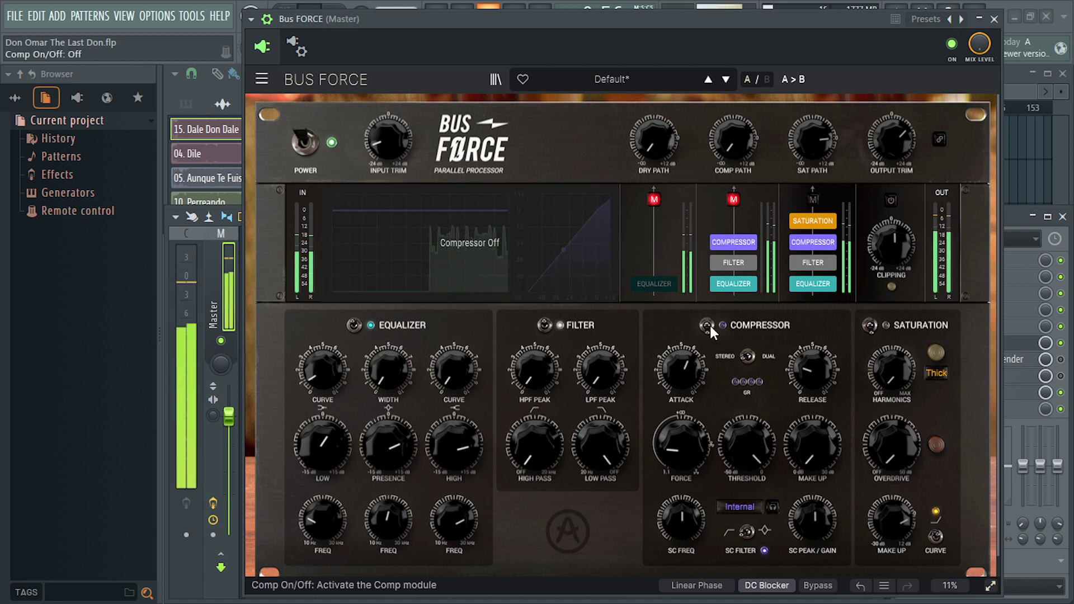
click(708, 326)
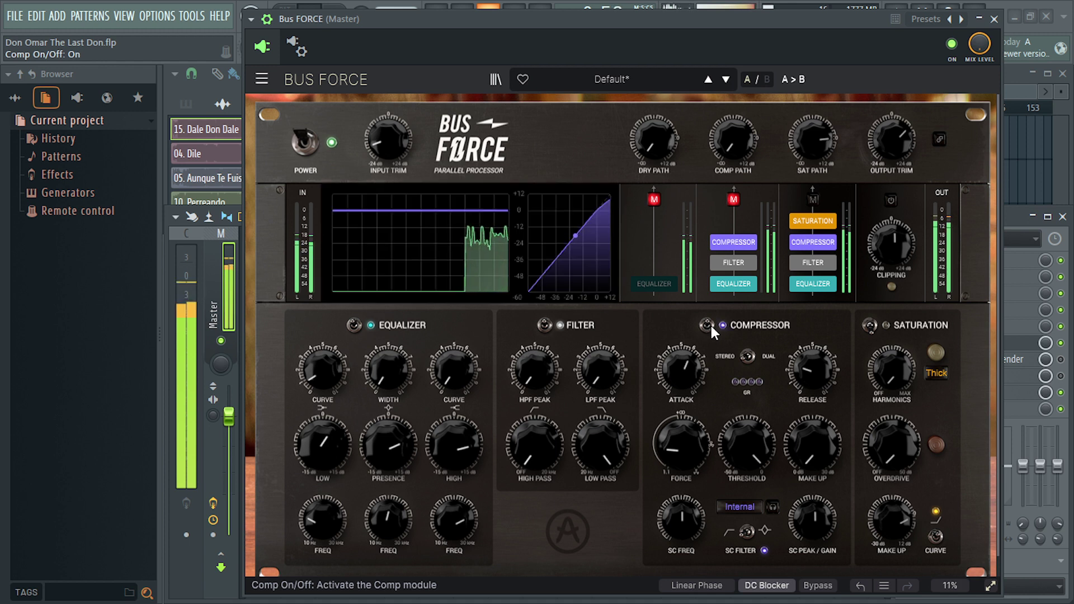
key(space)
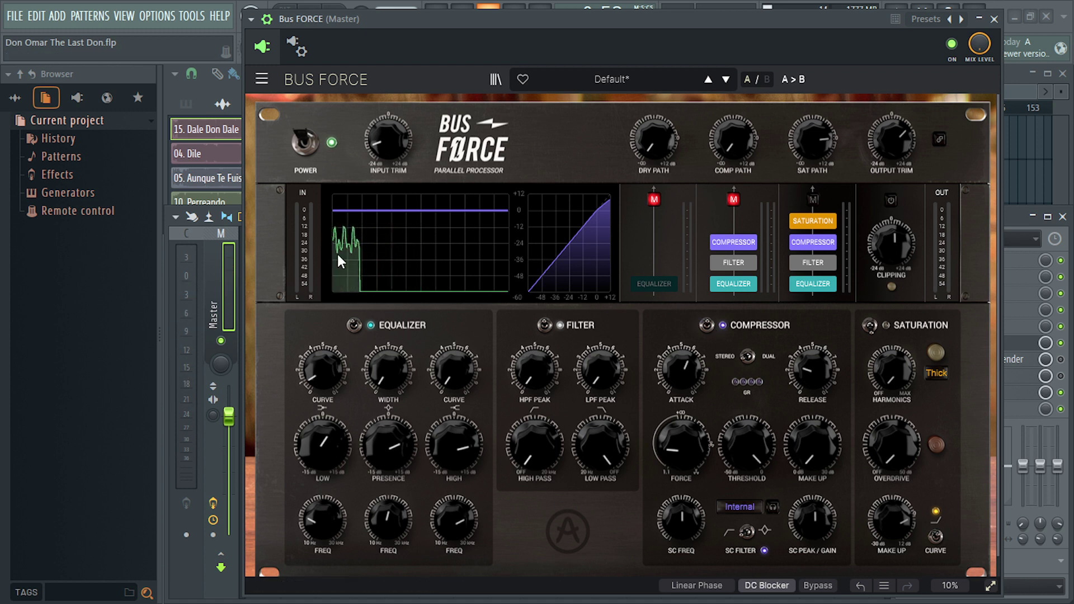
- Display the Equalizer curve and examine the module's width, curve, presence, and shelf and bell frequency settings
mouse_move(381, 386)
click(407, 323)
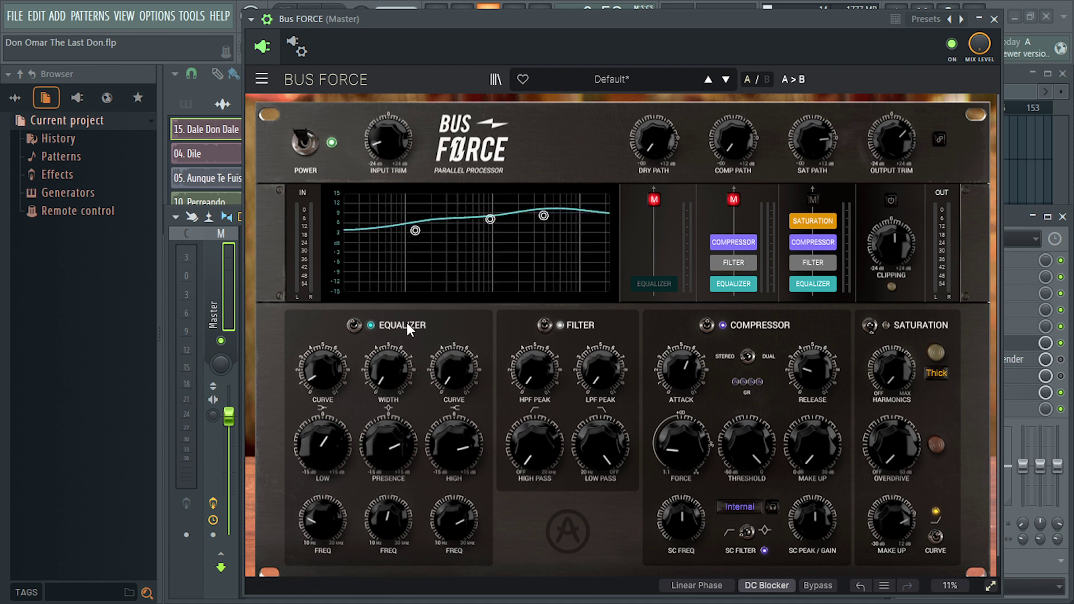
mouse_move(405, 368)
mouse_down()
mouse_move(404, 318)
mouse_move(405, 370)
mouse_up()
mouse_move(407, 391)
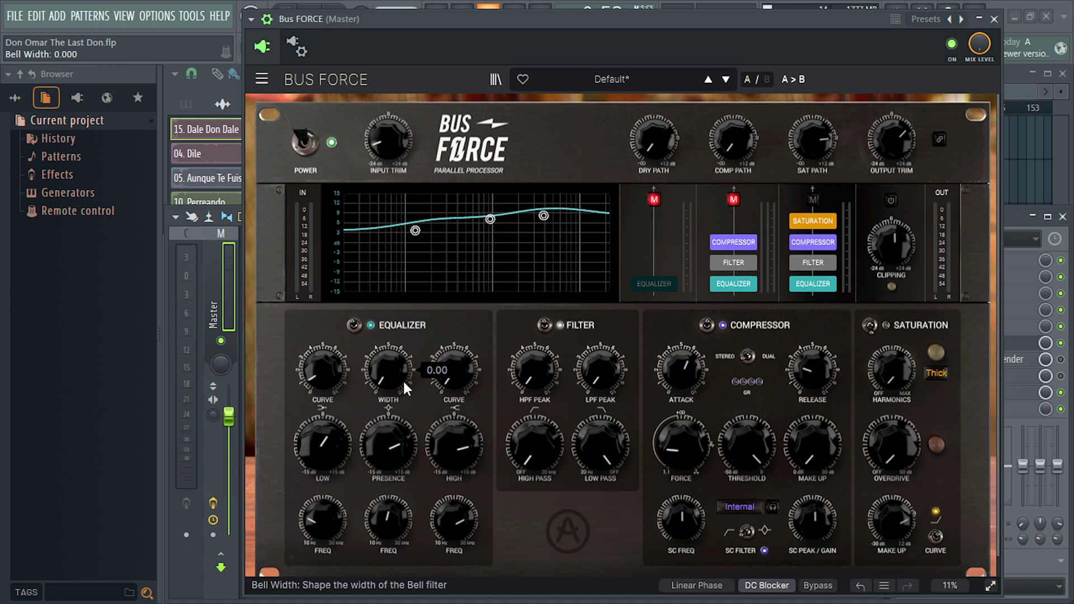
mouse_move(339, 373)
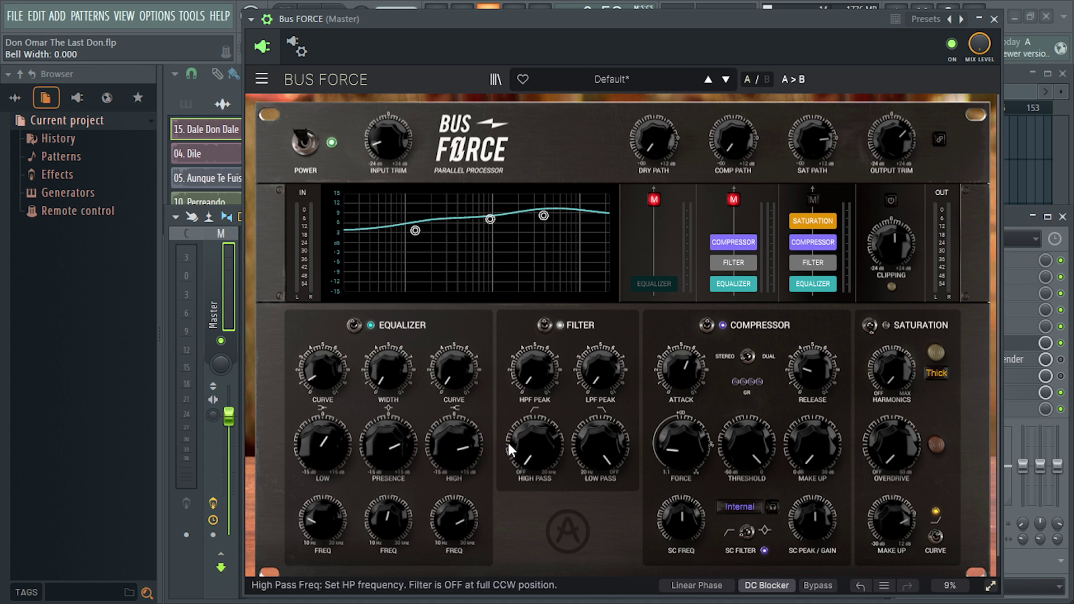
mouse_move(393, 448)
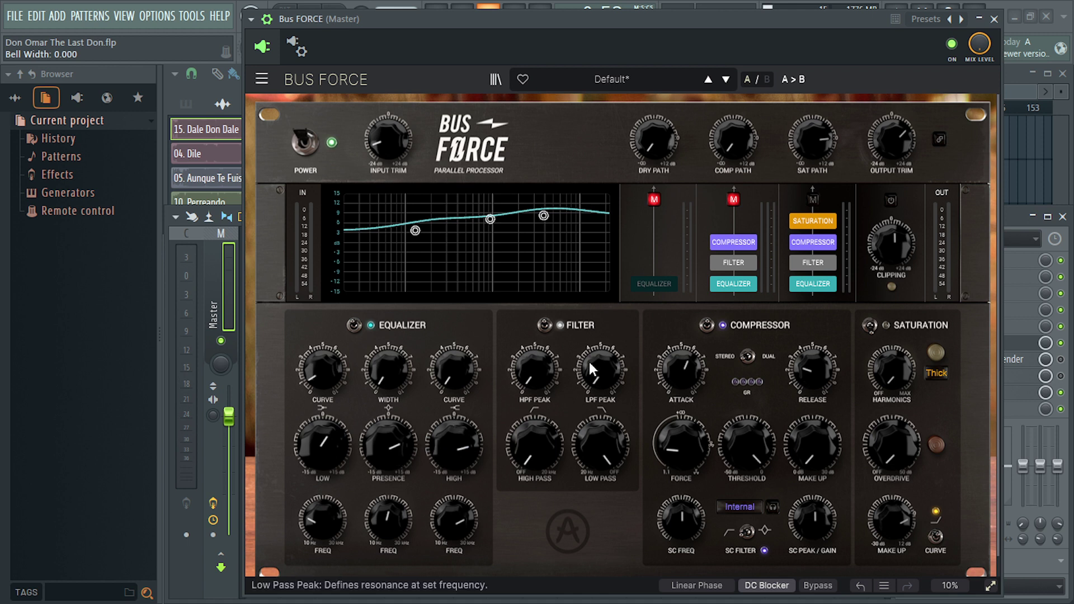
mouse_move(454, 375)
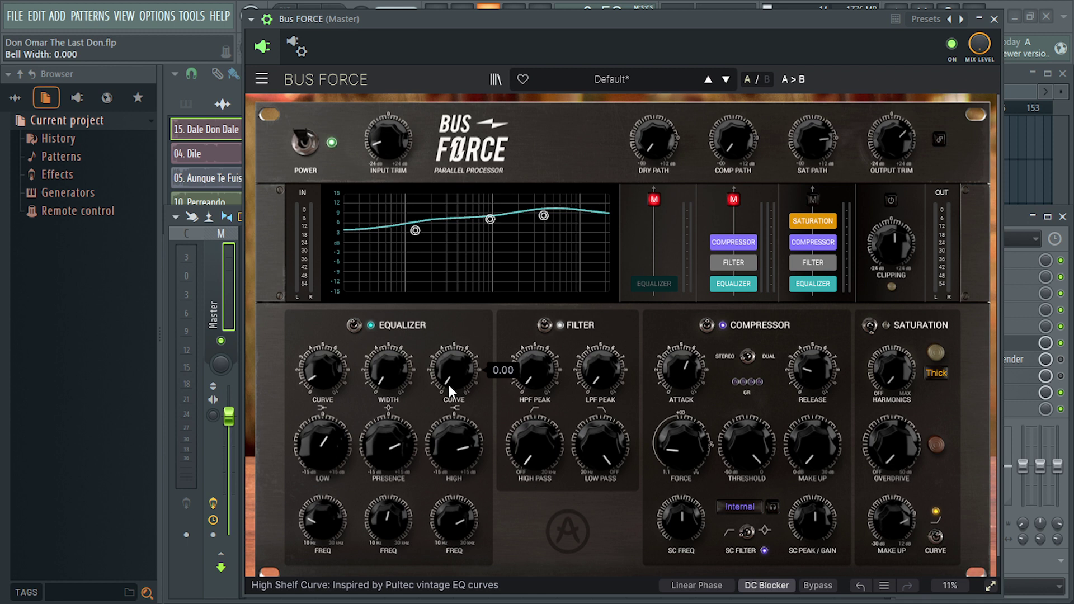
mouse_move(460, 521)
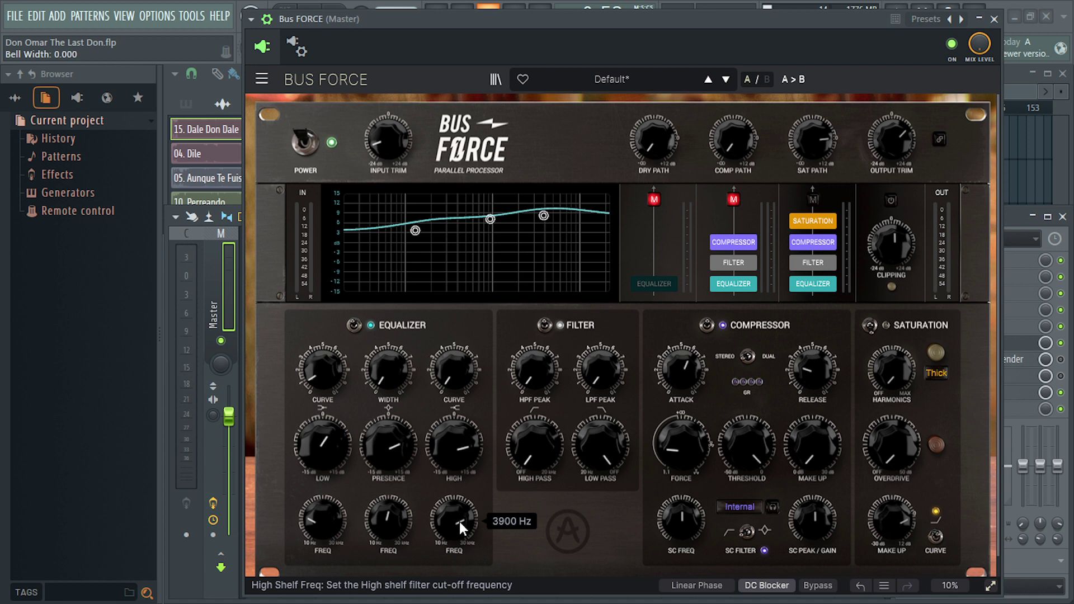
mouse_move(384, 520)
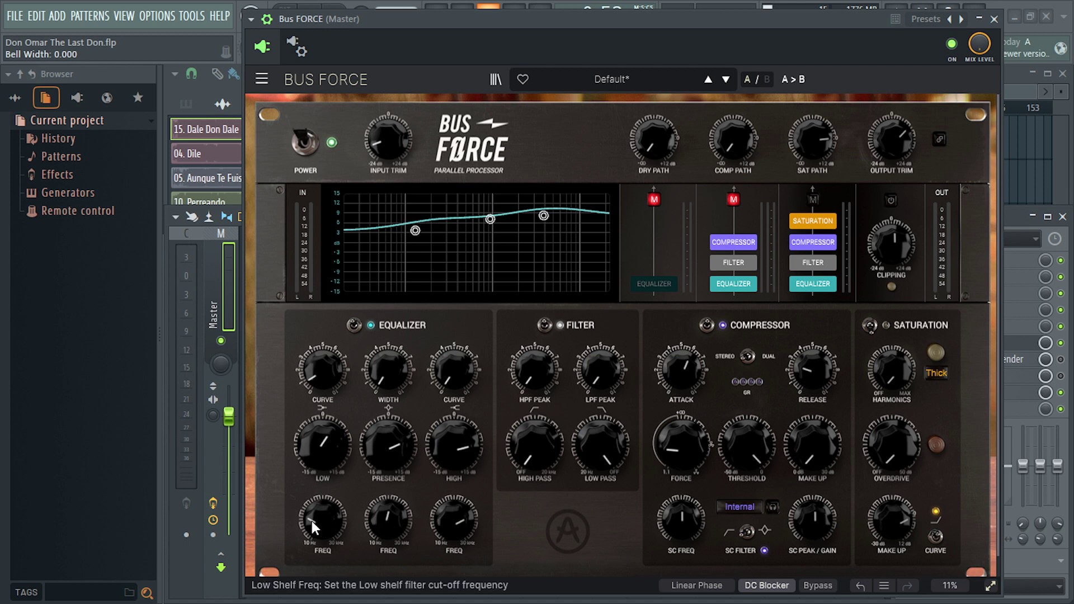
mouse_move(327, 521)
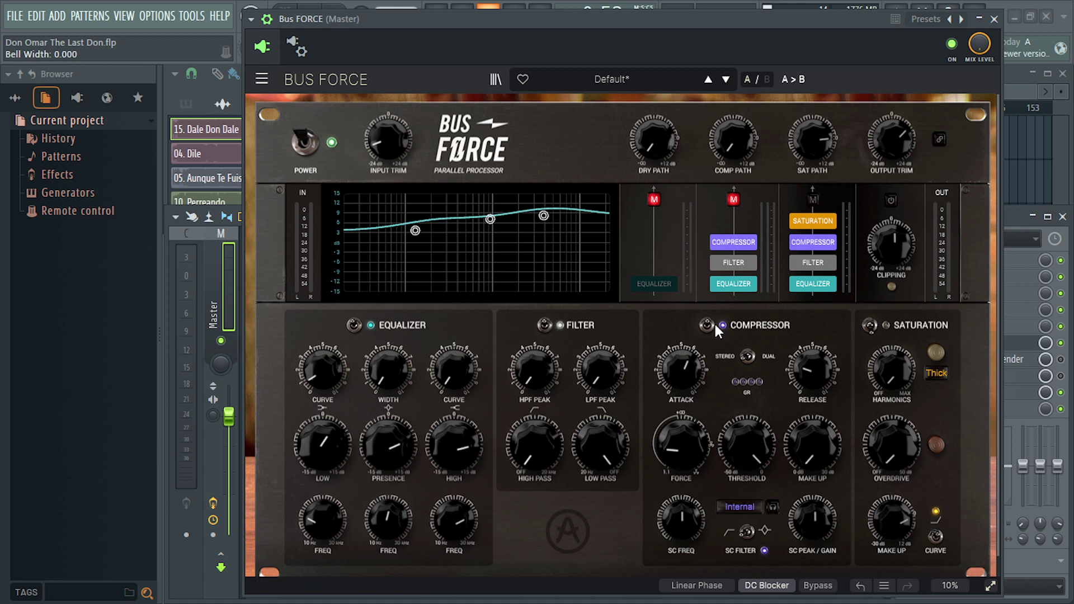
- Examine the Compressor's attack, release, threshold, force, and side-chain frequency settings
mouse_move(683, 379)
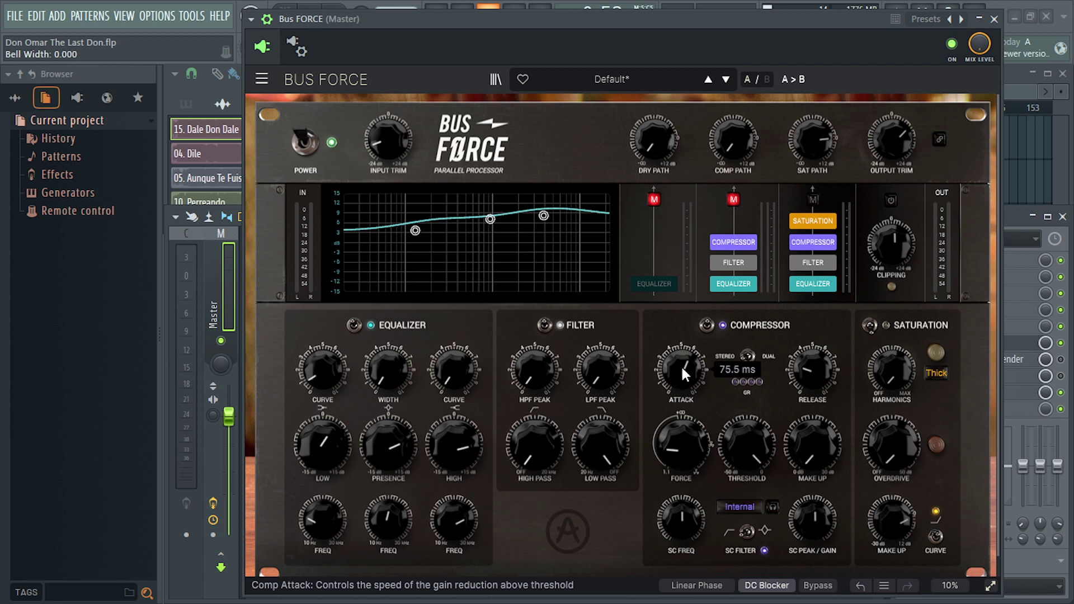
mouse_move(808, 376)
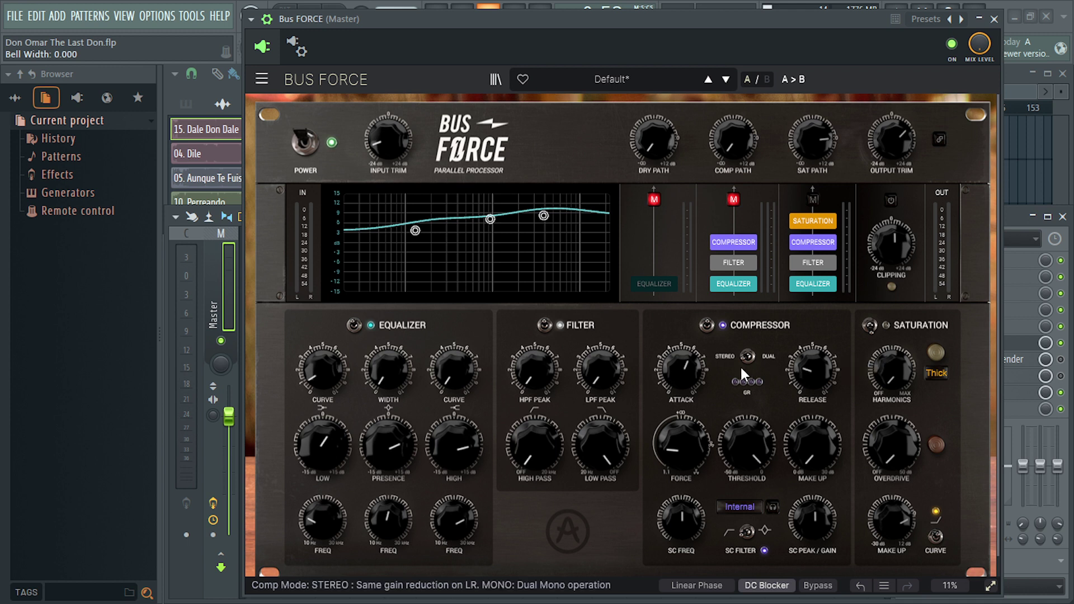
mouse_move(757, 453)
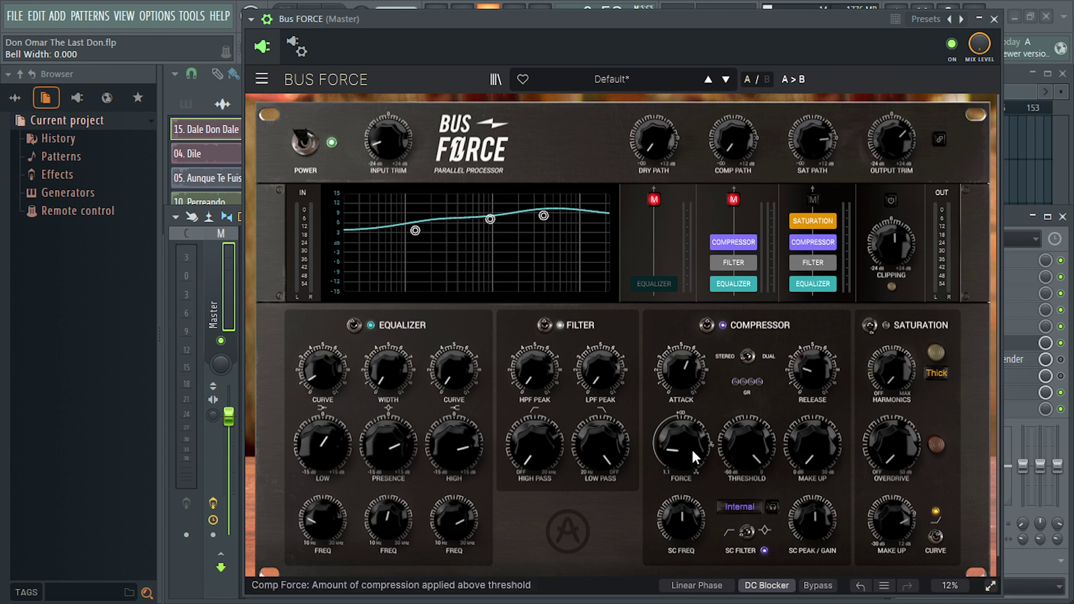
mouse_move(688, 454)
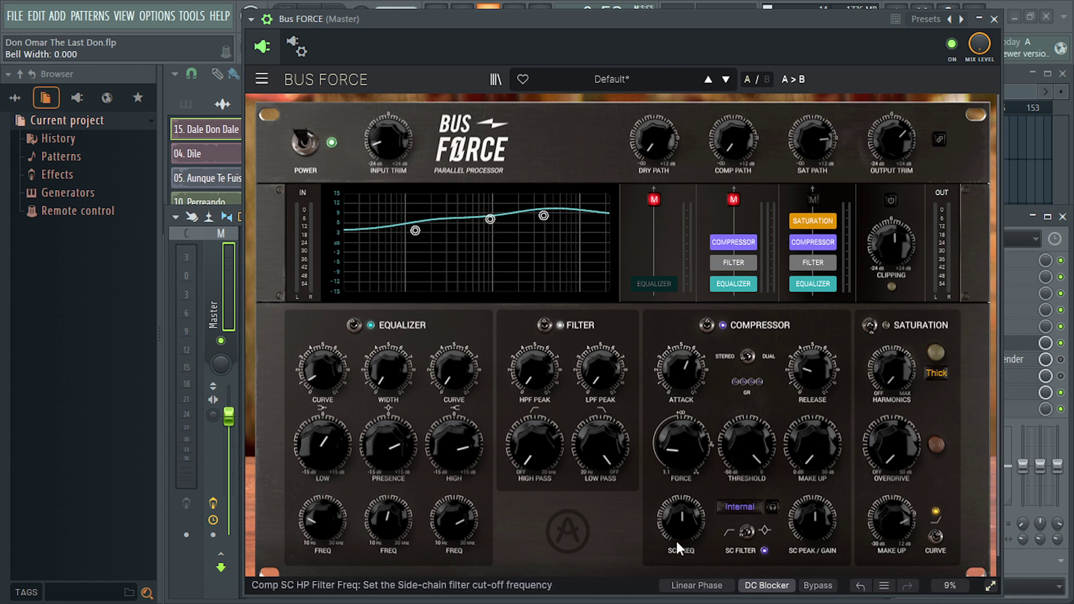
mouse_move(685, 515)
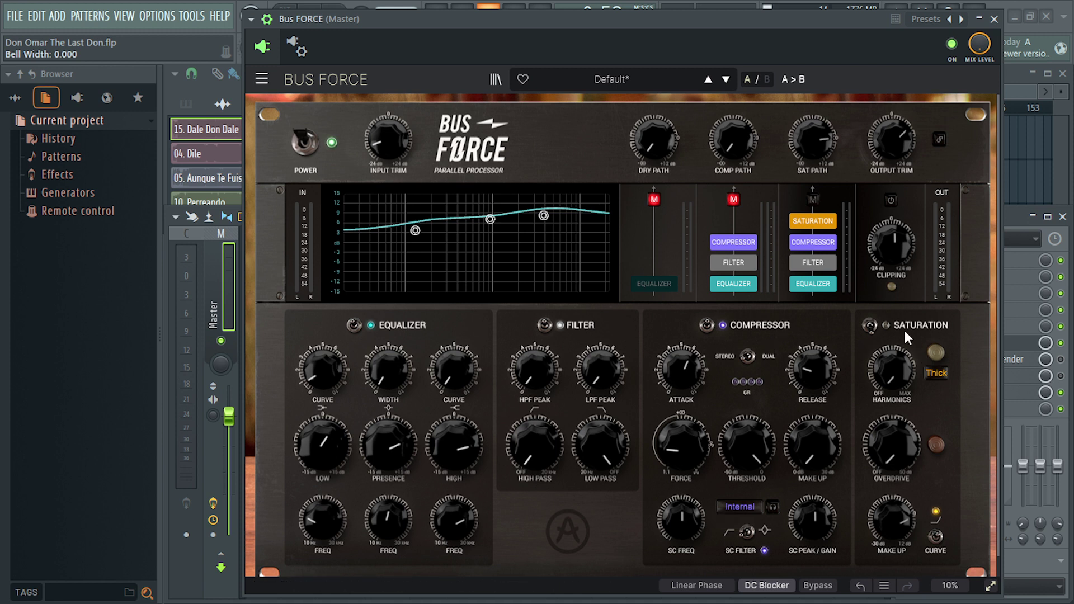
- Compare Bus FORCE's Saturation module off and on during playback, and stop the song with Saturation active
click(869, 326)
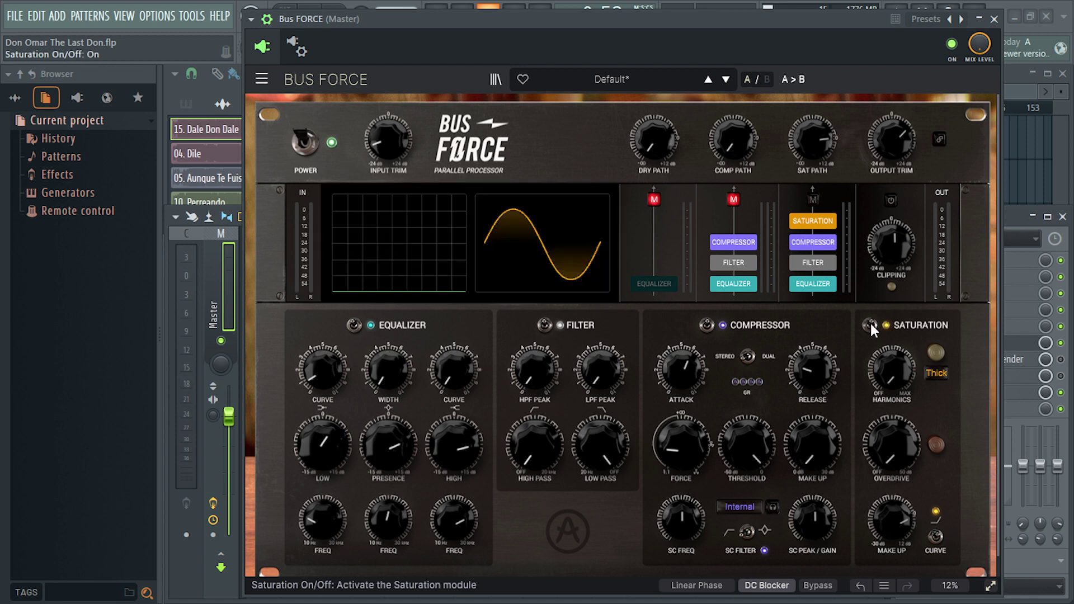
click(870, 326)
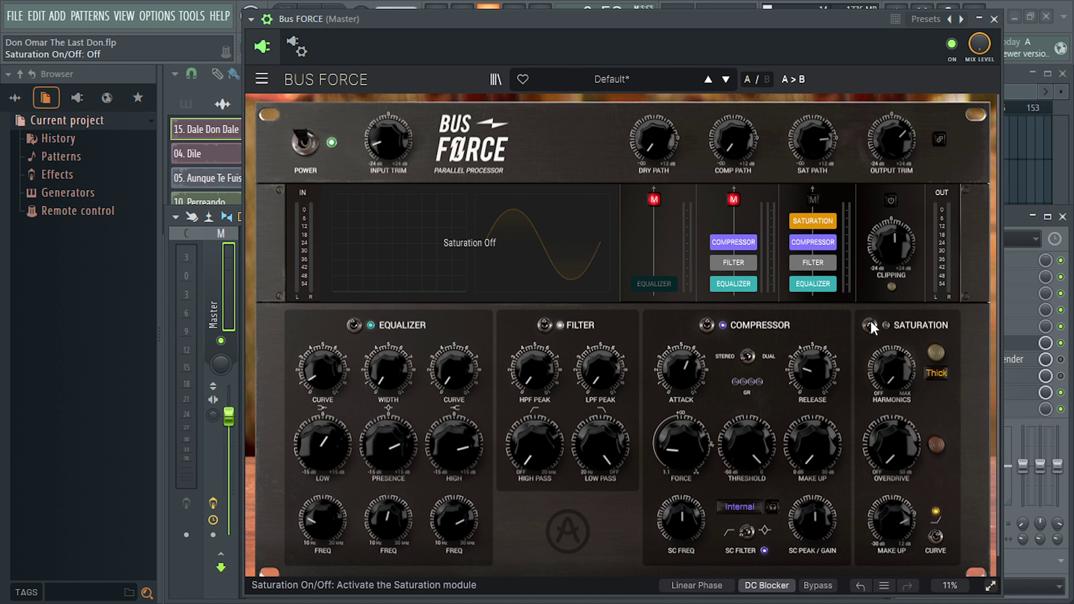
key(space)
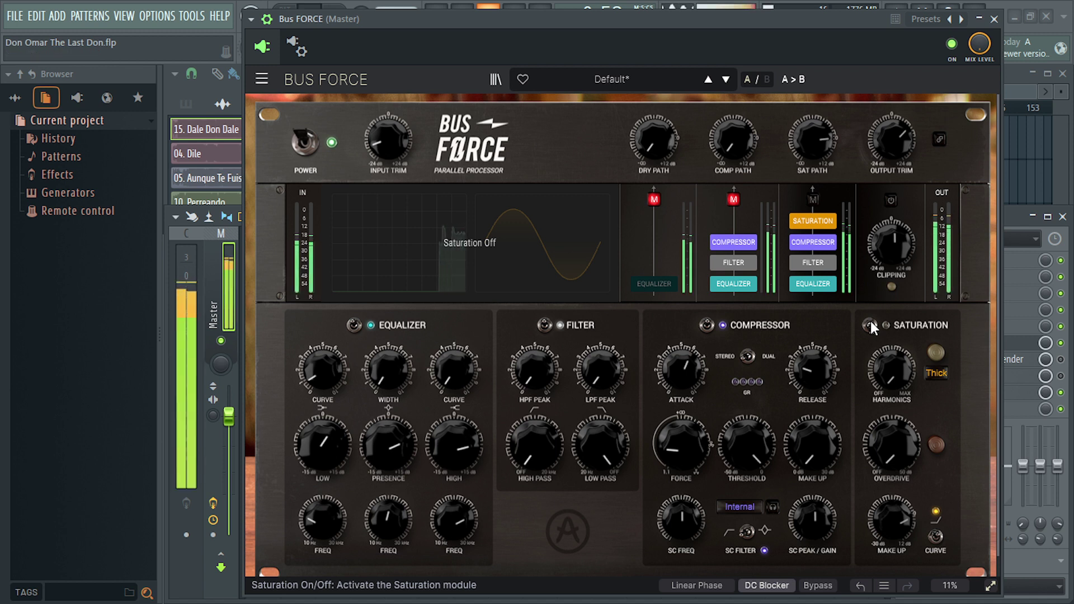
click(870, 326)
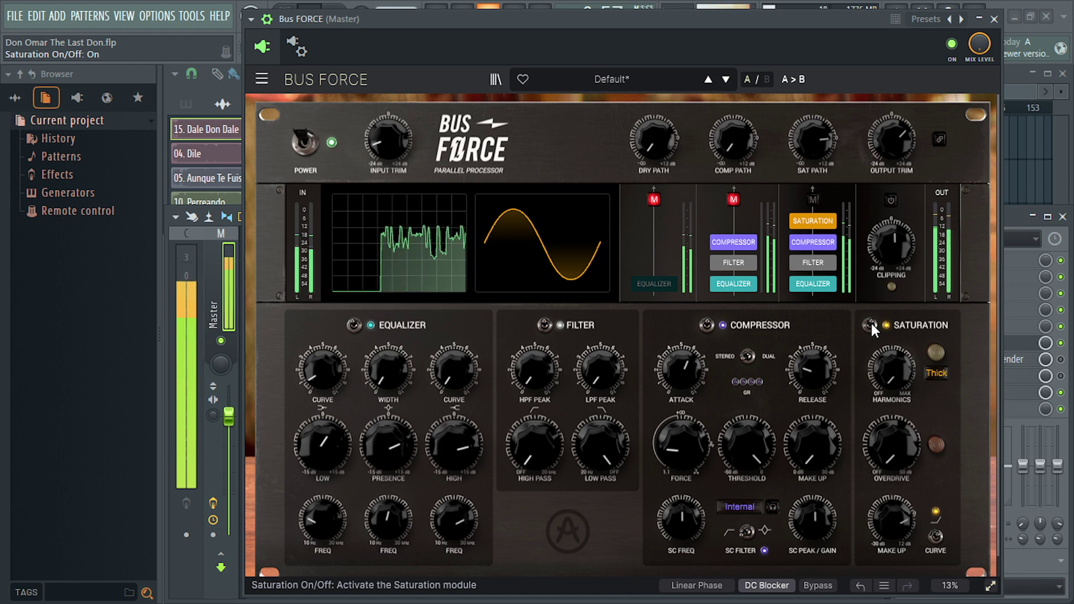
click(870, 326)
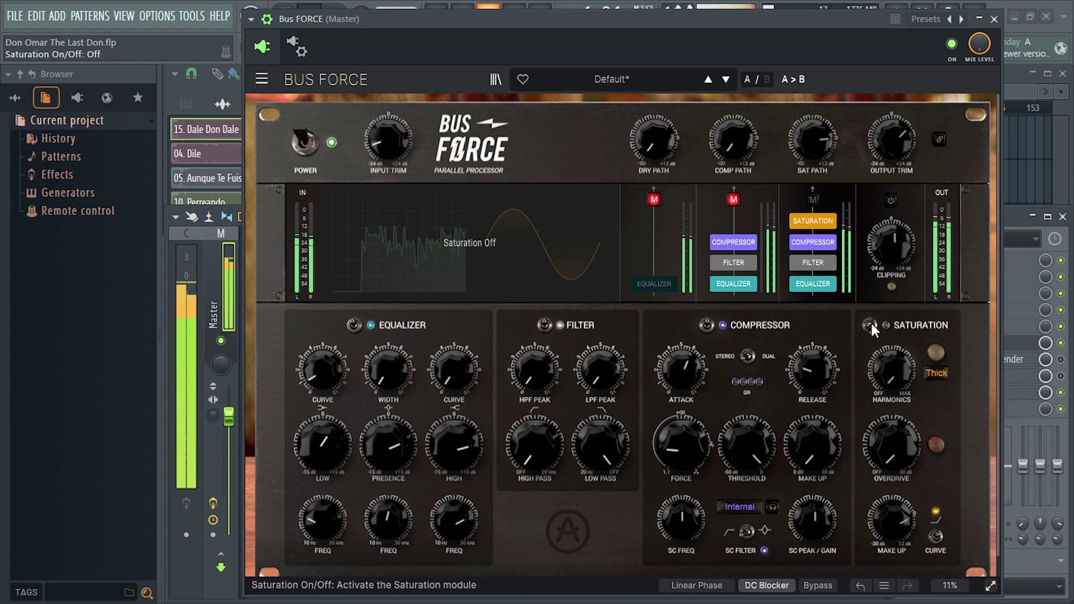
click(870, 326)
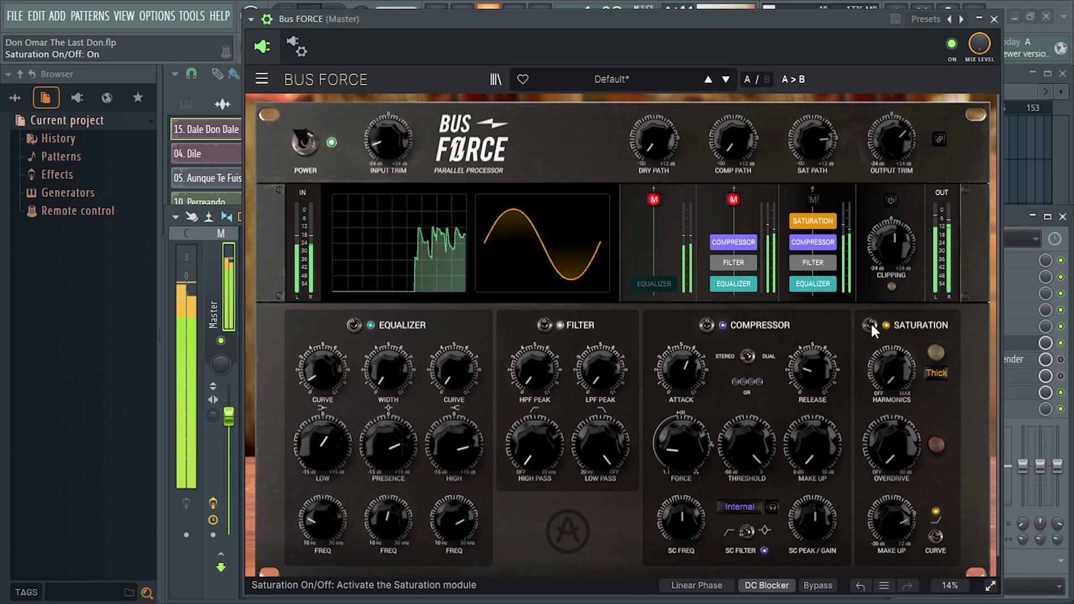
click(870, 326)
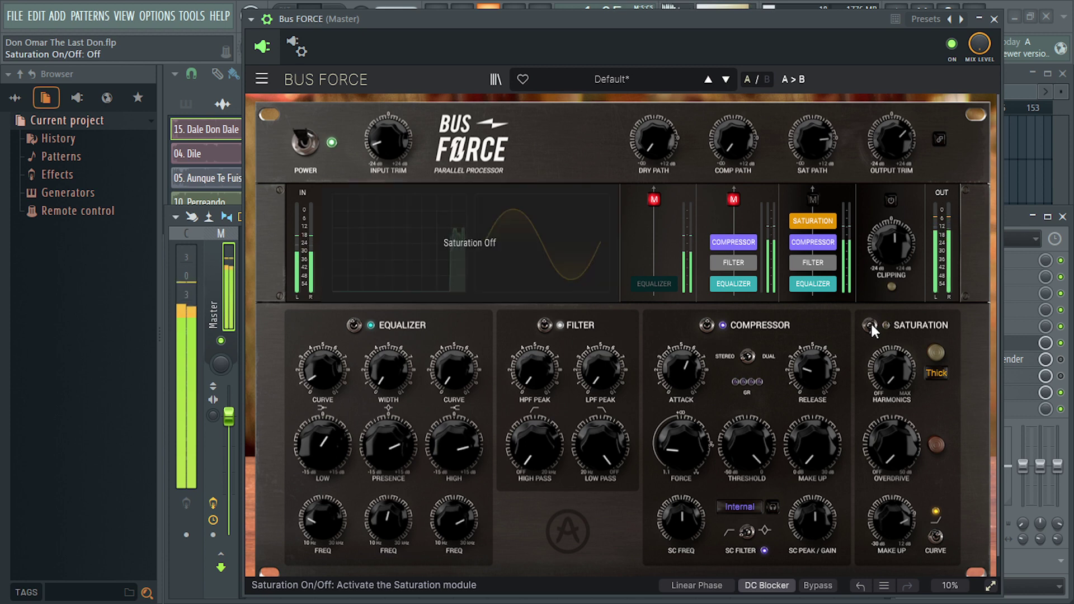
click(870, 326)
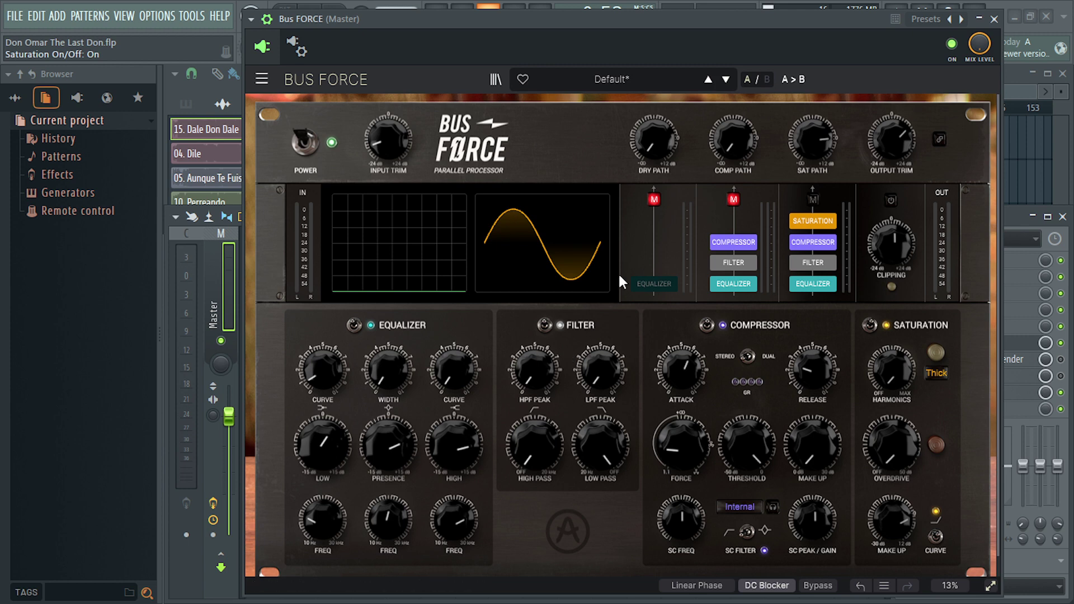
click(830, 263)
click(831, 263)
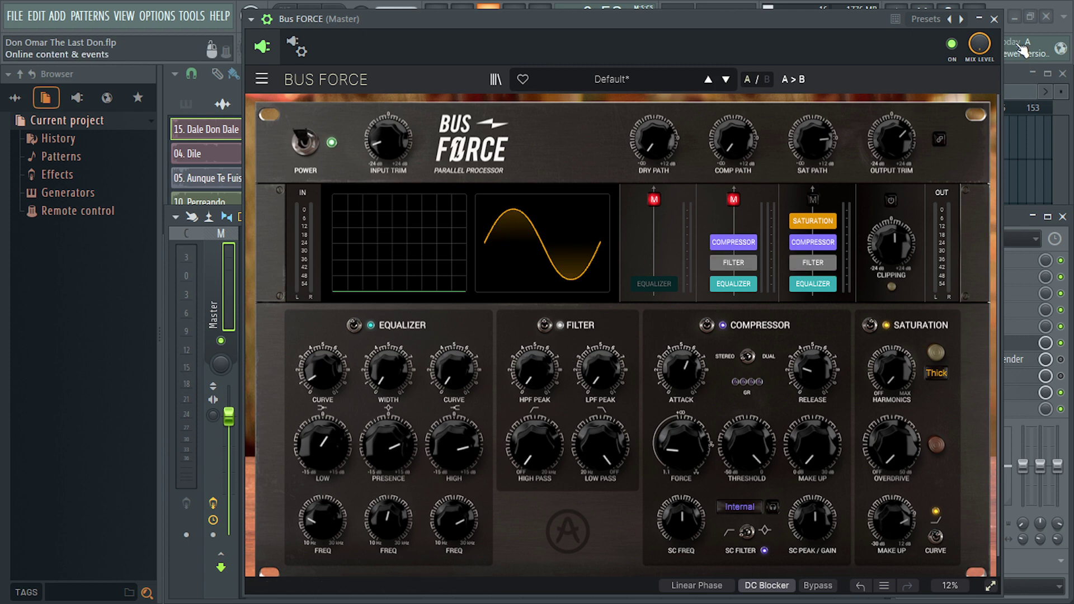
- Close Bus FORCE and open the Chandler Limited Curve Bender from the Master effects chain, repositioning its window
click(993, 20)
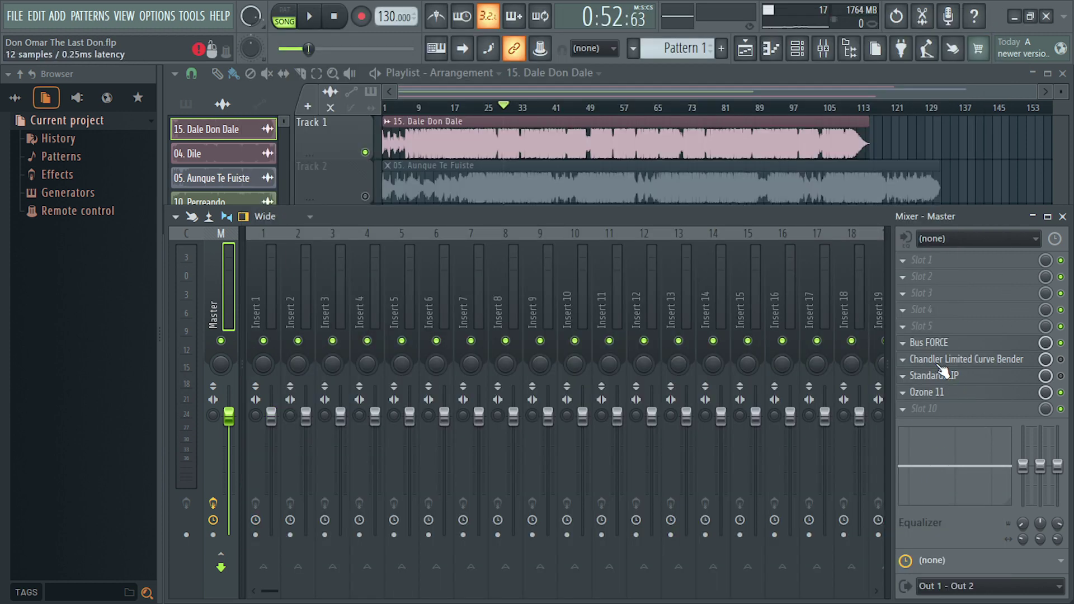
click(939, 362)
drag(327, 148, 358, 137)
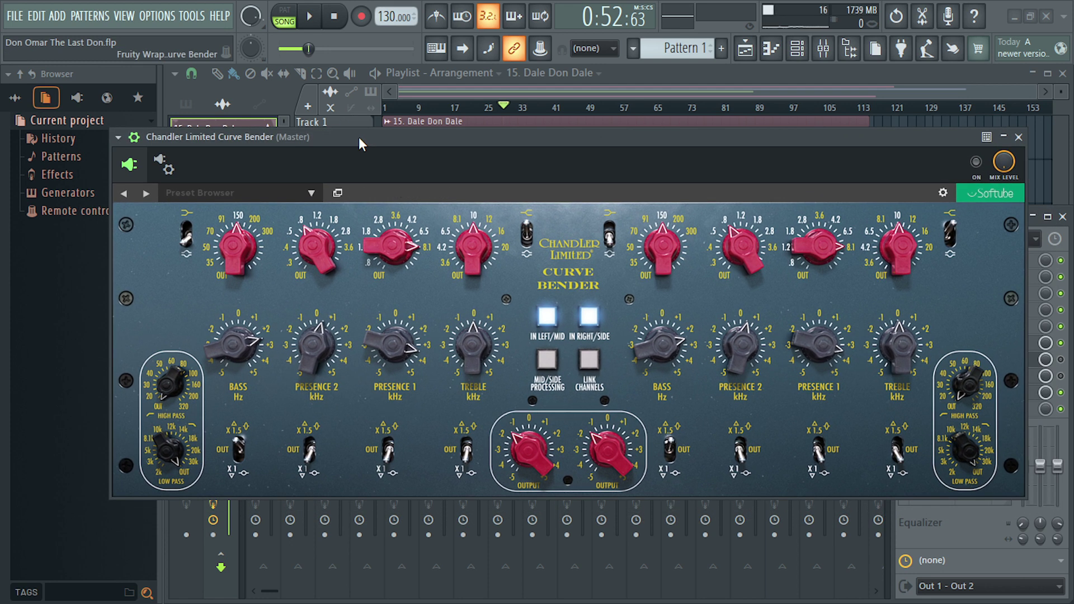
mouse_move(358, 136)
mouse_down()
mouse_move(341, 170)
mouse_move(334, 159)
mouse_move(357, 149)
mouse_up()
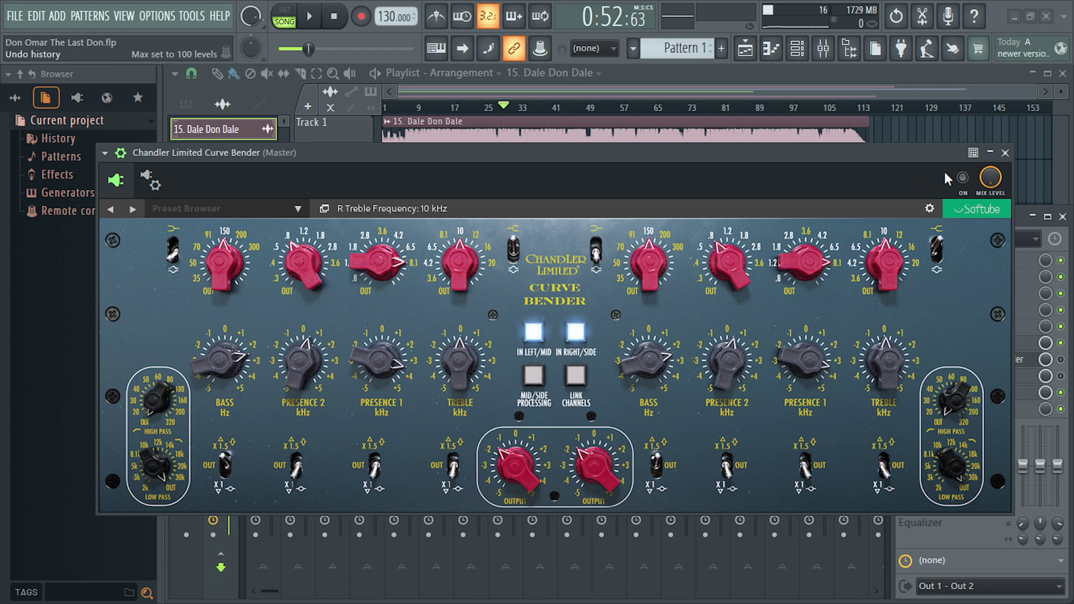
- Play the song, compare the Curve Bender on and off repeatedly, and stop playback with the plugin enabled
key(space)
click(963, 177)
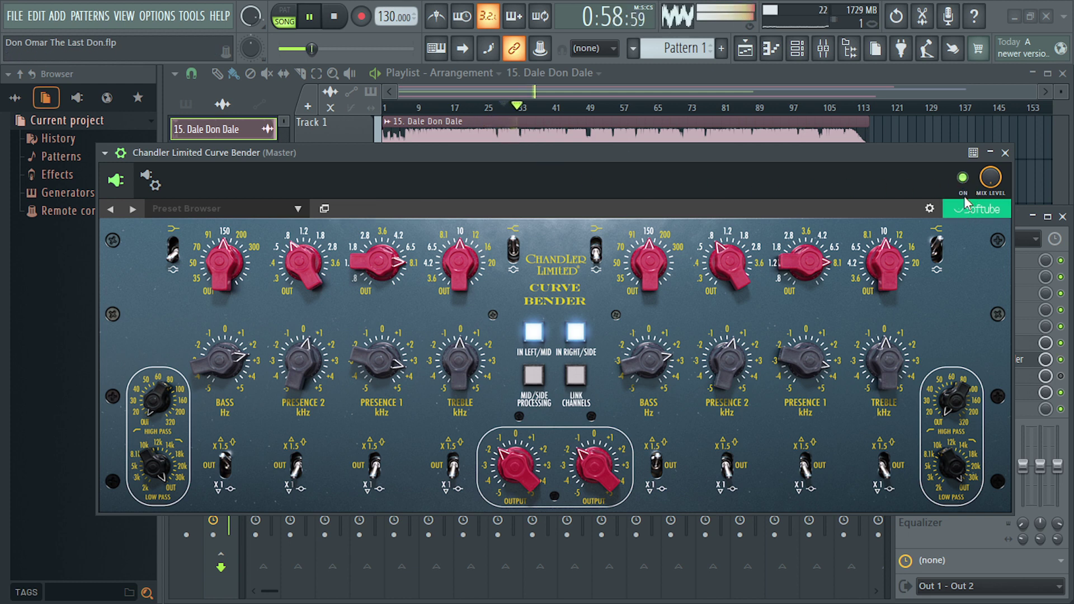
click(963, 179)
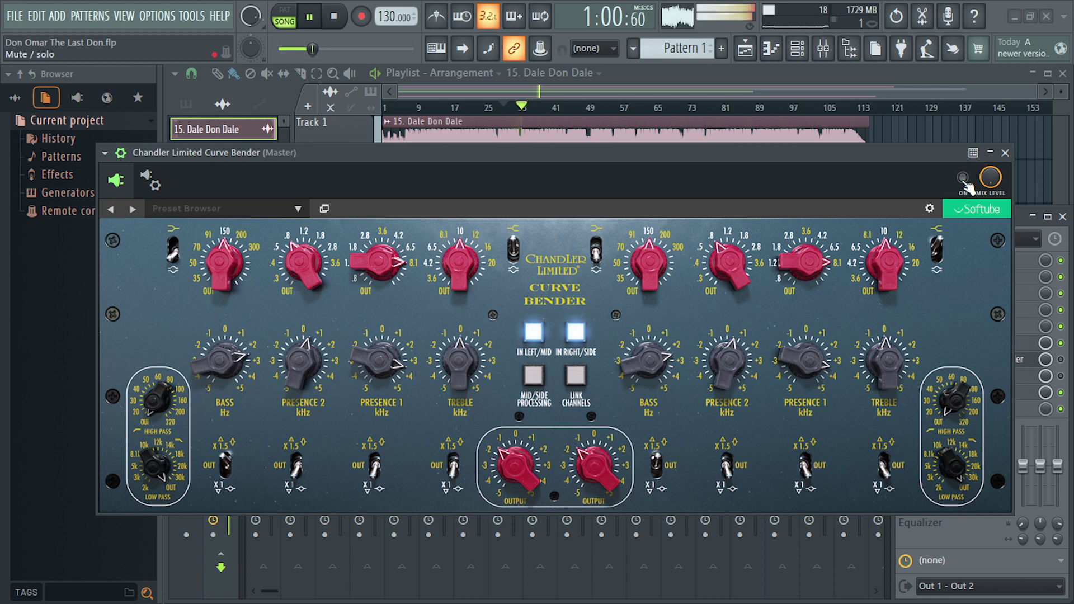
click(963, 179)
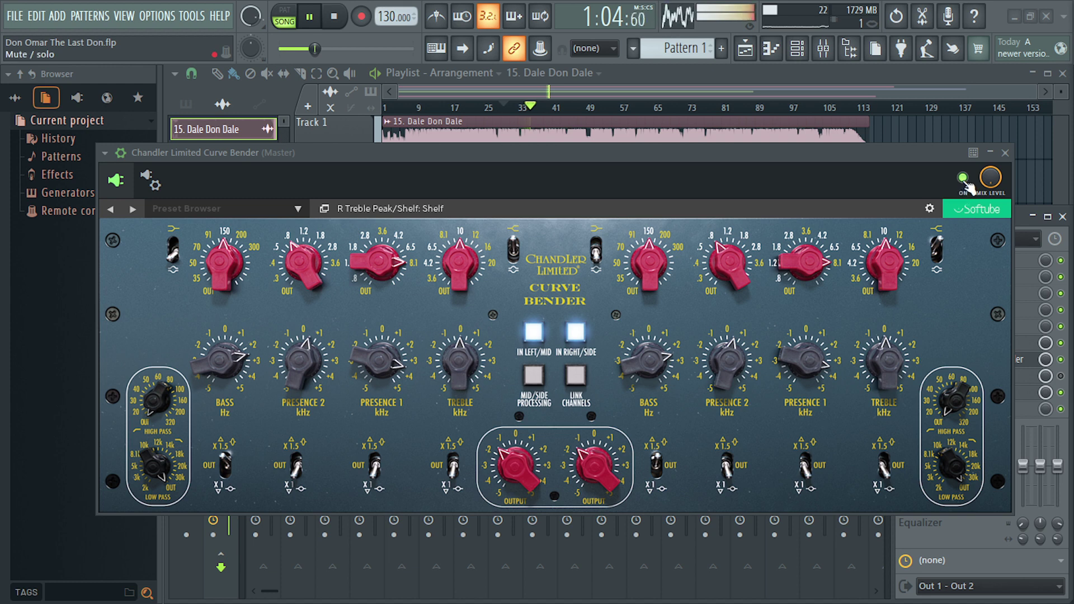
click(963, 178)
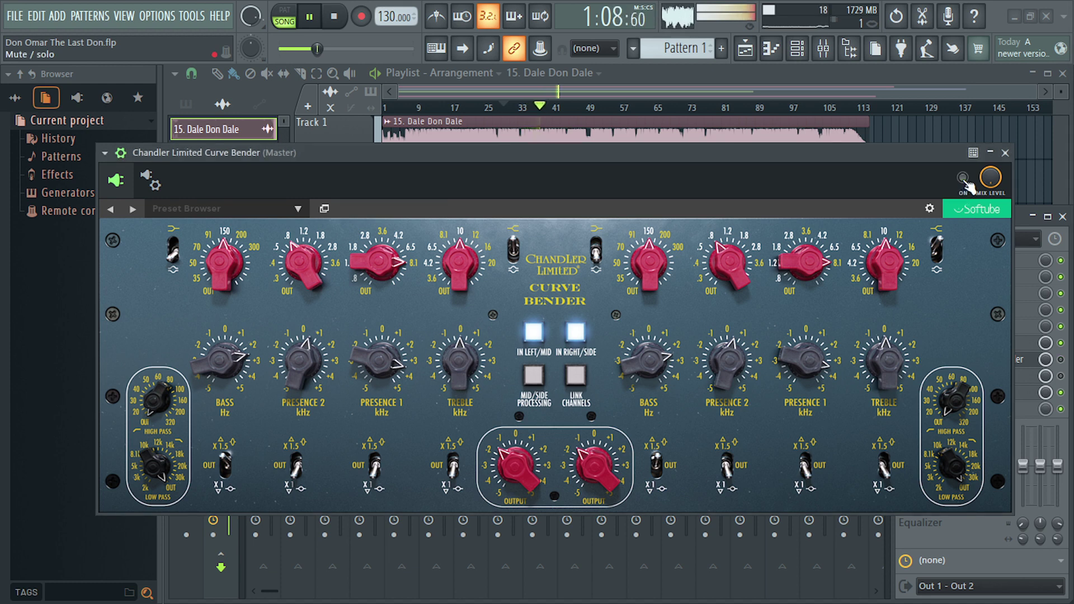
click(963, 178)
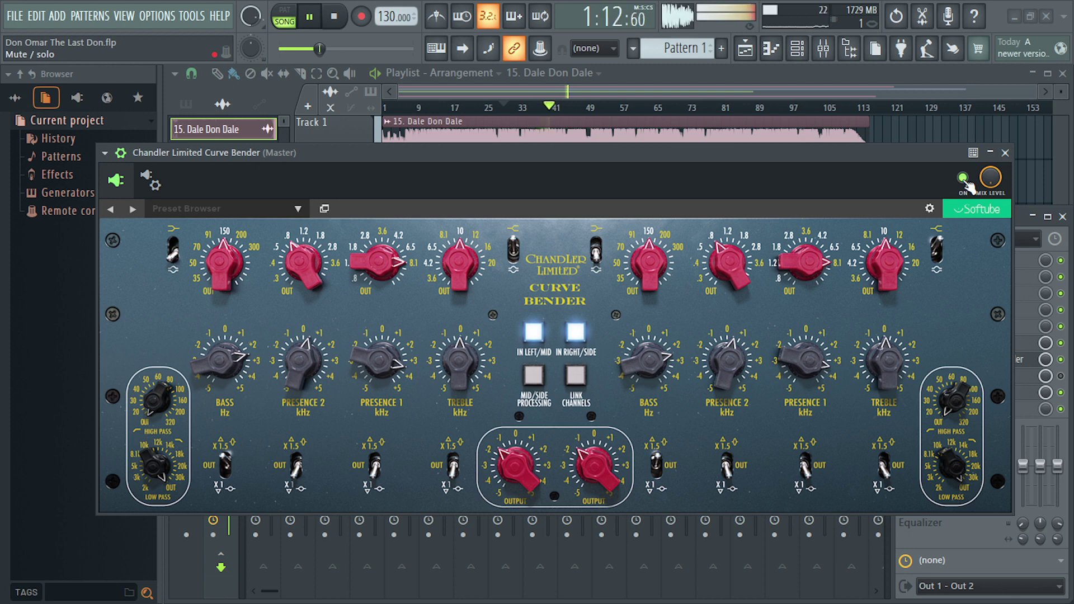
click(963, 178)
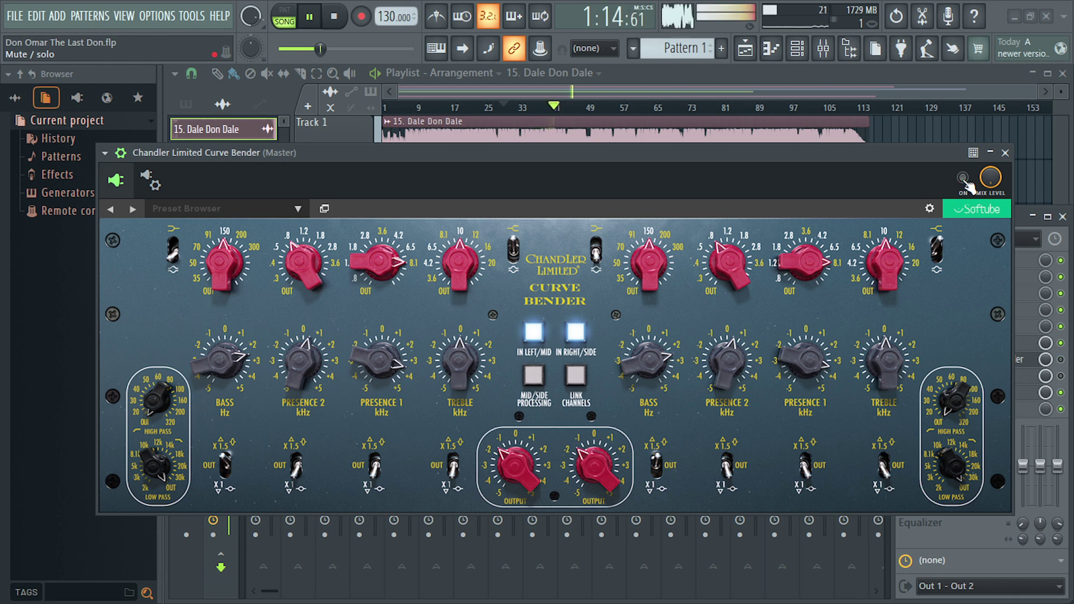
click(963, 178)
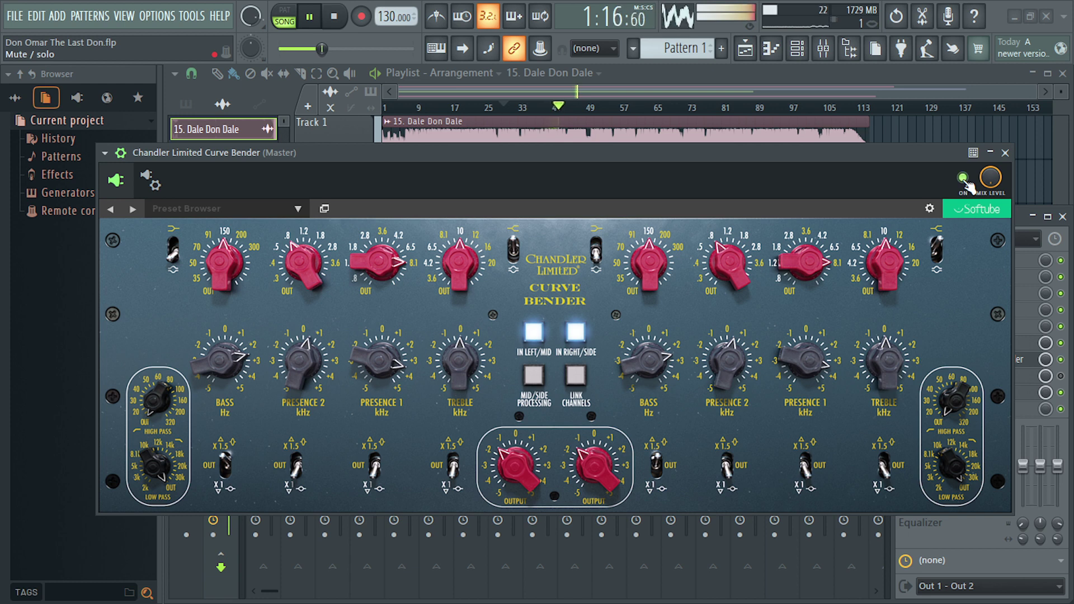
click(963, 179)
click(962, 178)
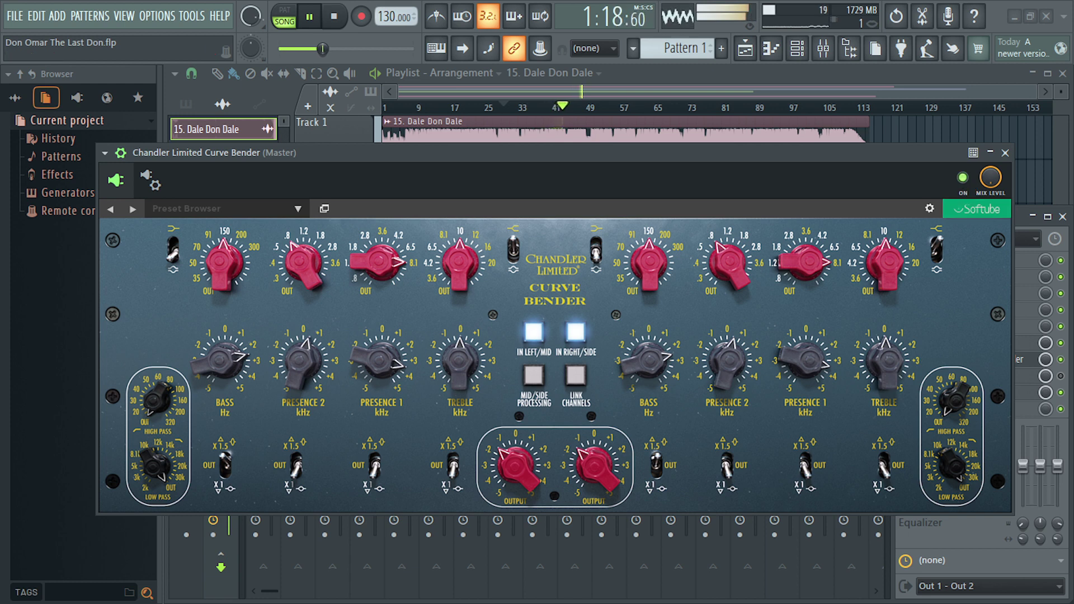
key(space)
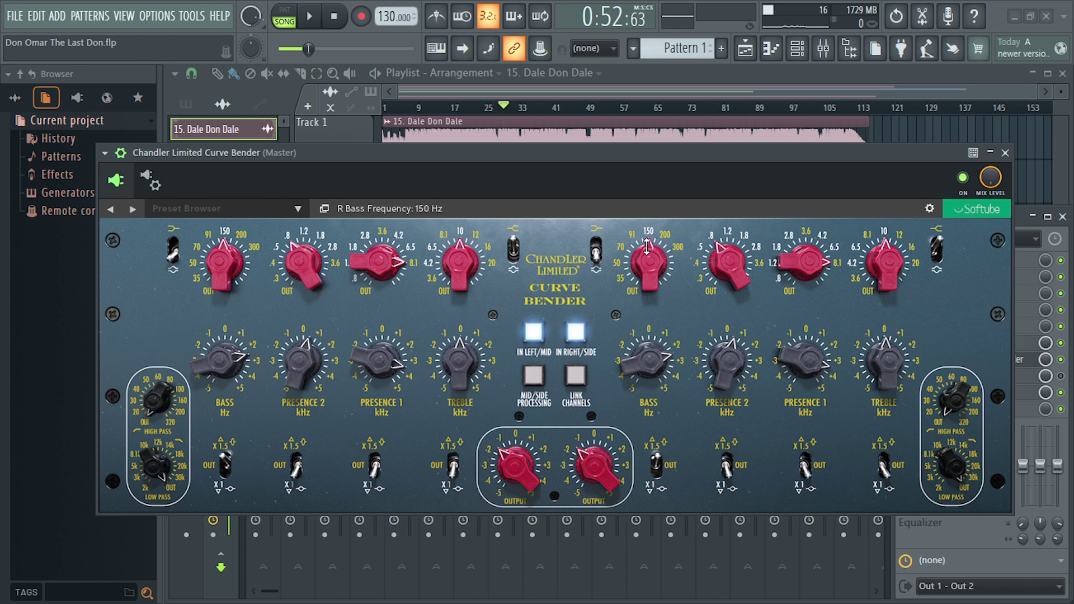
- Try the Curve Bender's right bass frequency at 91 Hz, return it to 150 Hz, and switch channel linking on and back off
drag(649, 240, 646, 263)
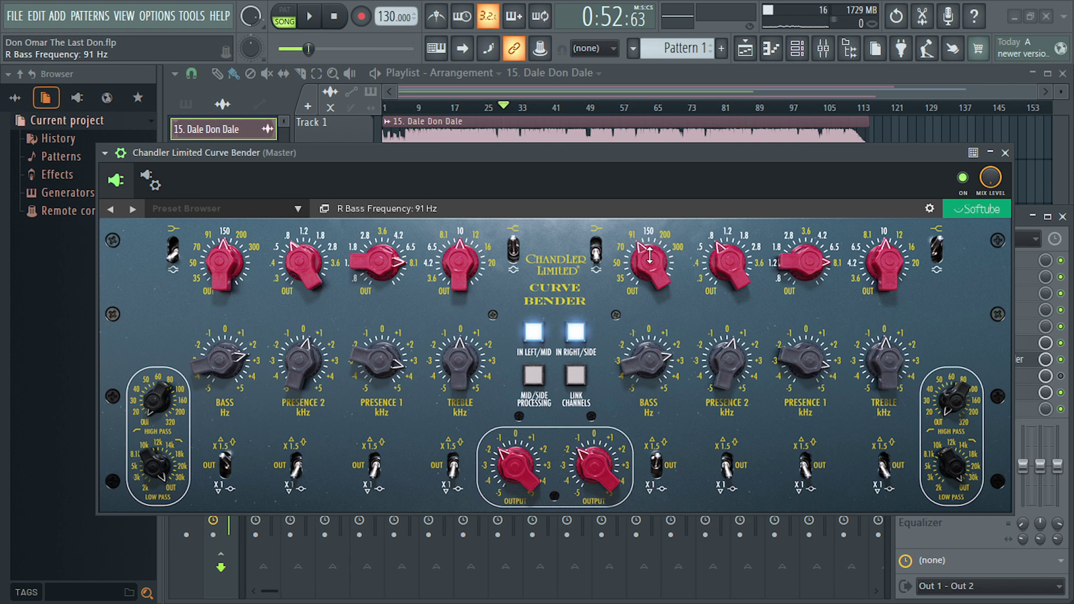
drag(646, 238, 646, 230)
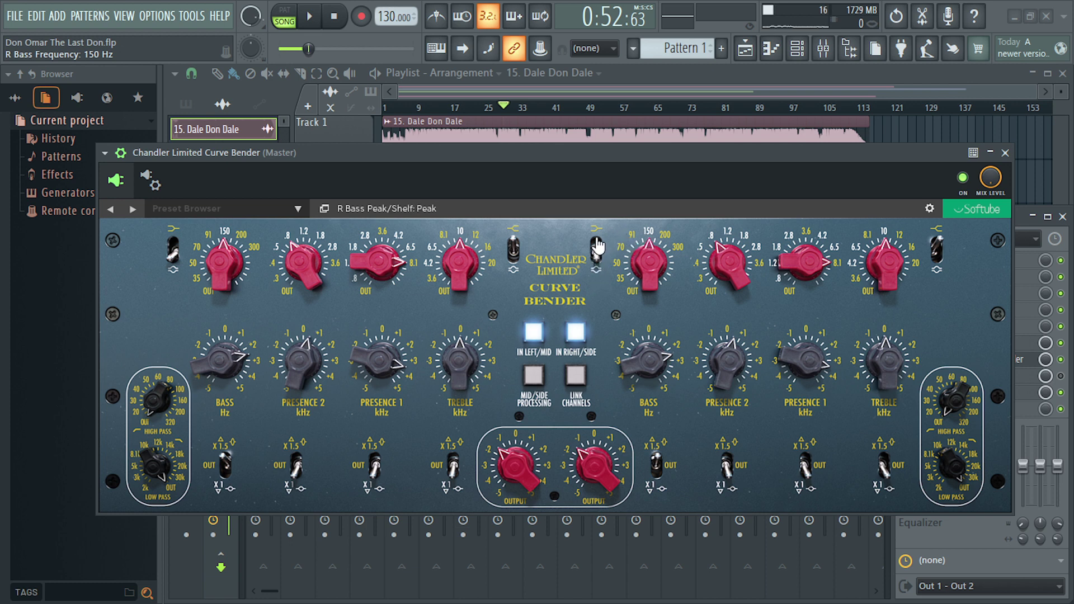
drag(597, 244, 598, 269)
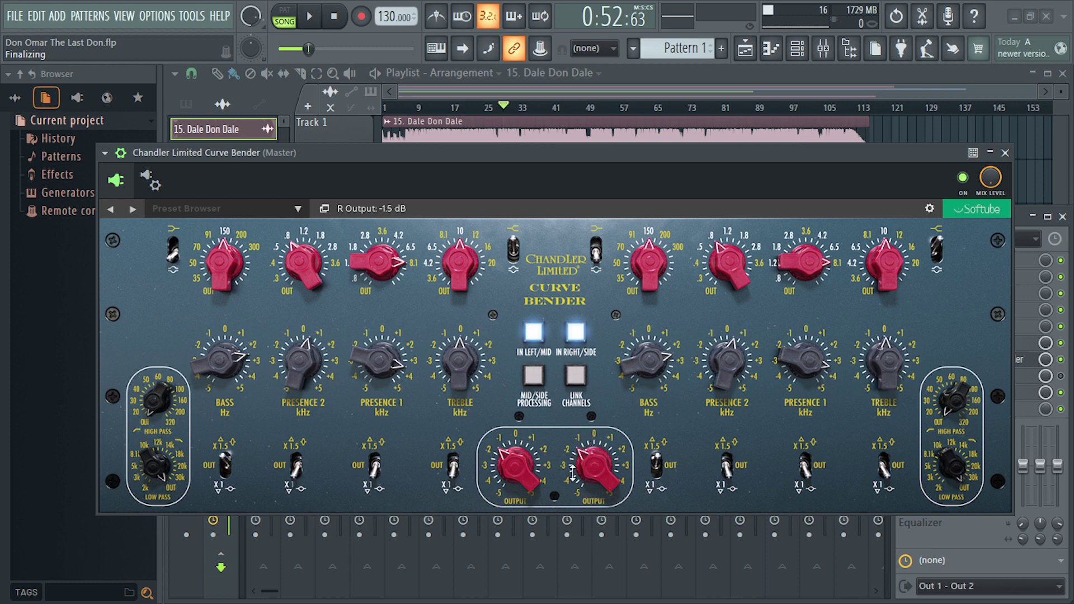
click(578, 382)
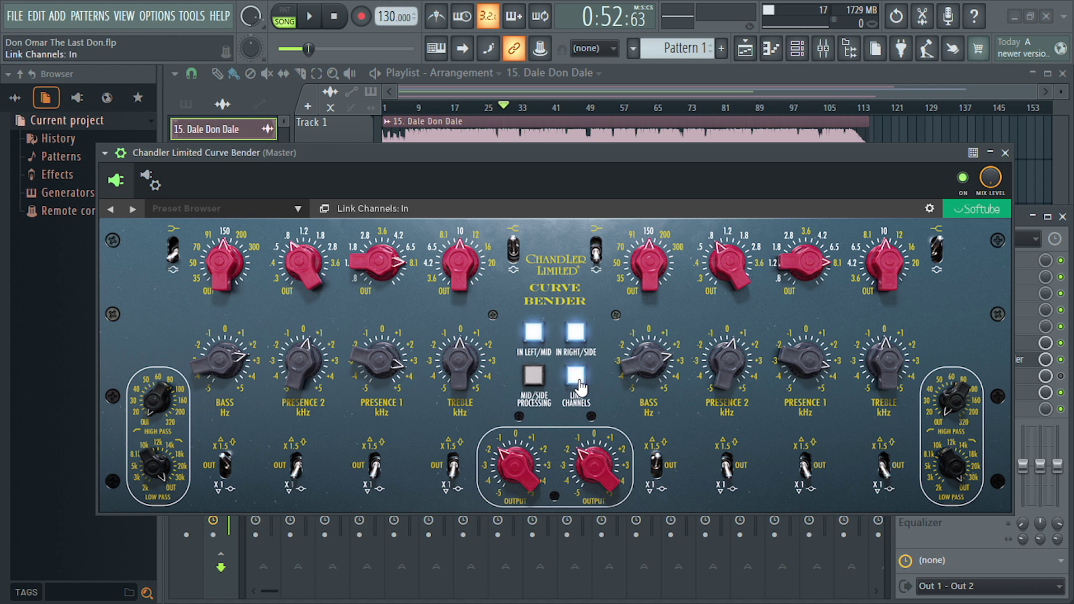
click(579, 387)
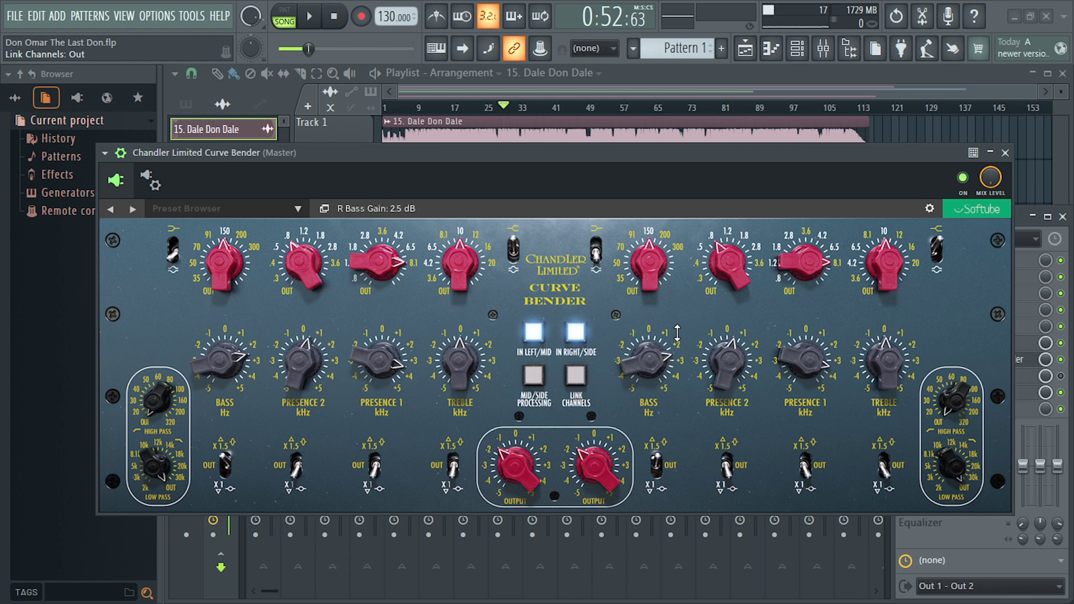
- Close the Curve Bender, open StandardCLIP from the Master effects chain, and show its plugin wrapper controls
click(1005, 153)
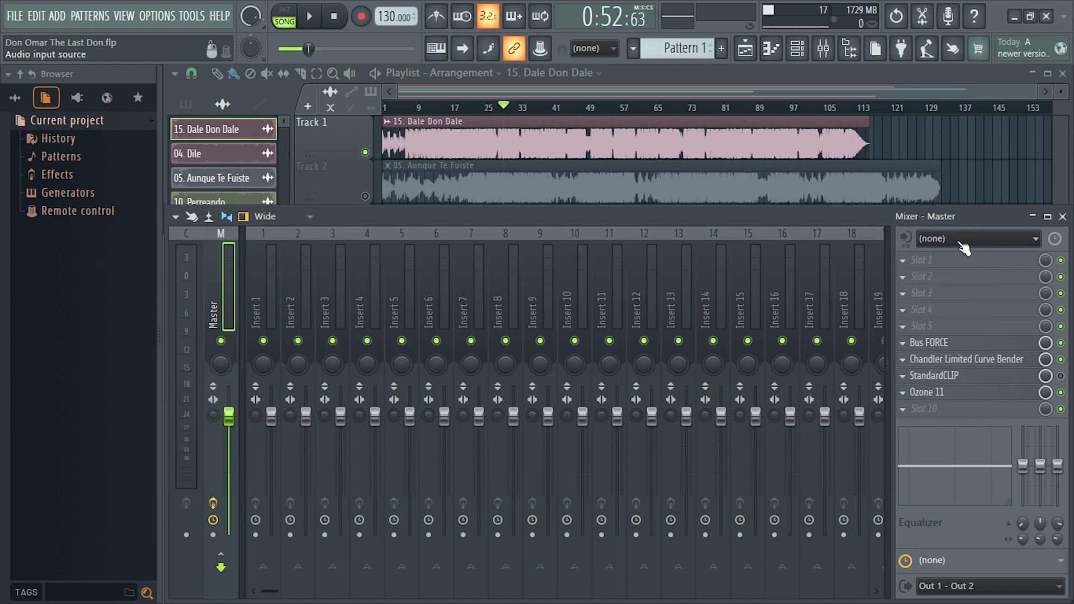
click(958, 377)
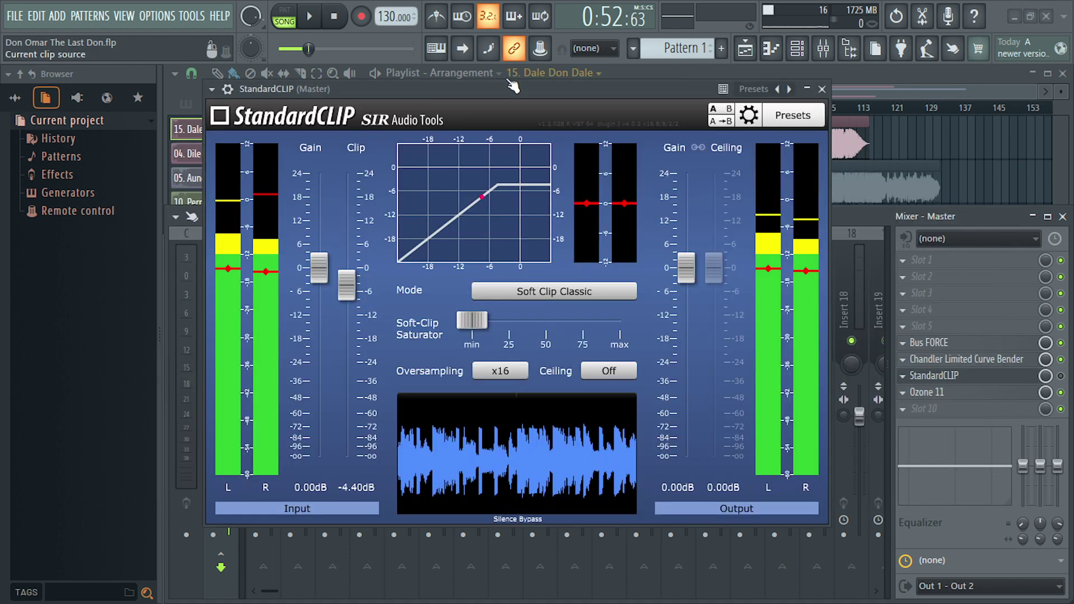
drag(459, 94, 480, 114)
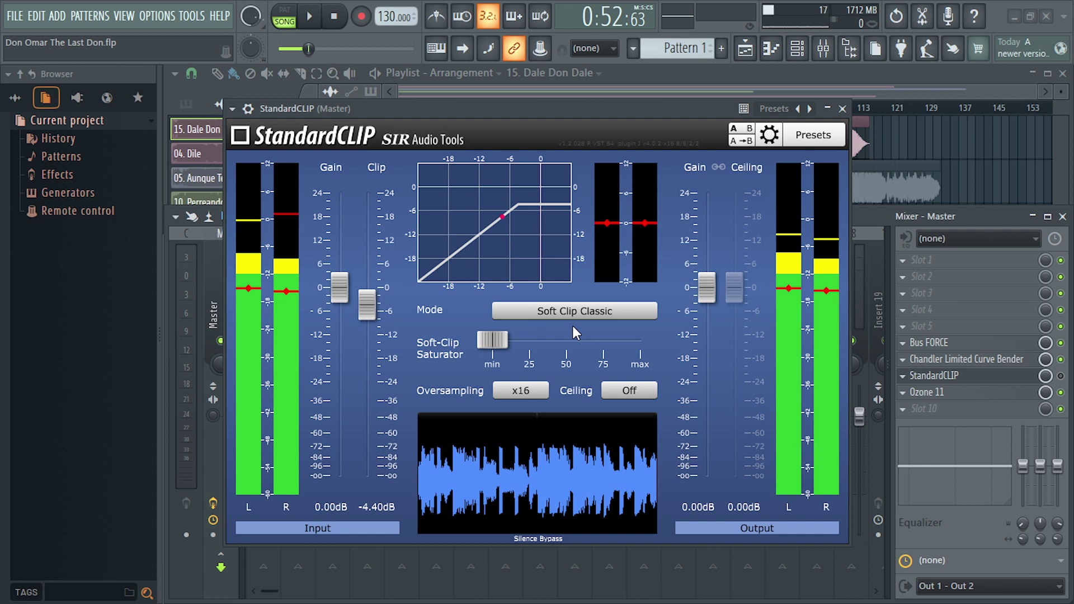
click(250, 109)
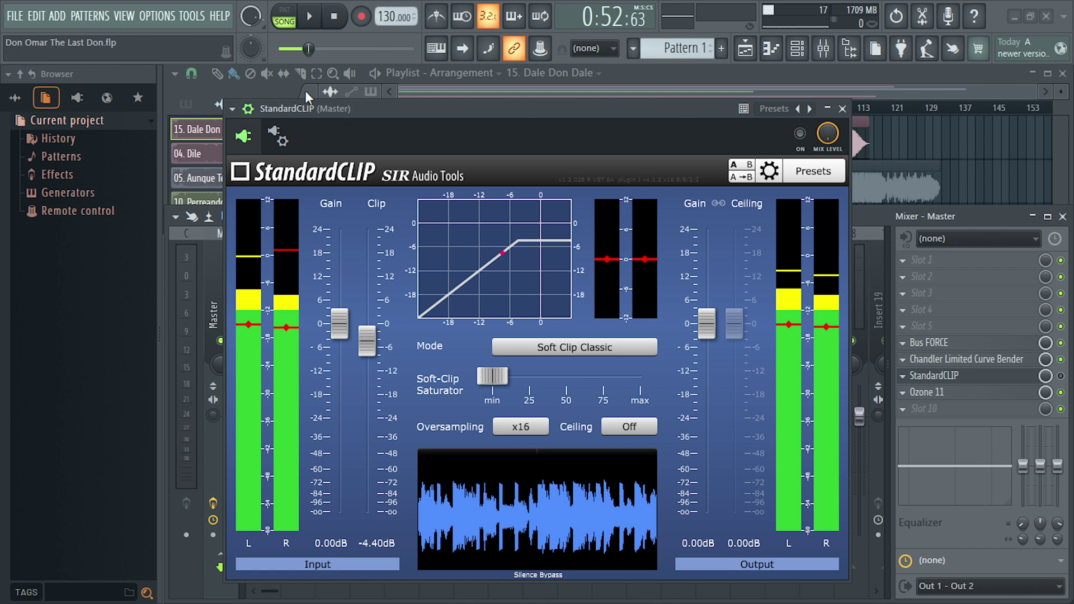
- Play the song, compare StandardCLIP on and off, and stop playback with the clipper enabled
key(space)
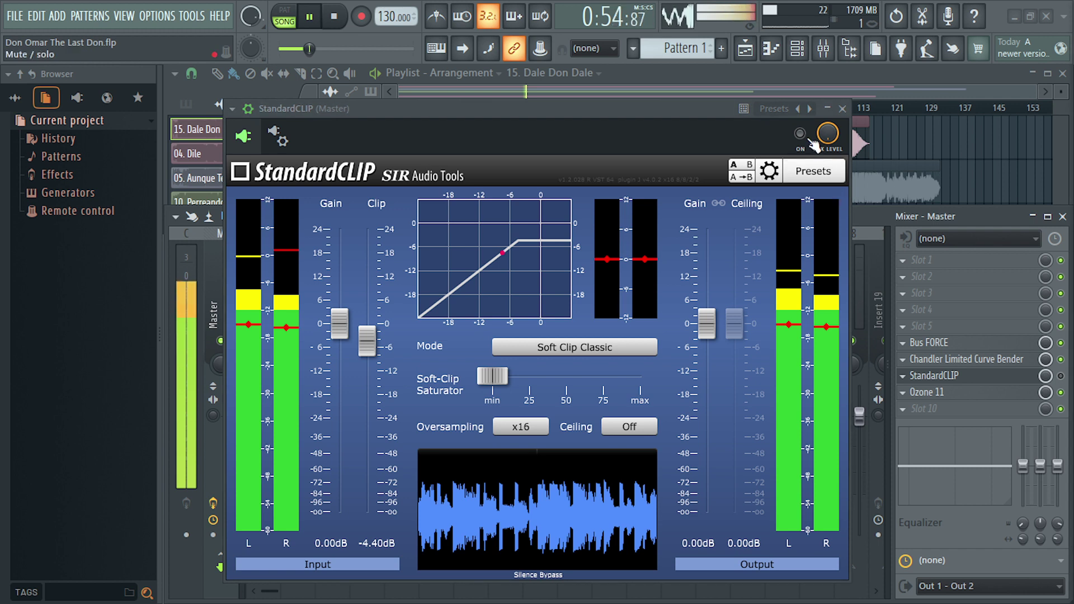
click(801, 134)
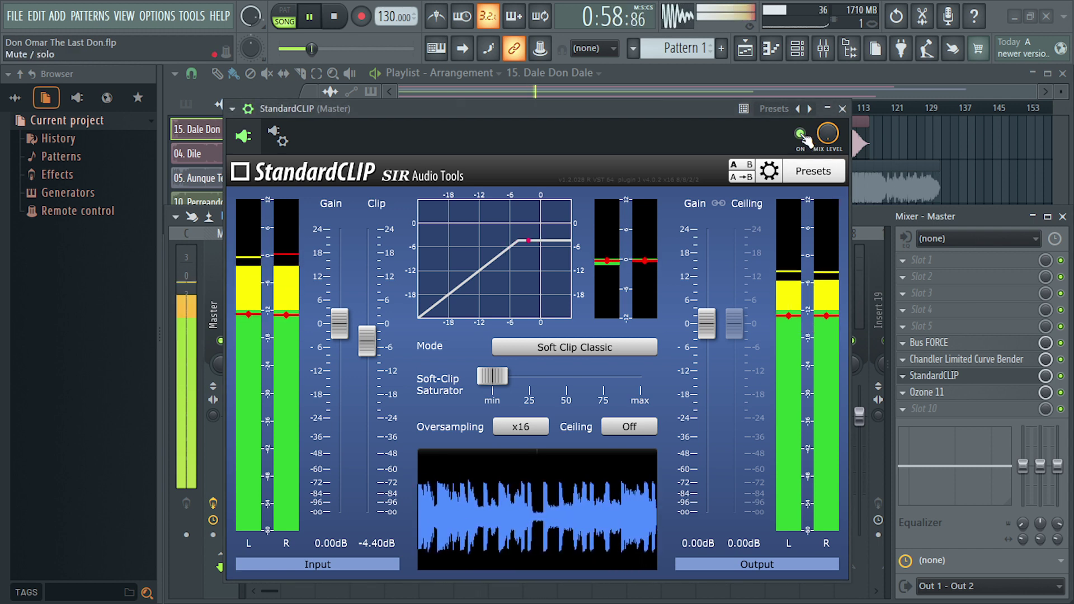
click(801, 135)
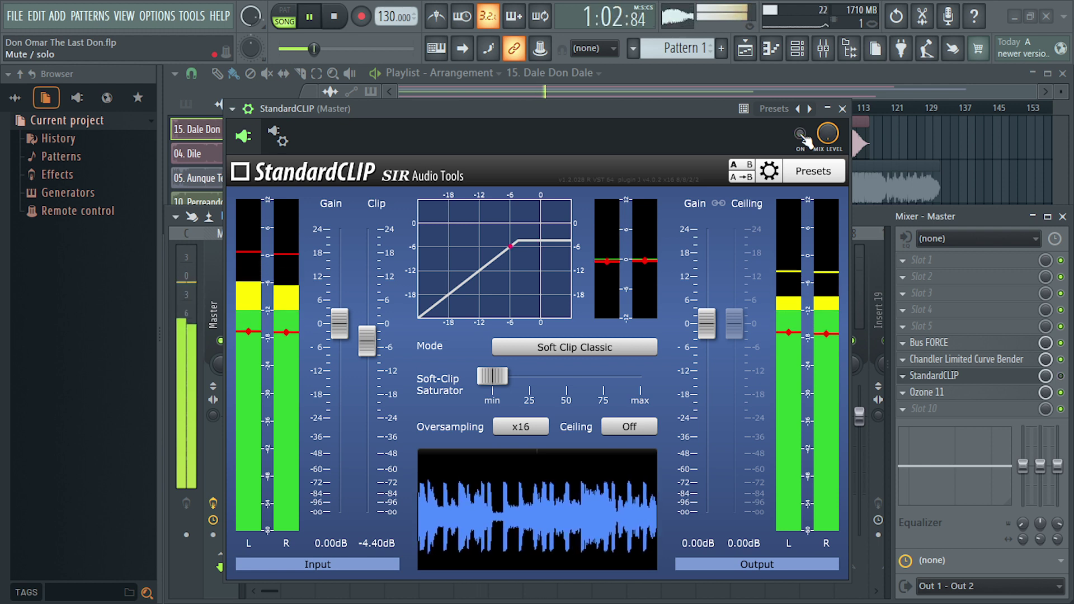
click(803, 136)
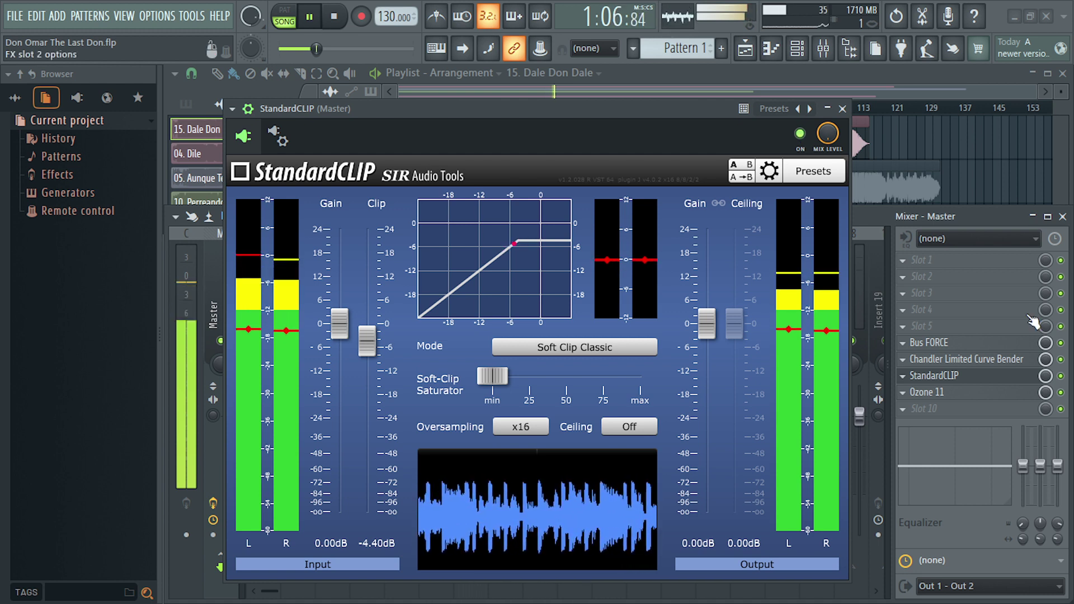
key(space)
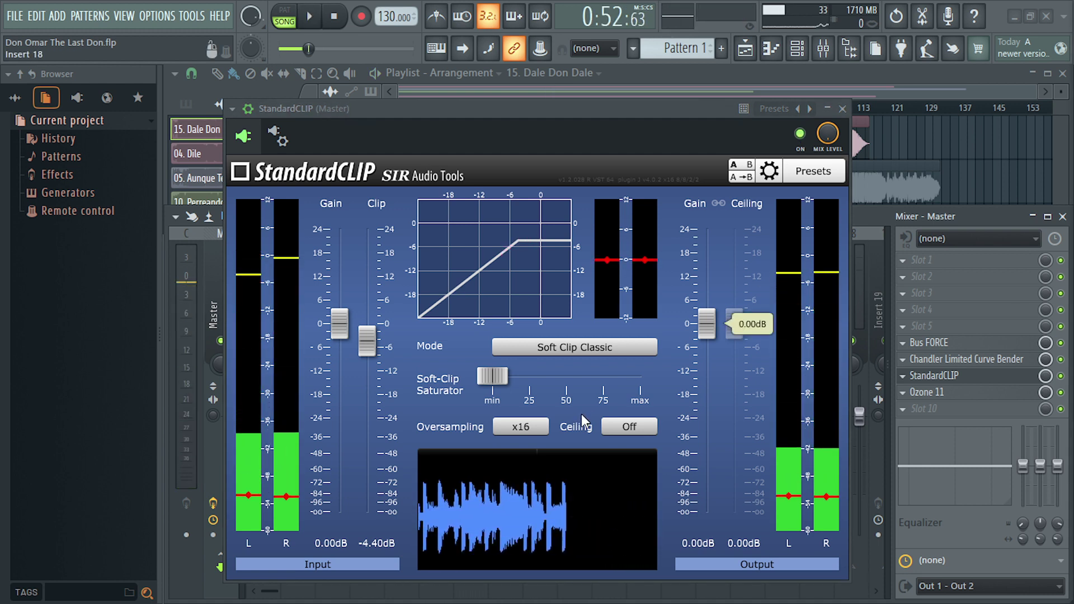
- Close StandardCLIP, open Ozone 11 from the Master effects chain, and view the Maximizer's IRC mode options without changing the mode
mouse_move(527, 386)
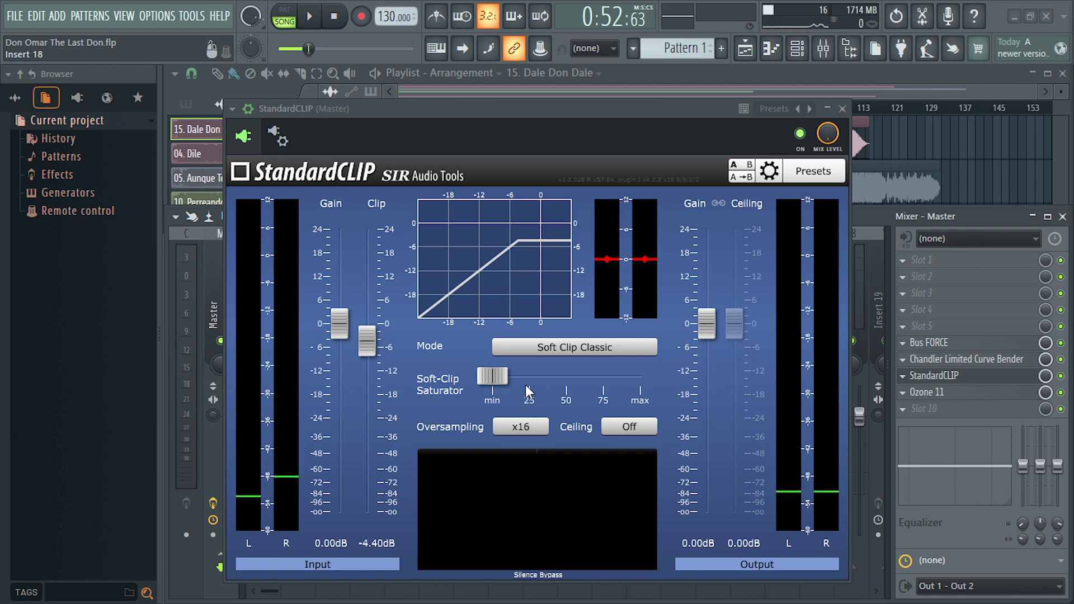
click(842, 108)
click(925, 392)
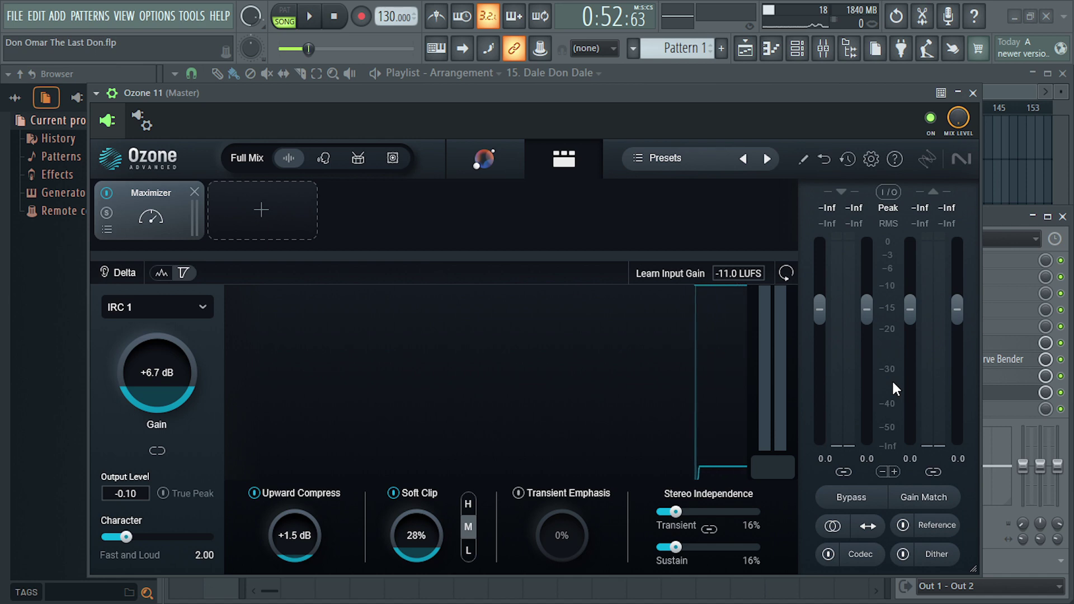
mouse_move(478, 94)
mouse_down()
mouse_move(512, 72)
mouse_move(482, 76)
mouse_up()
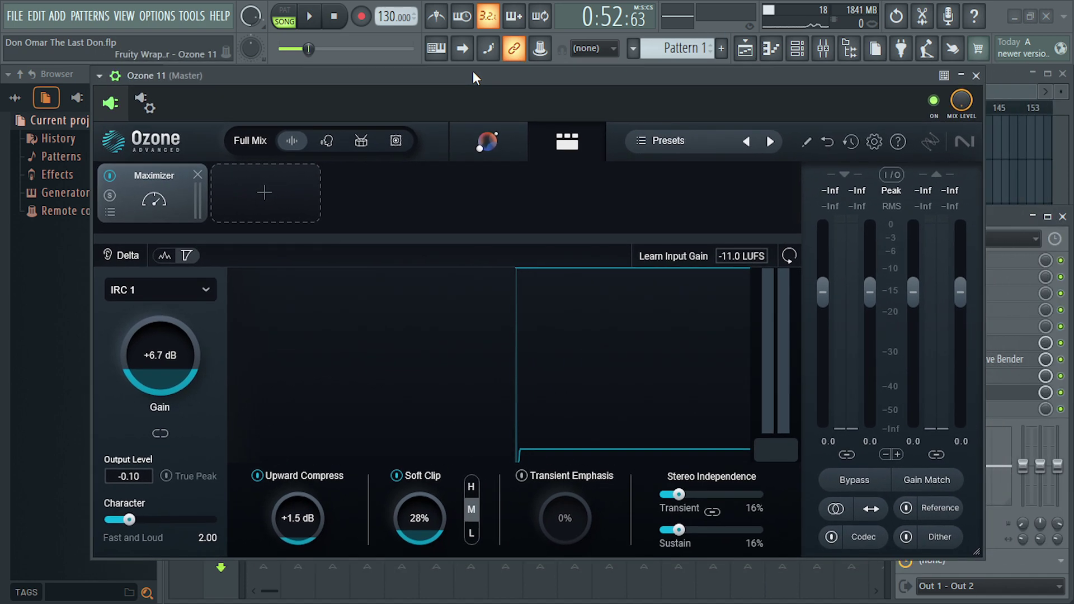
click(213, 290)
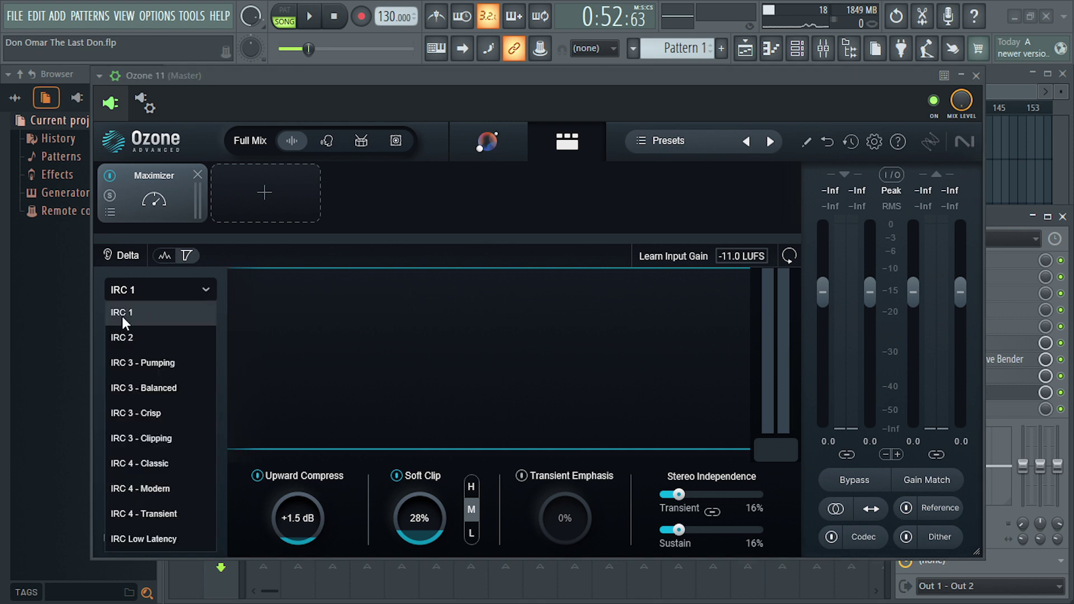
click(207, 289)
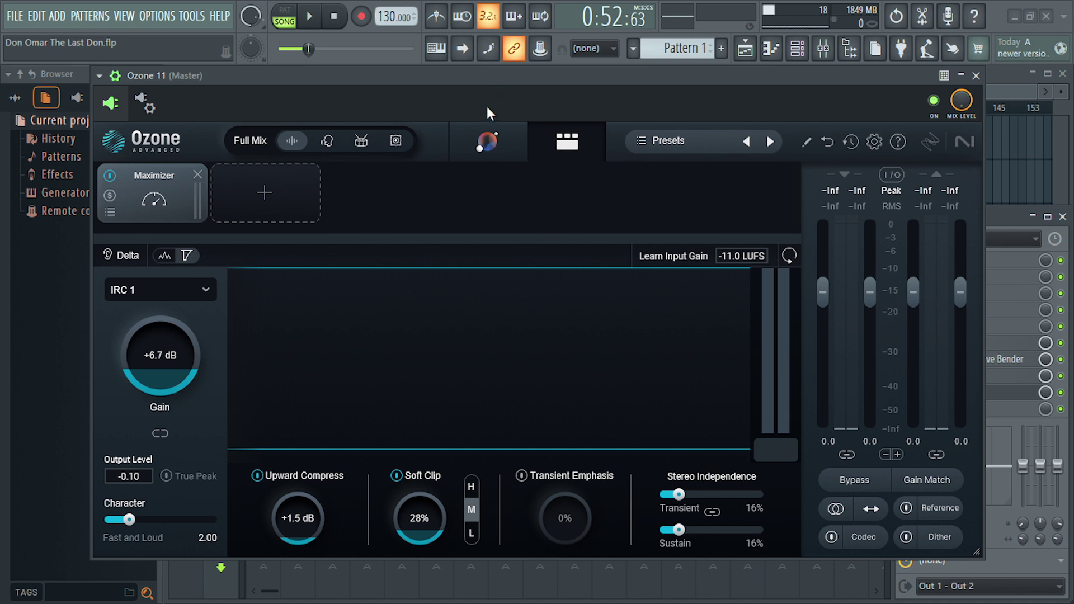
- Play the song to compare the Maximizer with Upward Compress and Soft Clip off and on, and Ozone 11 itself disabled and enabled
click(256, 475)
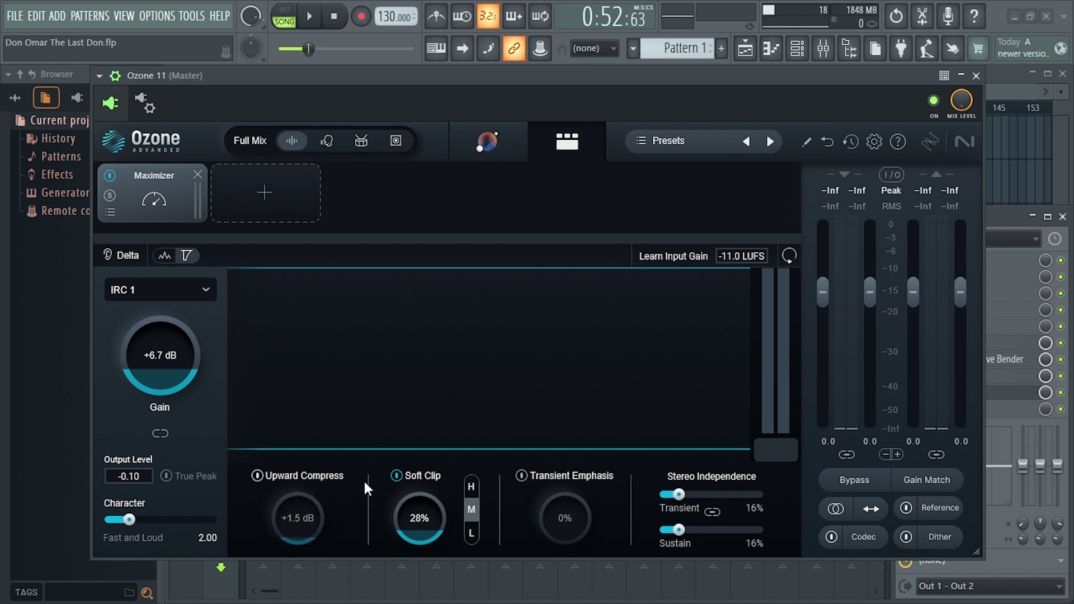
click(396, 476)
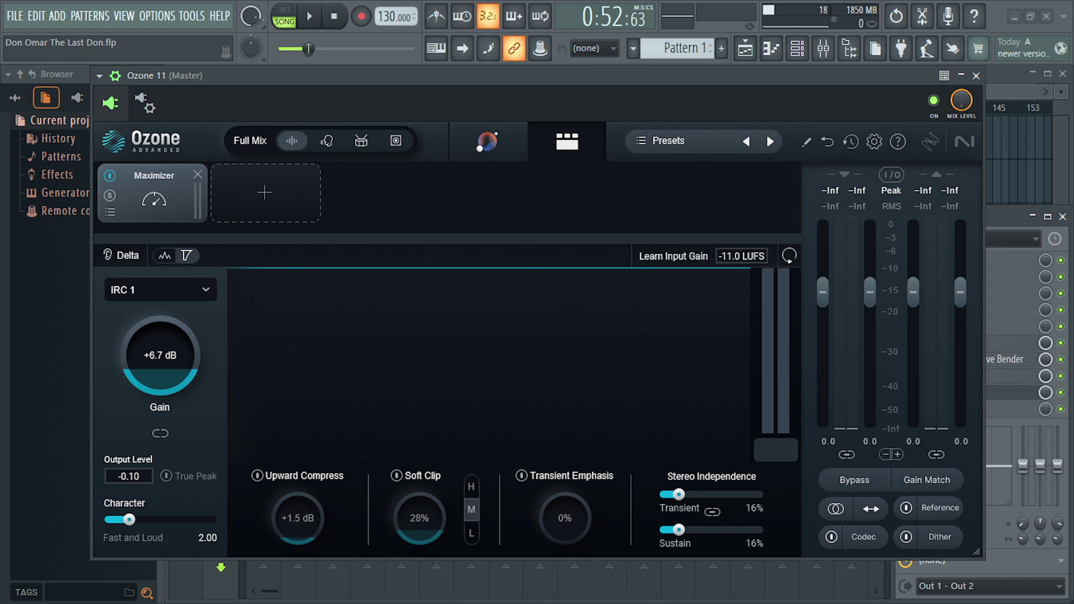
key(space)
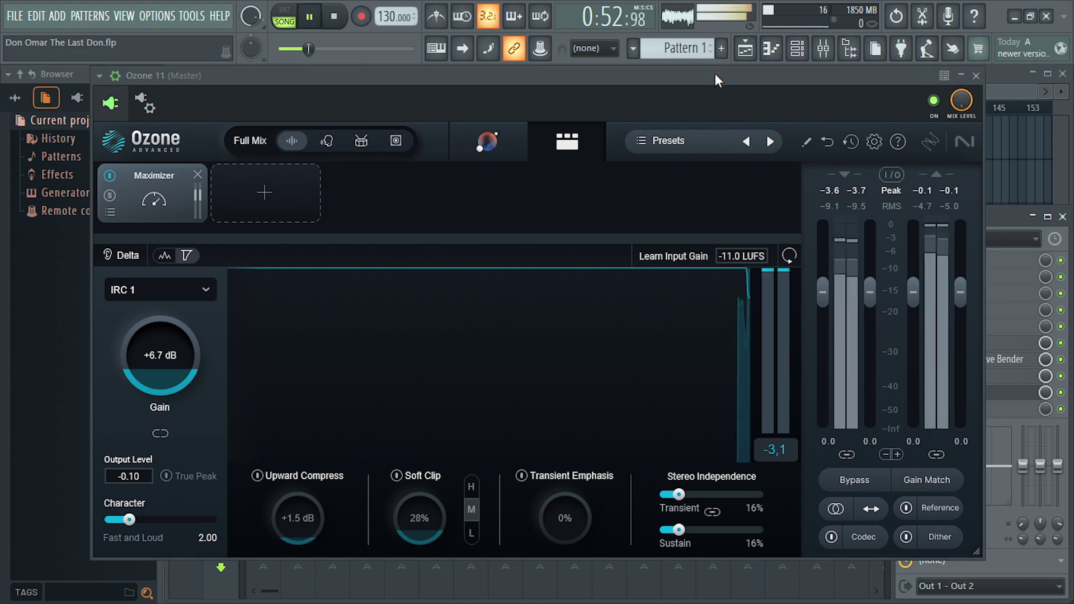
click(397, 476)
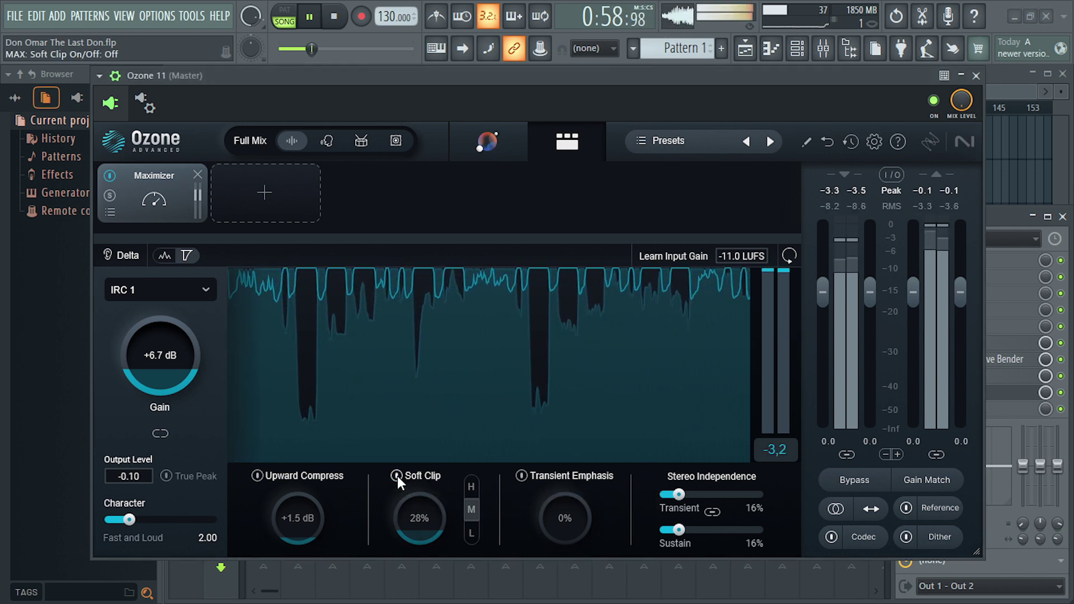
click(397, 476)
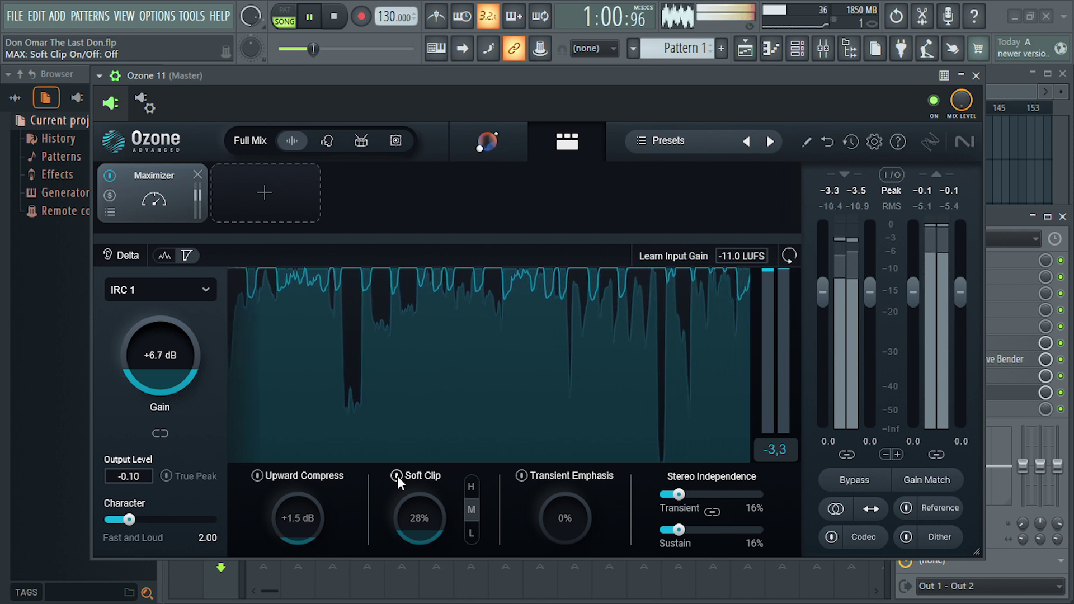
click(256, 474)
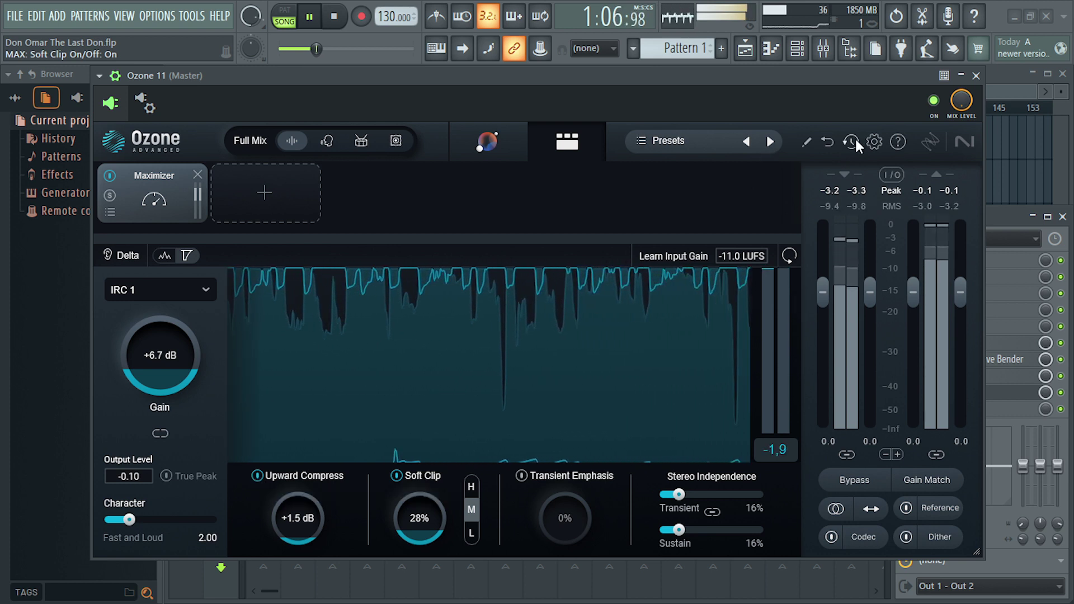
click(933, 101)
click(933, 101)
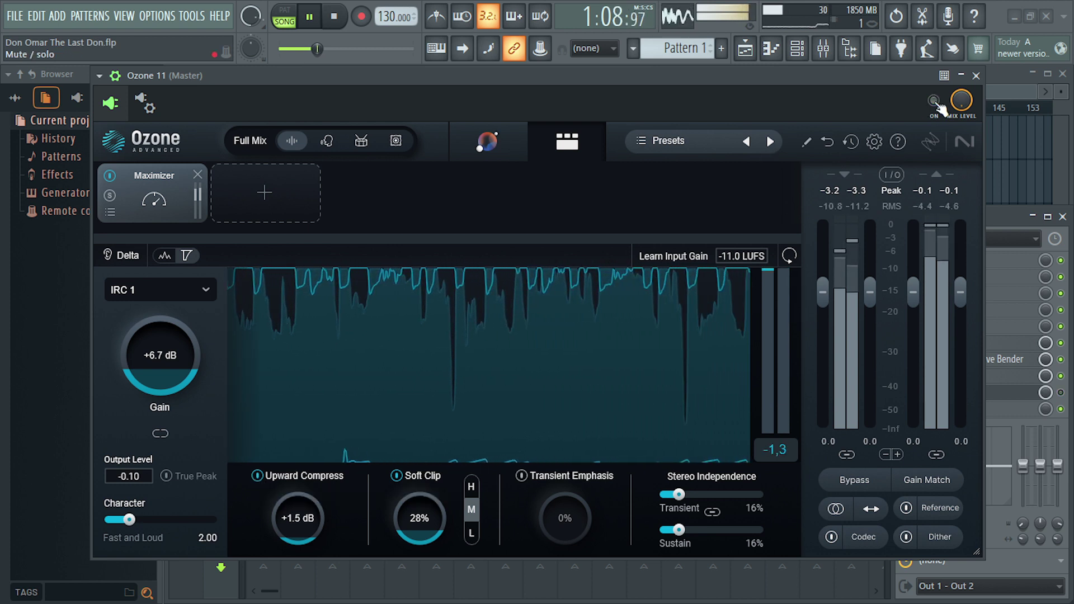
- Show the 15. Dale Don Dale.flac reference, select its first B section, and listen to it
click(922, 508)
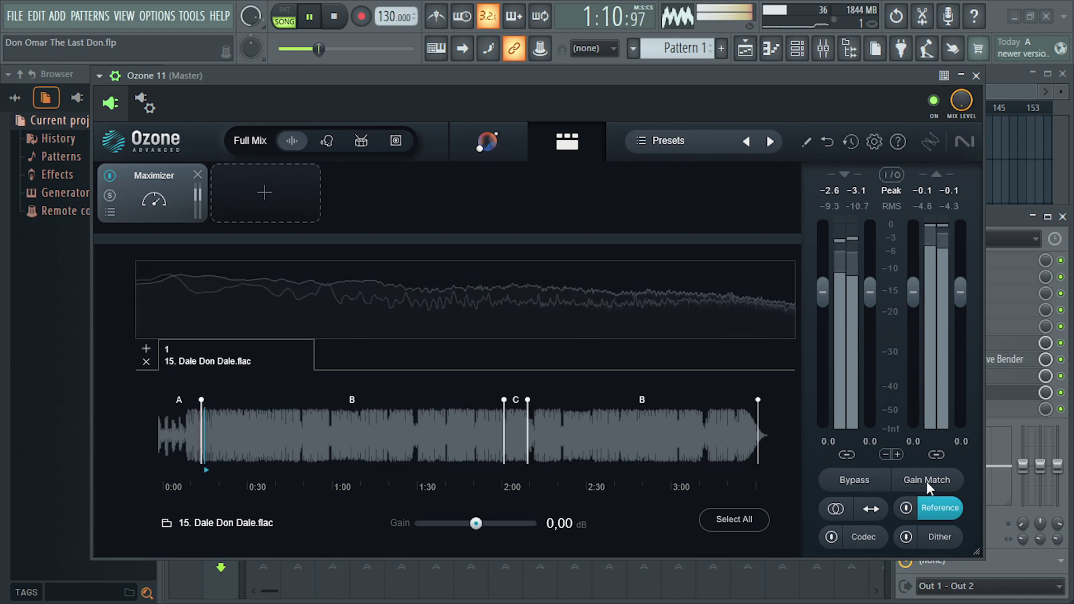
click(758, 518)
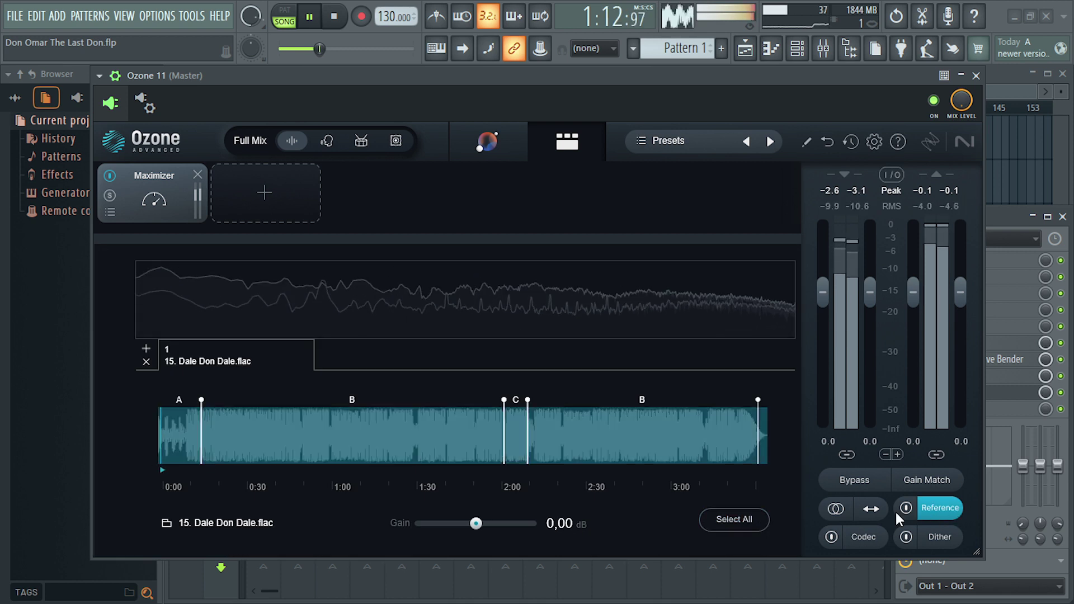
click(377, 447)
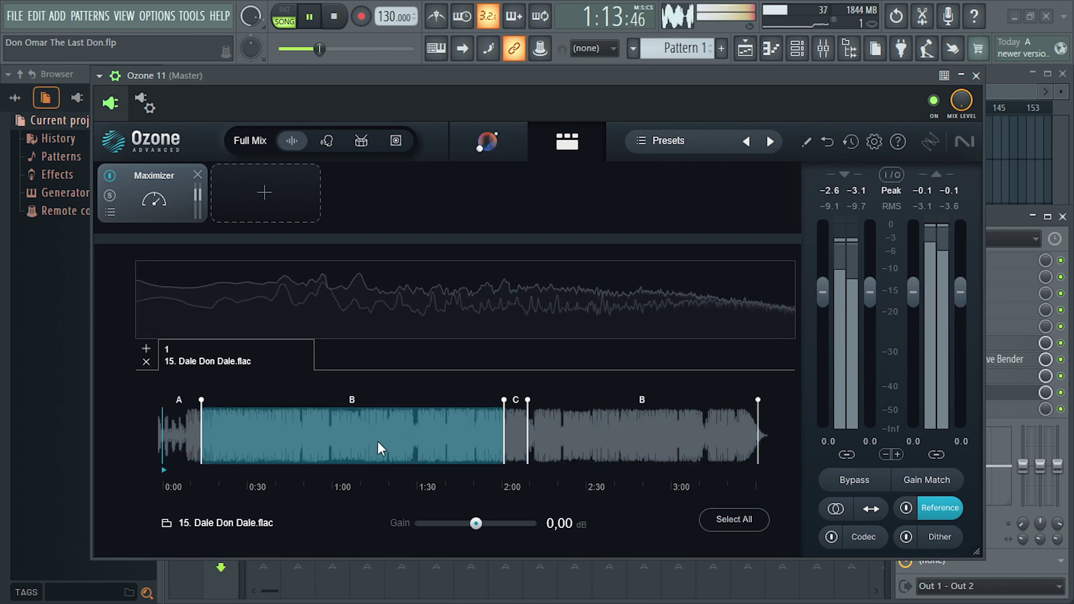
click(905, 507)
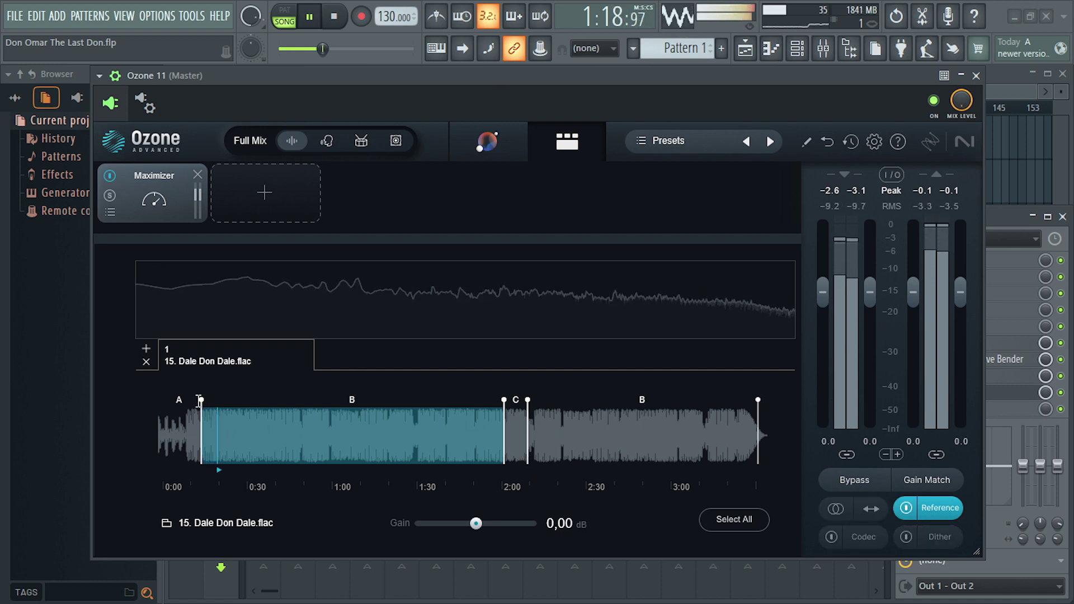
- Create a new loop inside the reference's first B section and shift its start marker earlier
right_click(283, 420)
click(302, 428)
click(293, 432)
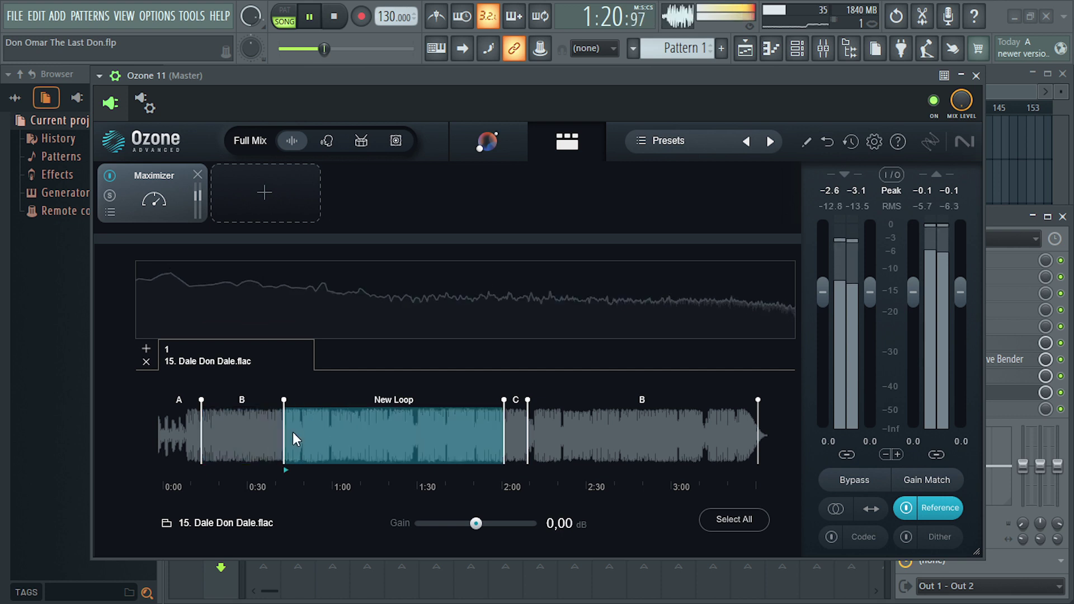
drag(285, 399, 260, 400)
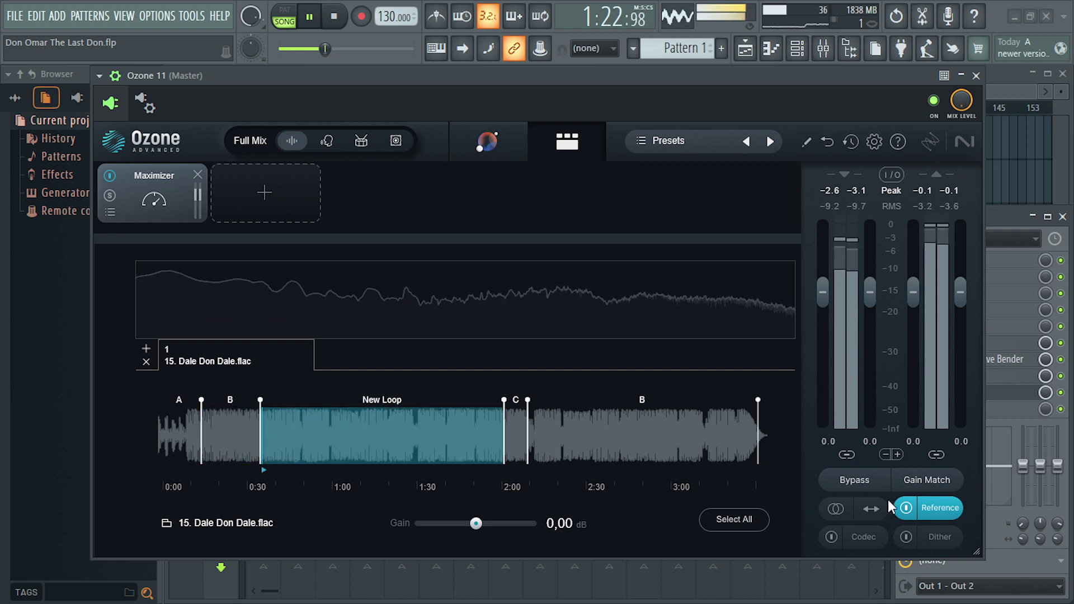
- Compare the mix with the reference track, auditioning section C and the new loop
click(905, 509)
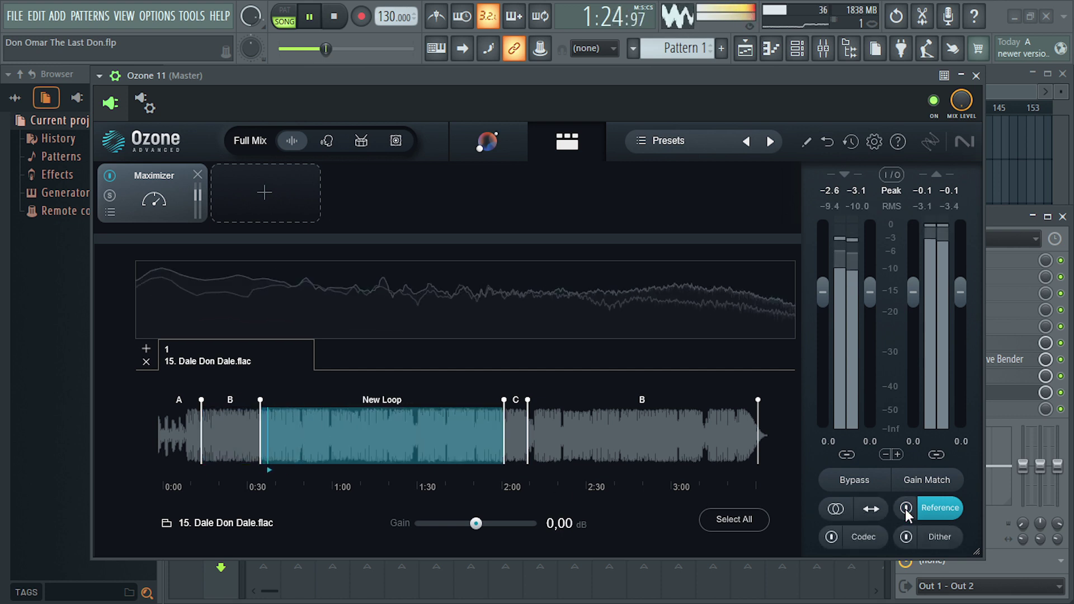
click(514, 439)
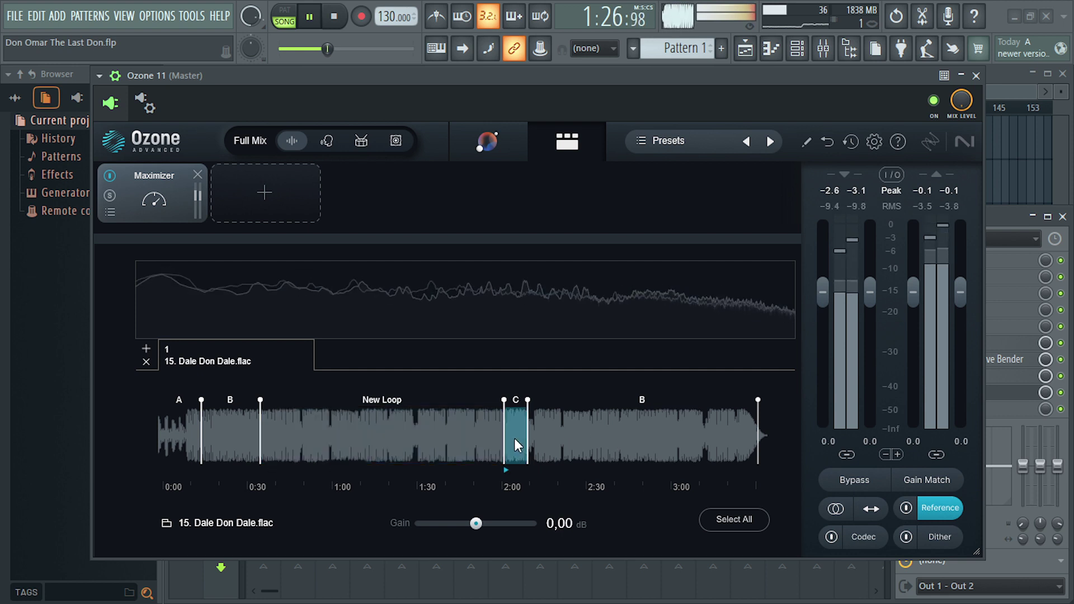
click(906, 507)
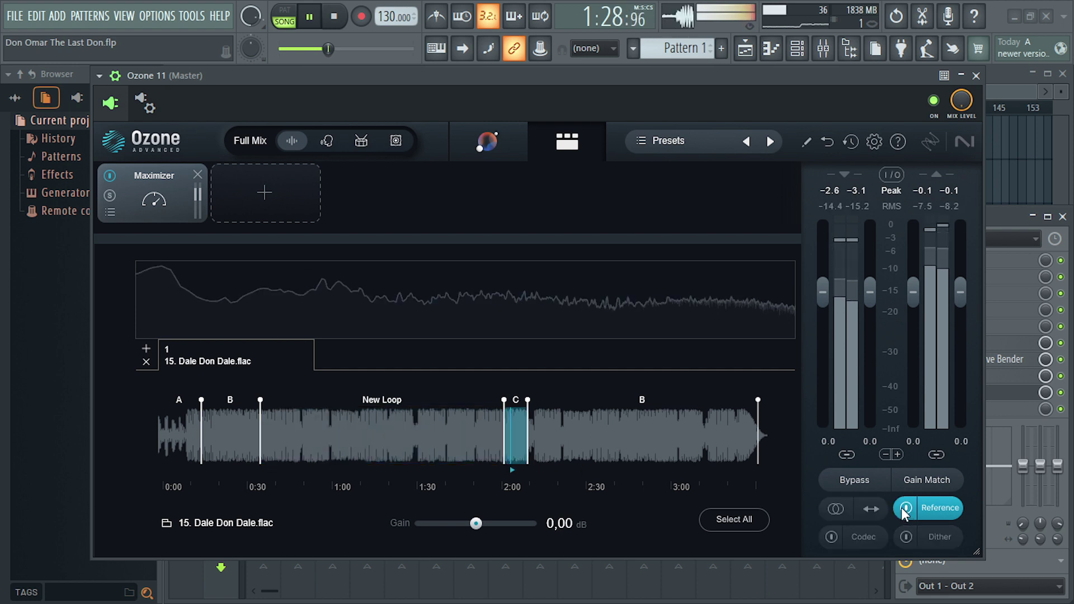
click(364, 441)
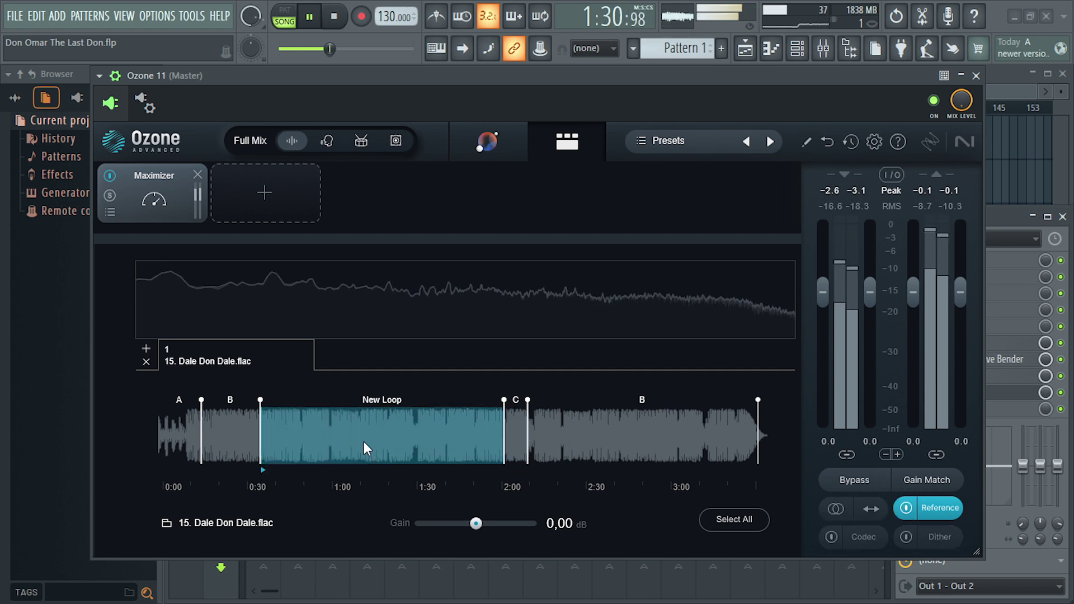
- Leave the reference view, stop playback, and close Ozone 11
click(922, 508)
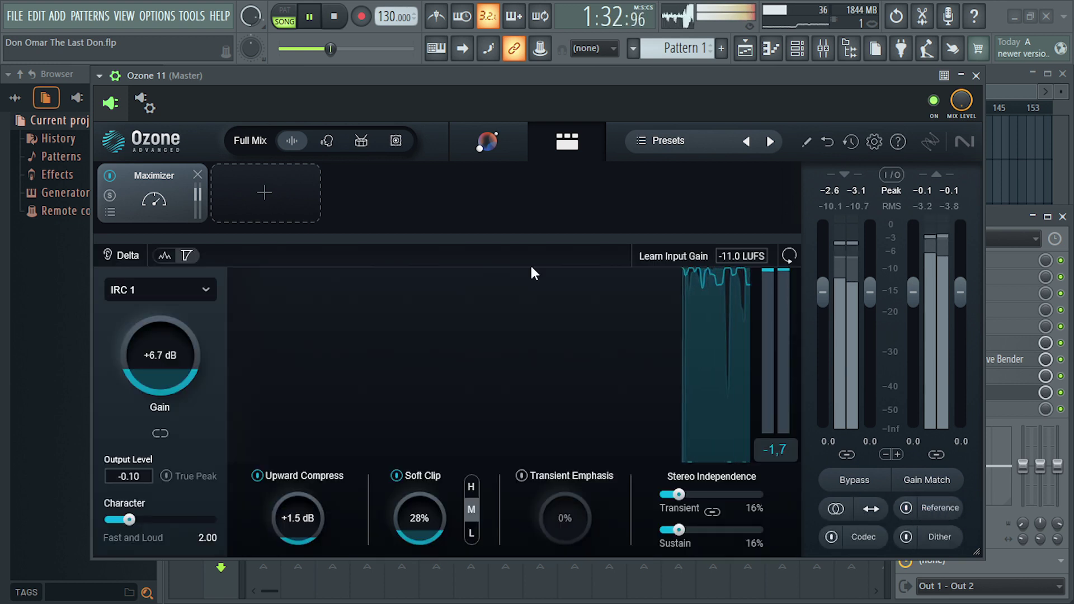
key(space)
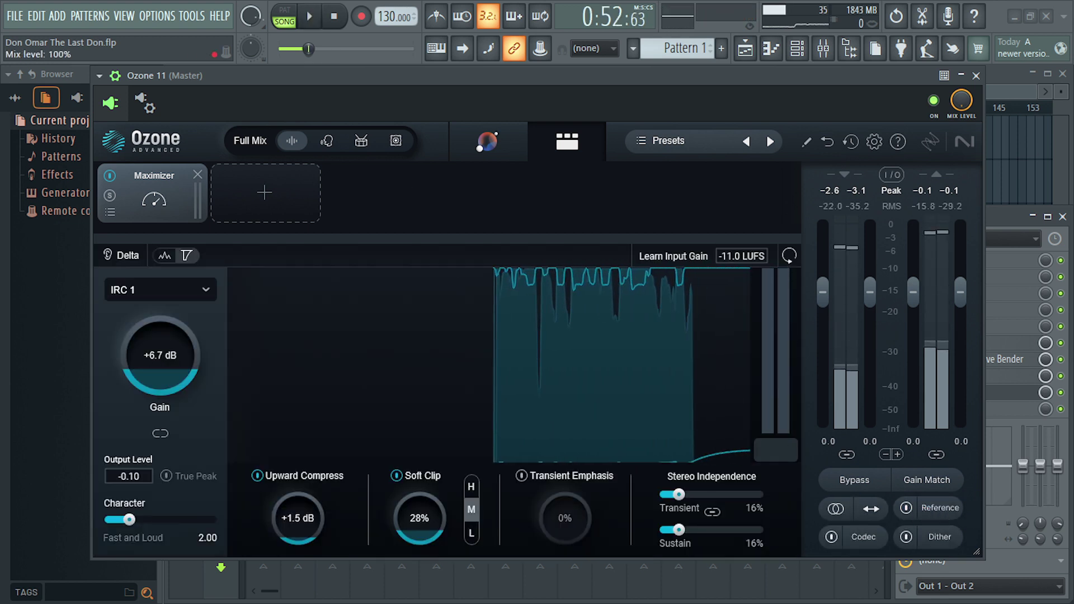
click(976, 75)
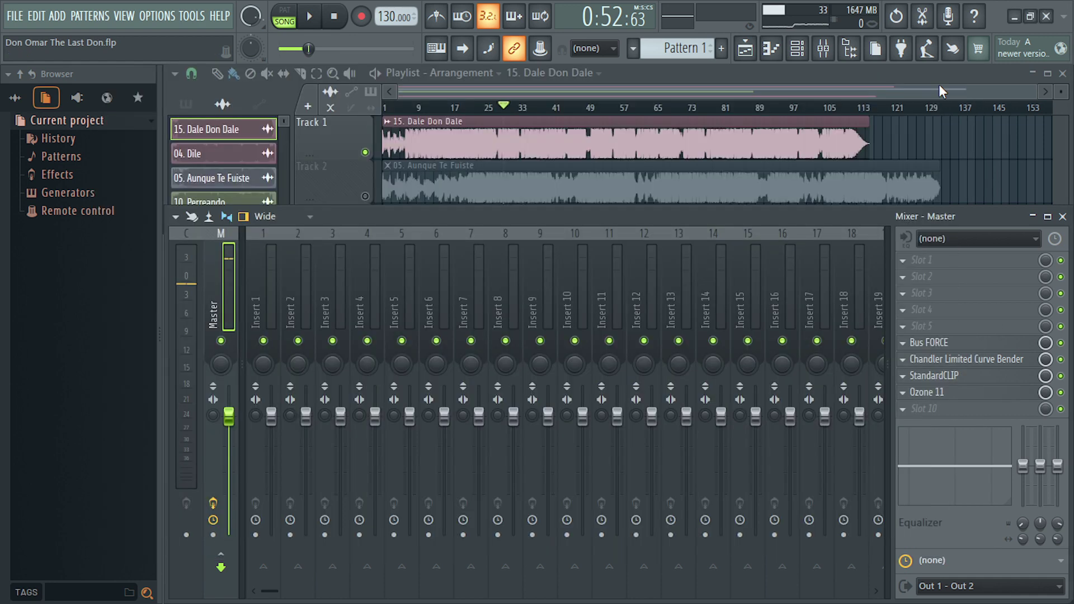
- Move the 04. Dile track up in the playlist, directly below 15. Dale Don Dale
click(535, 92)
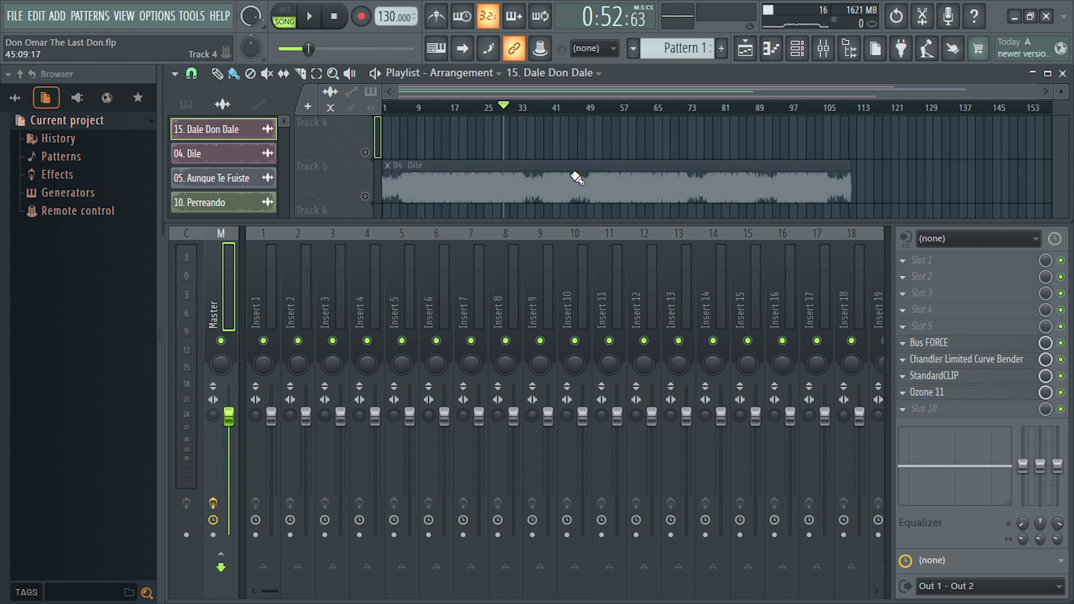
scroll(607, 162, down, 3)
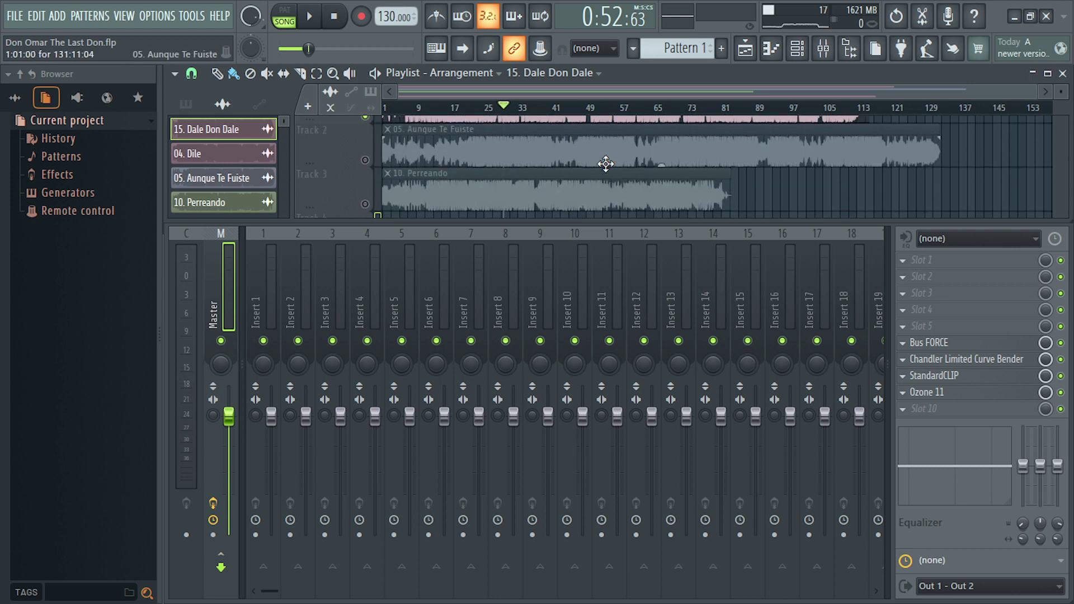
scroll(411, 176, up, 3)
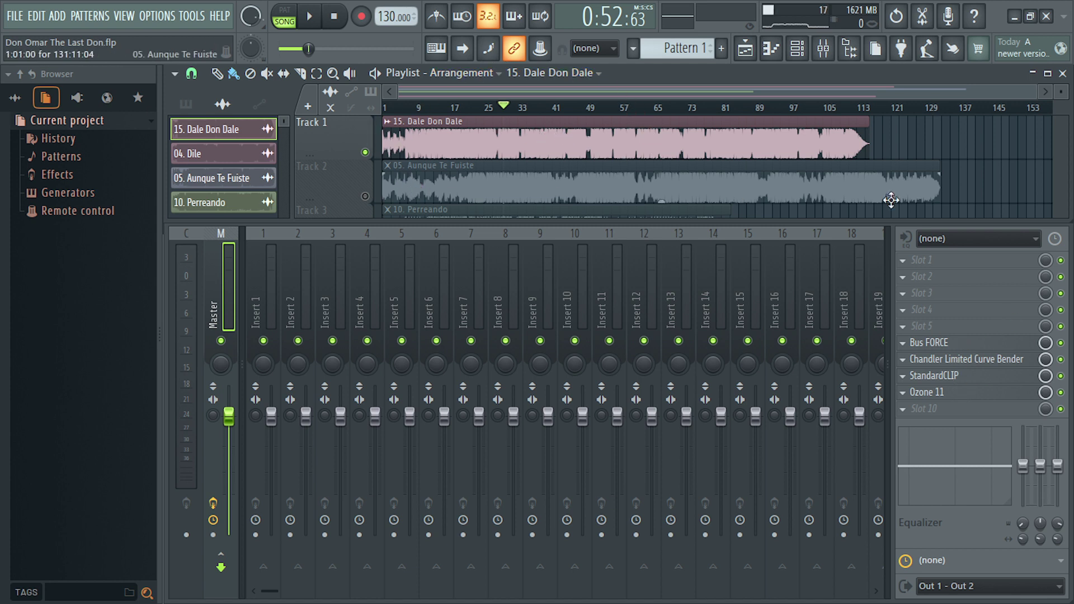
scroll(847, 216, down, 1)
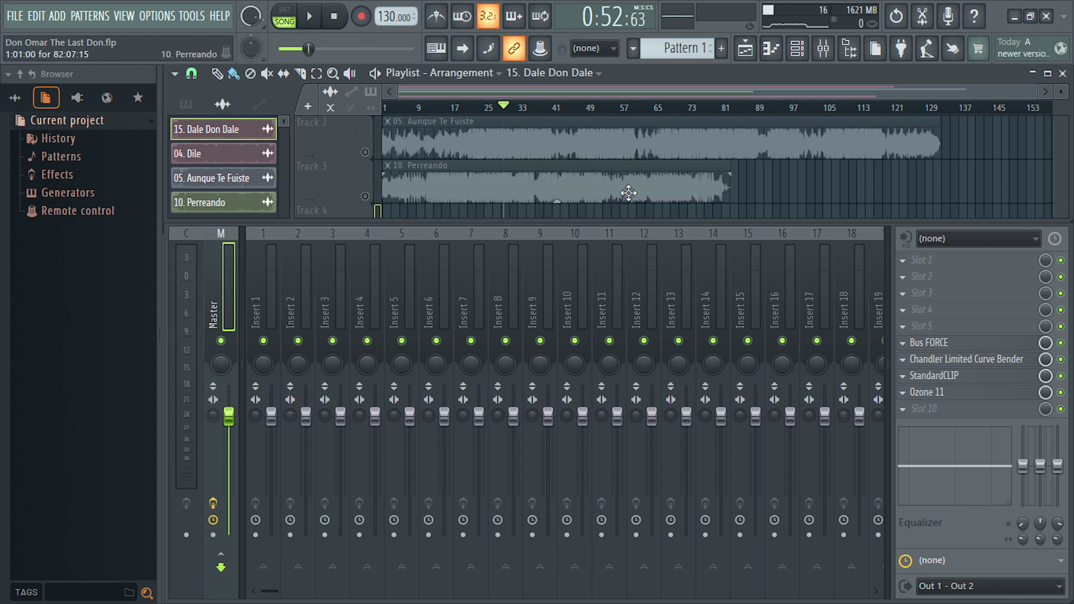
scroll(621, 191, up, 1)
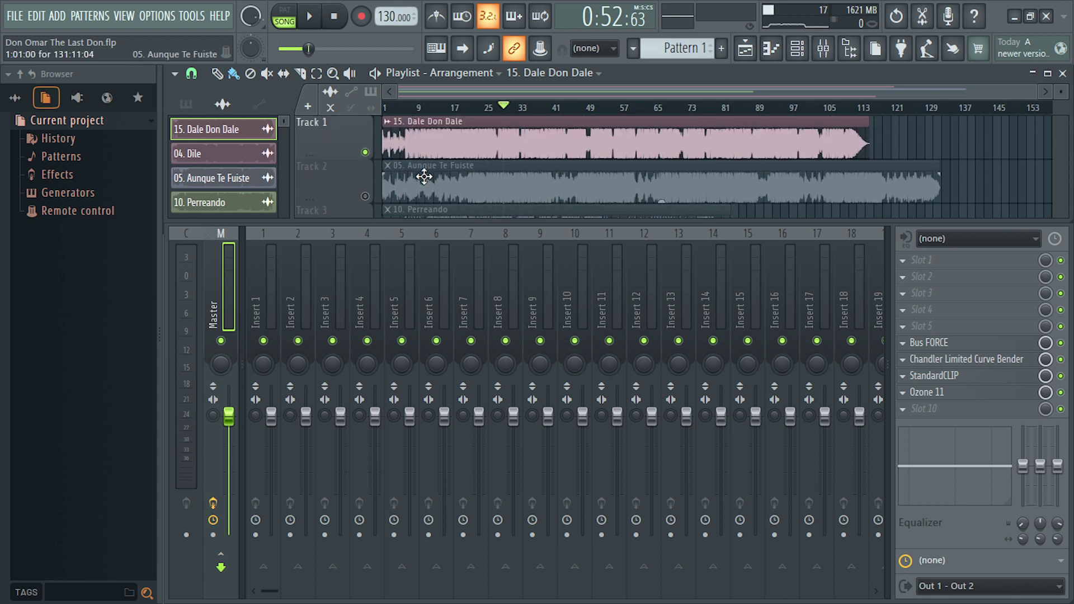
scroll(484, 185, down, 1)
scroll(485, 185, down, 2)
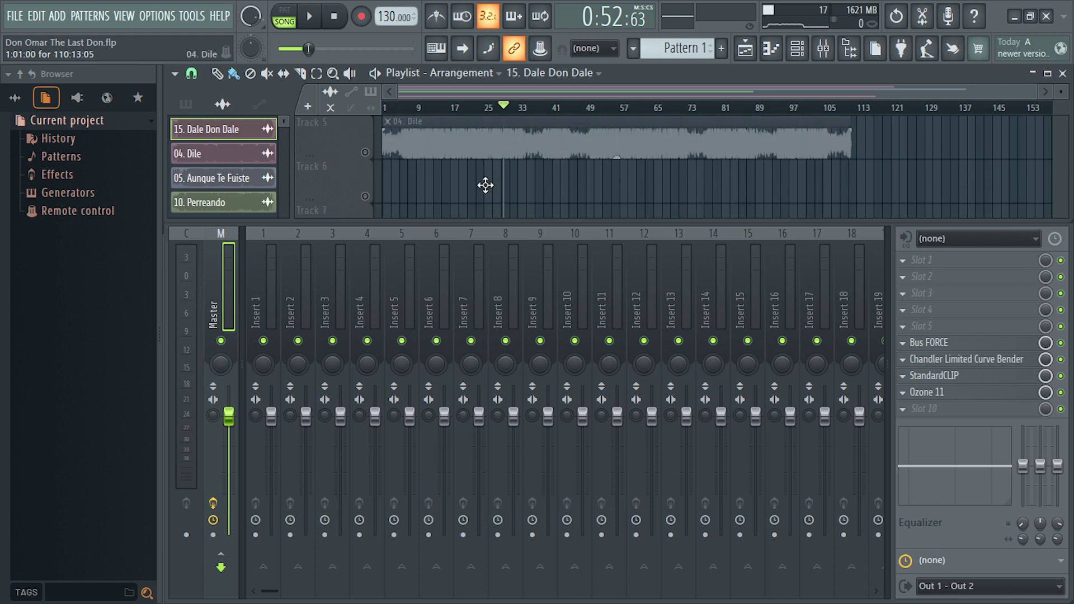
scroll(341, 181, up, 3)
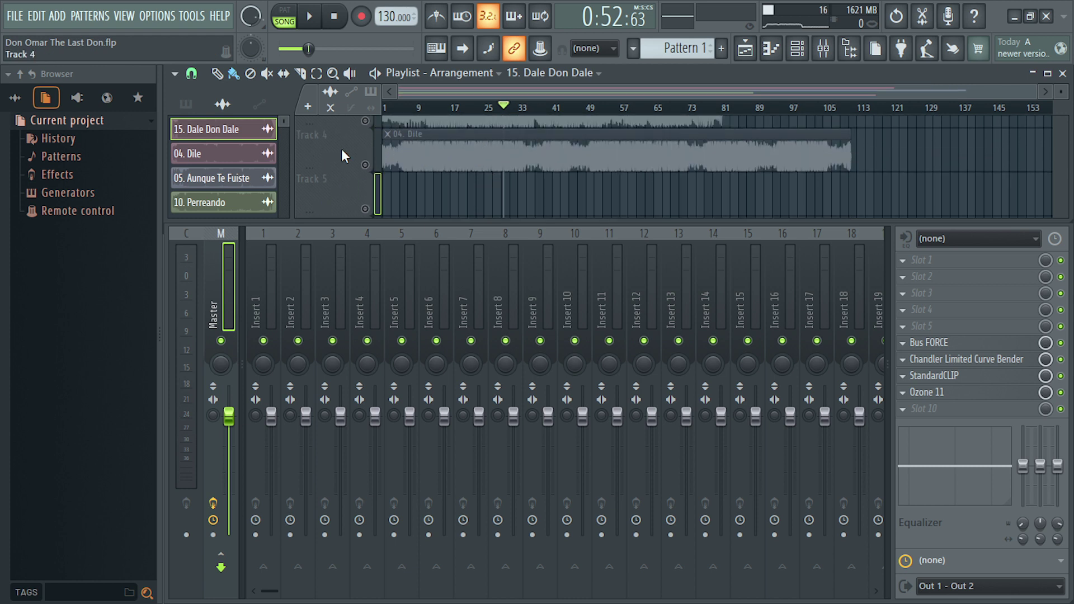
scroll(341, 136, down, 1)
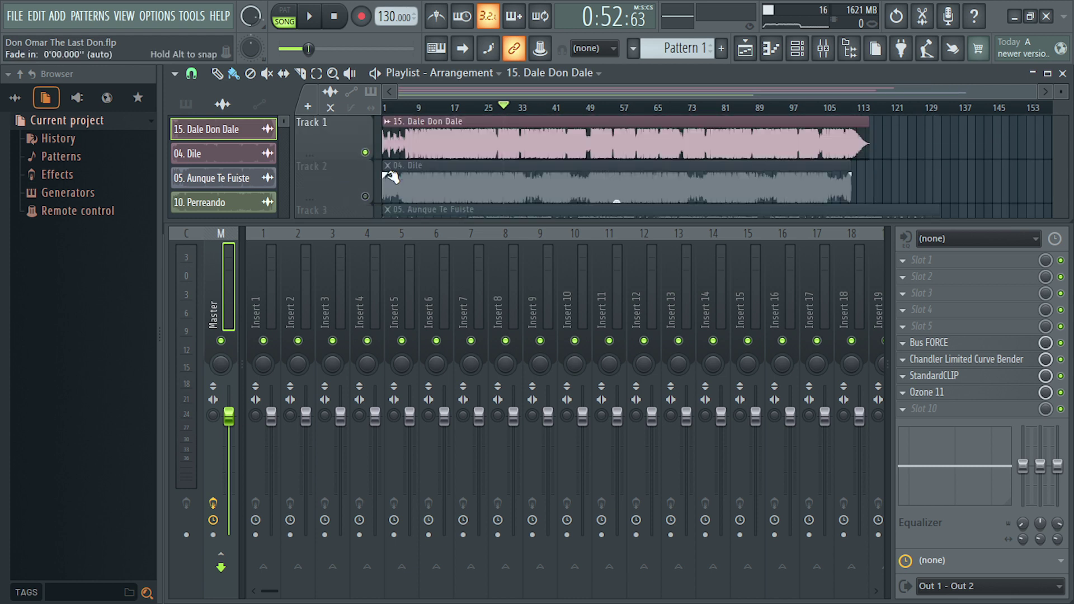
- Solo the 04. Dile track and play it from the start of the song
right_click(366, 196)
click(386, 107)
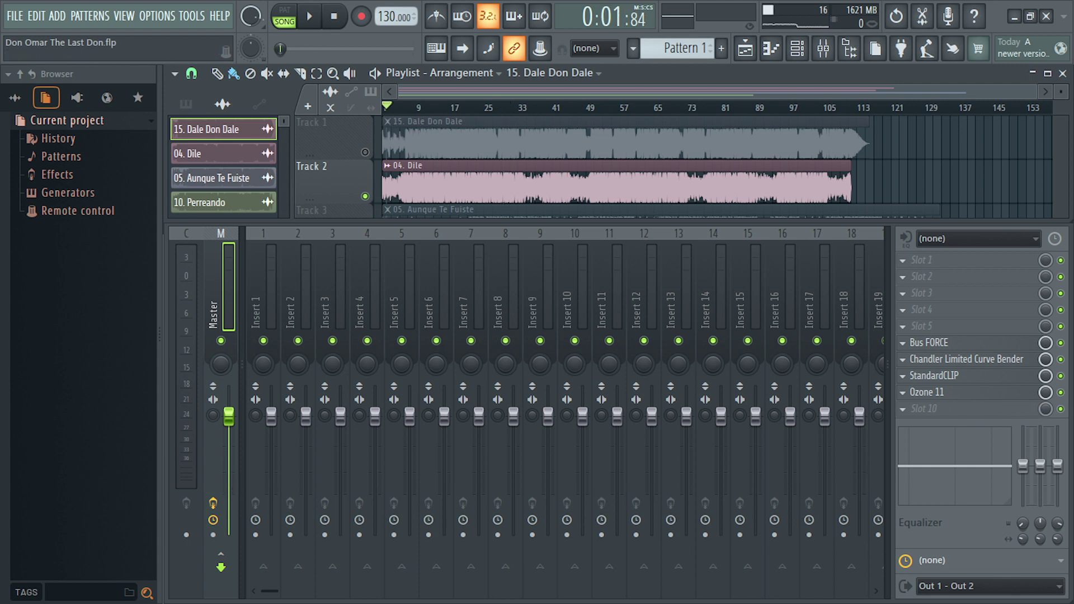
click(311, 17)
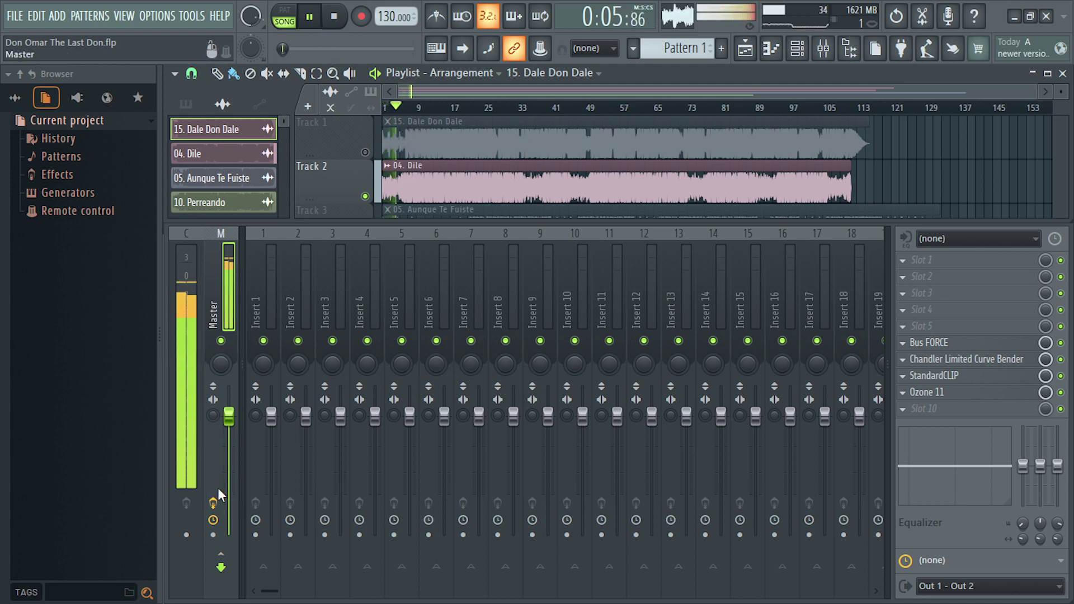
- Compare the playing 04. Dile song with the Master effects chain switched off and on several times
click(213, 502)
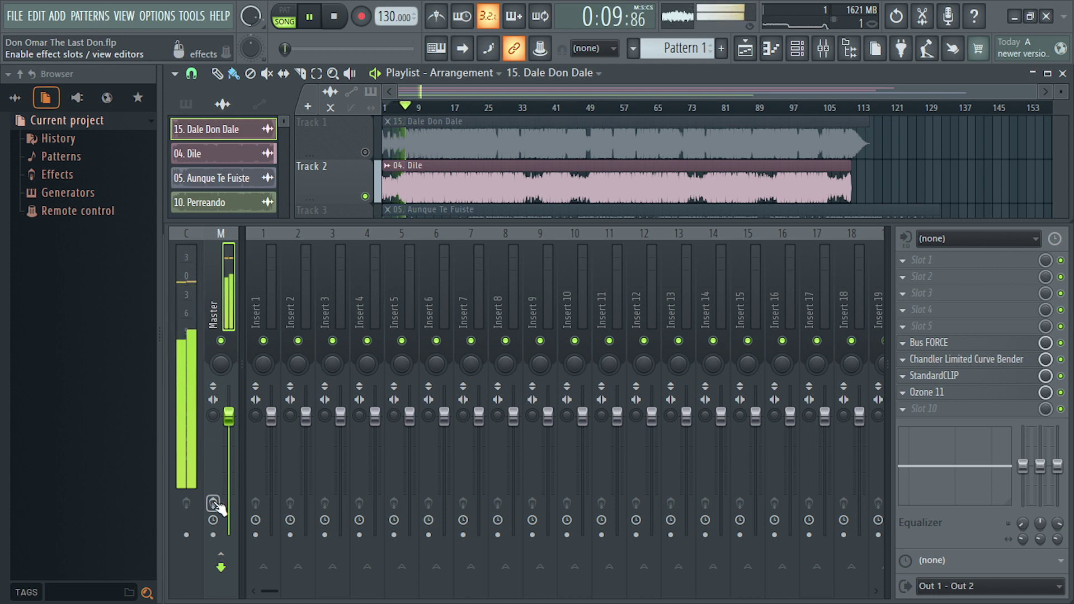
click(213, 503)
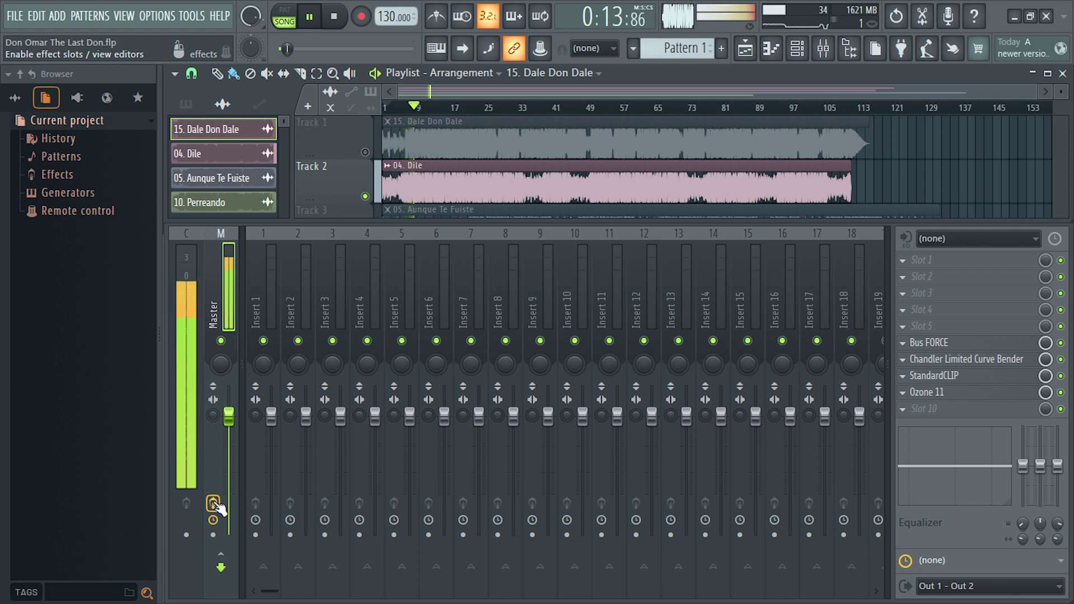
click(213, 502)
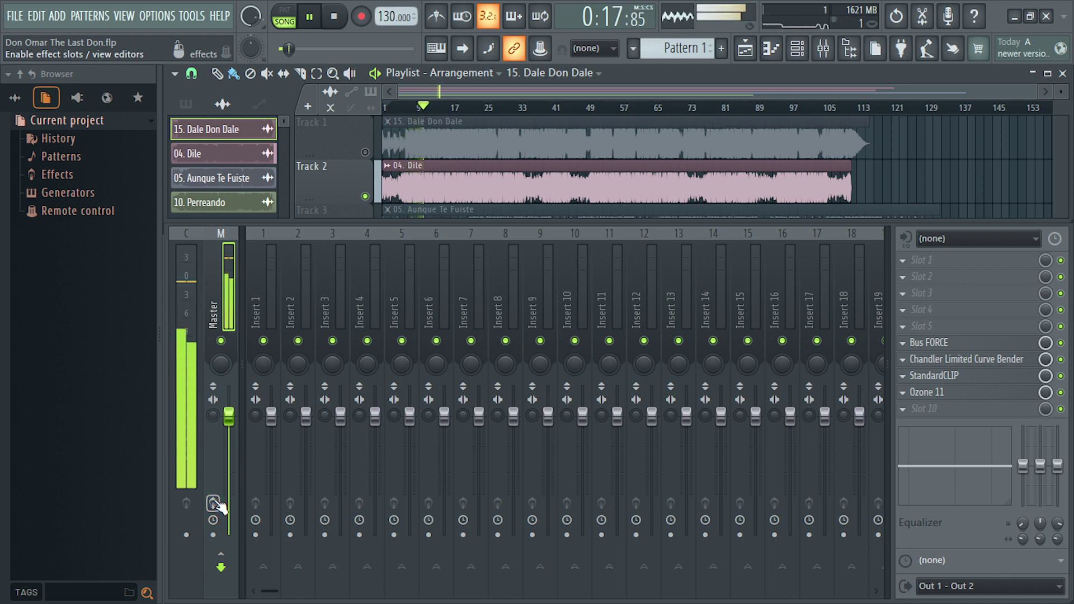
click(214, 503)
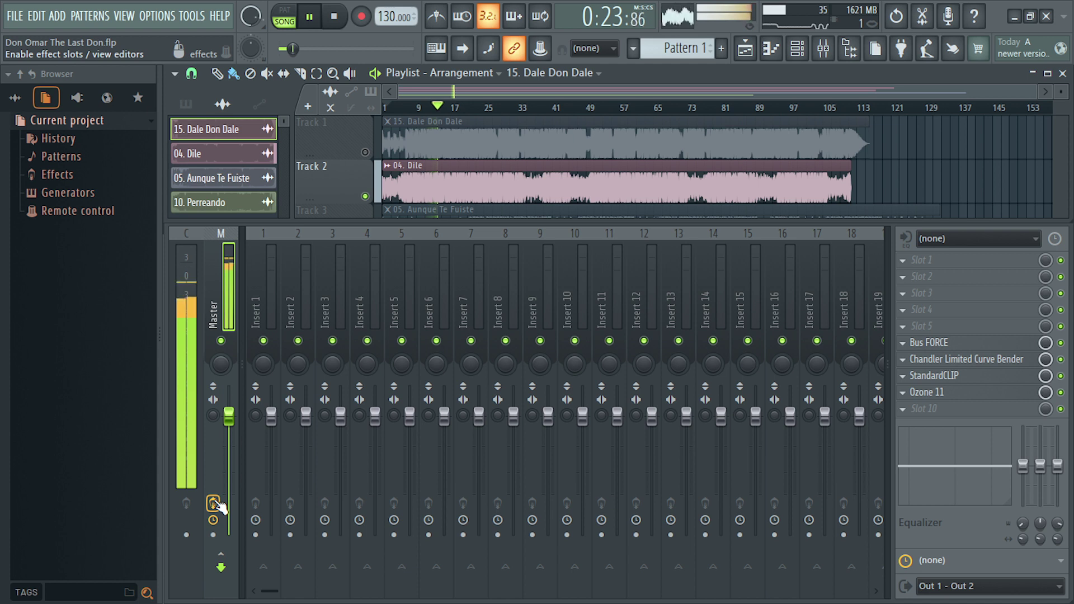
click(214, 503)
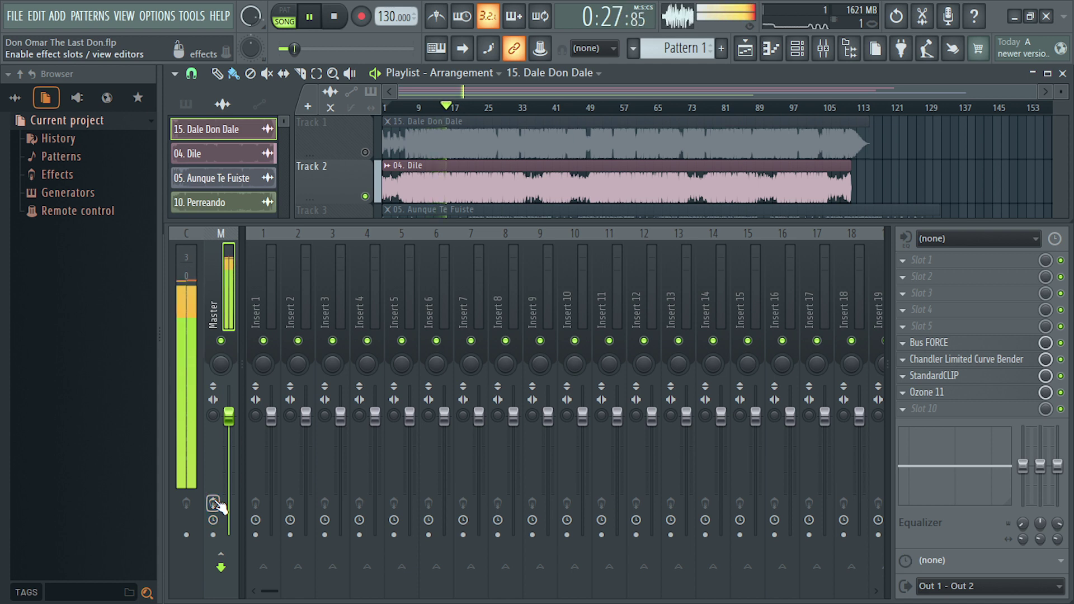
click(214, 503)
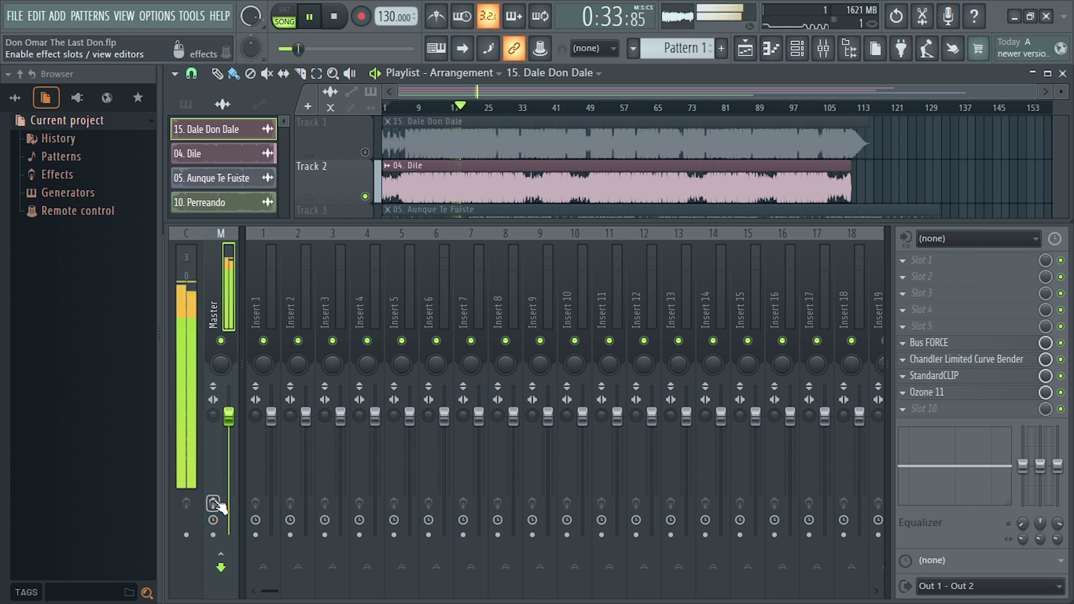
- Solo the 05. Aunque Te Fuiste track and compare it with the Master effects bypassed and enabled
scroll(494, 183, down, 1)
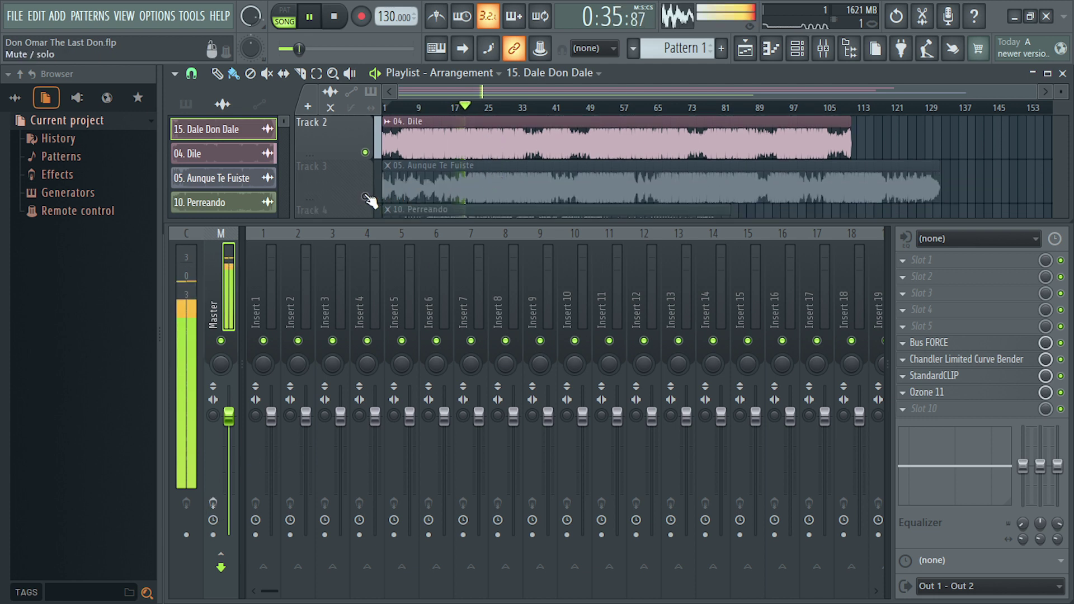
right_click(365, 197)
click(217, 504)
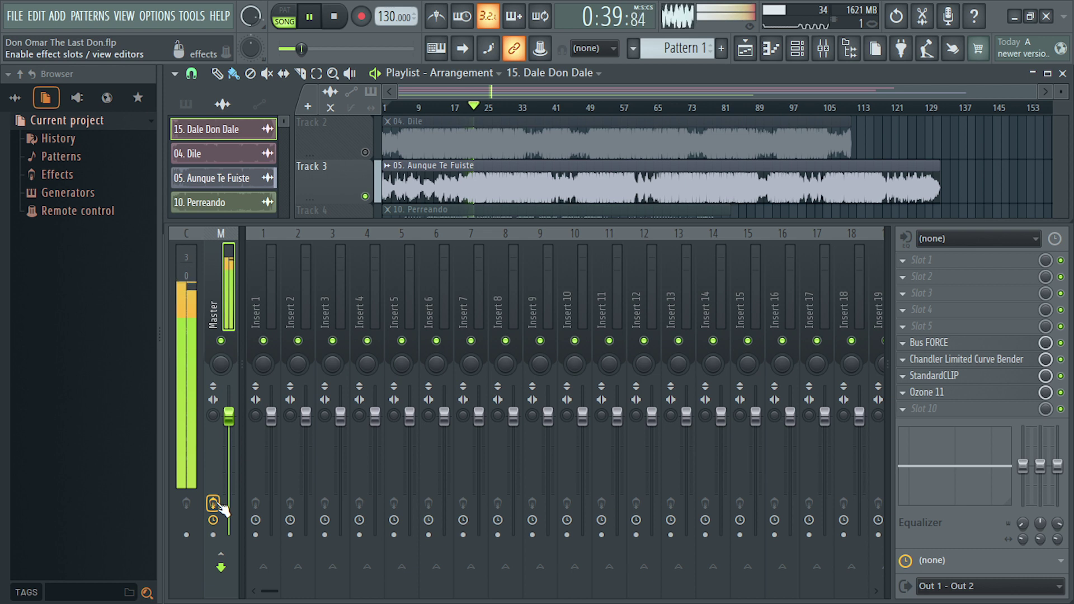
click(217, 504)
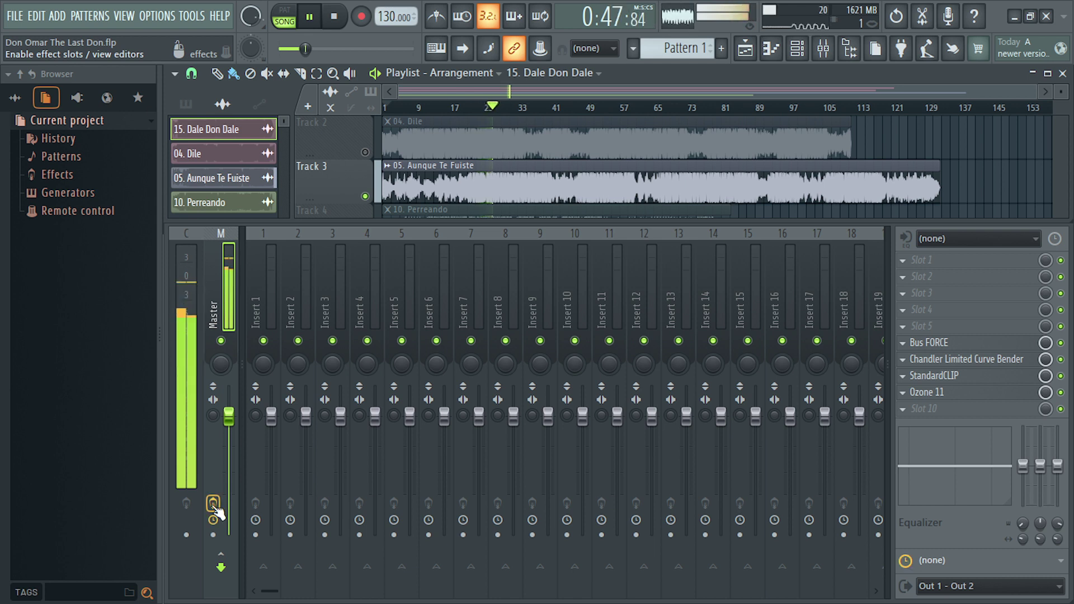
scroll(652, 167, down, 1)
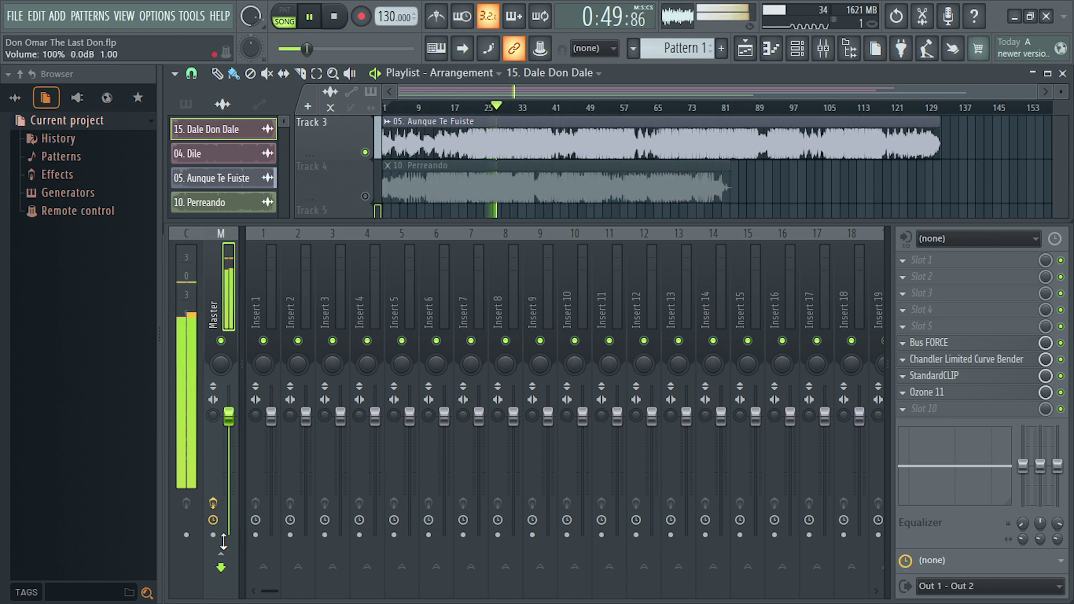
click(215, 507)
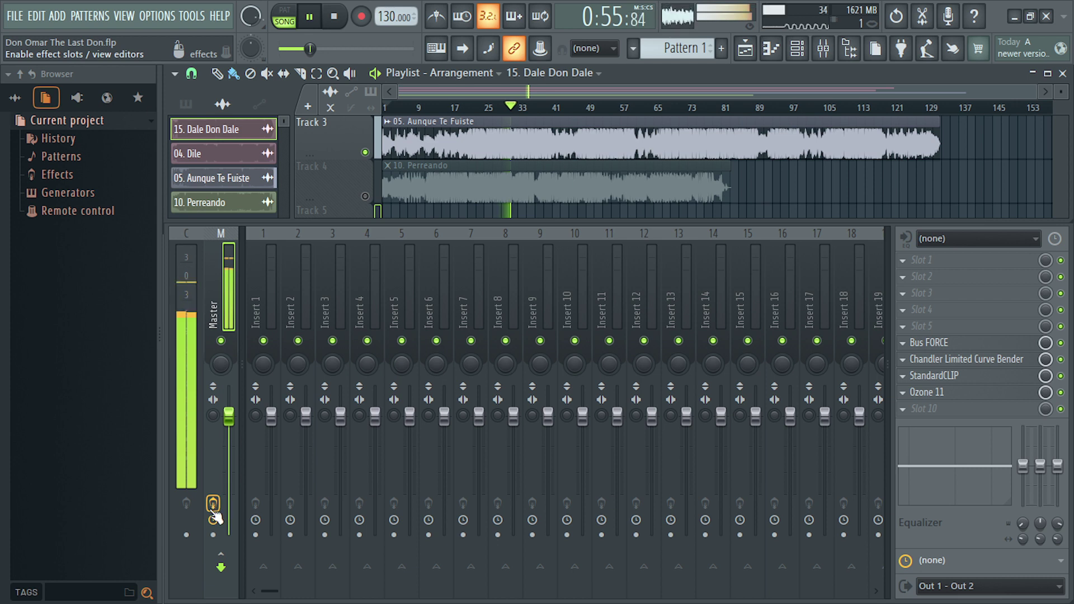
- Solo the 10. Perreando track, audition it from about bars 14 and 22 with Master effects on and off, and stop playback
right_click(365, 197)
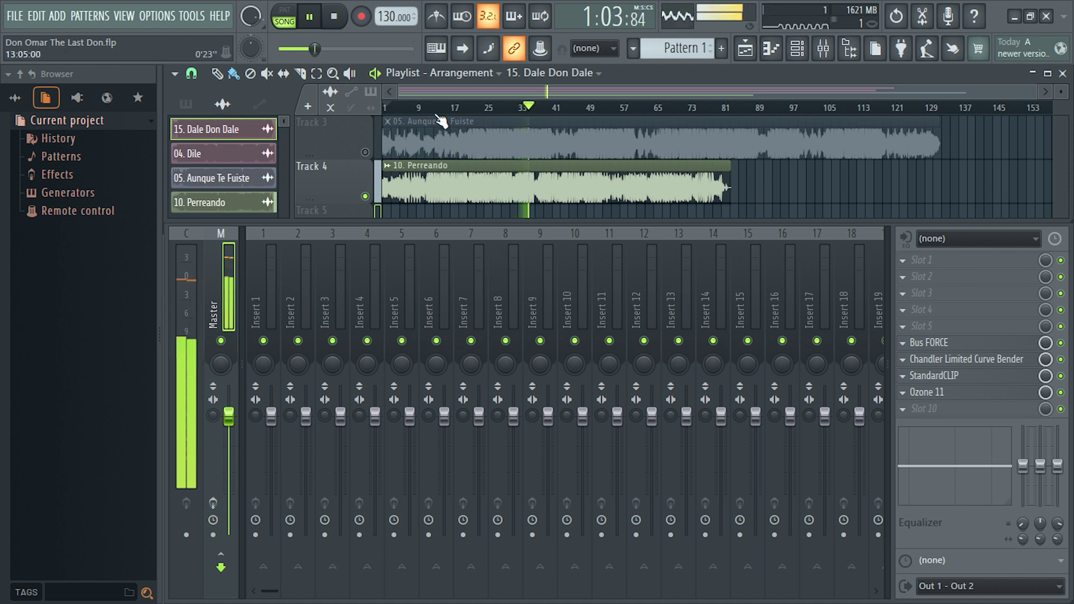
click(442, 106)
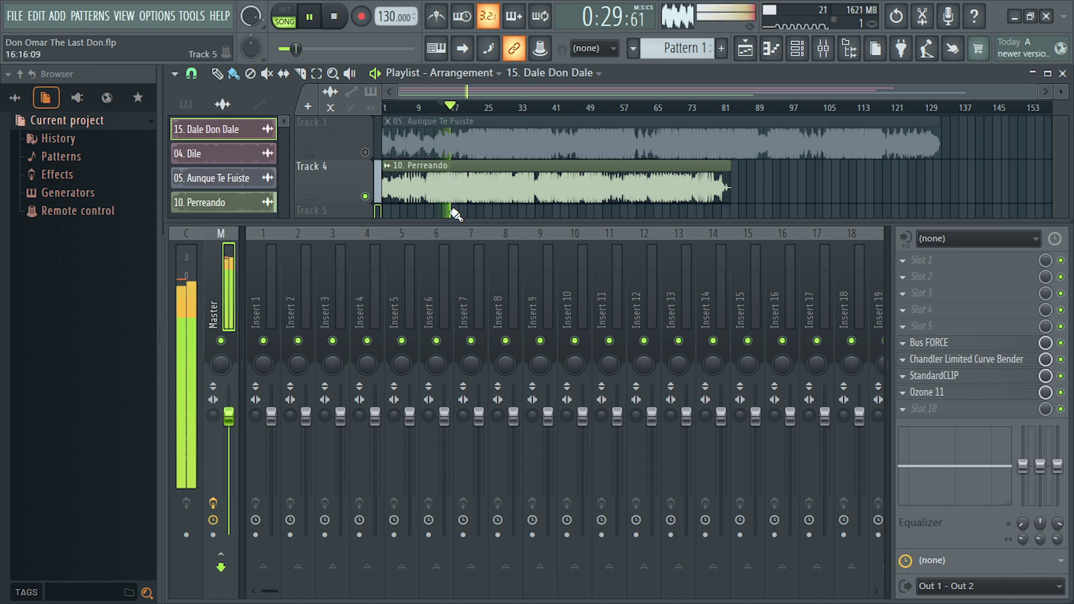
click(474, 109)
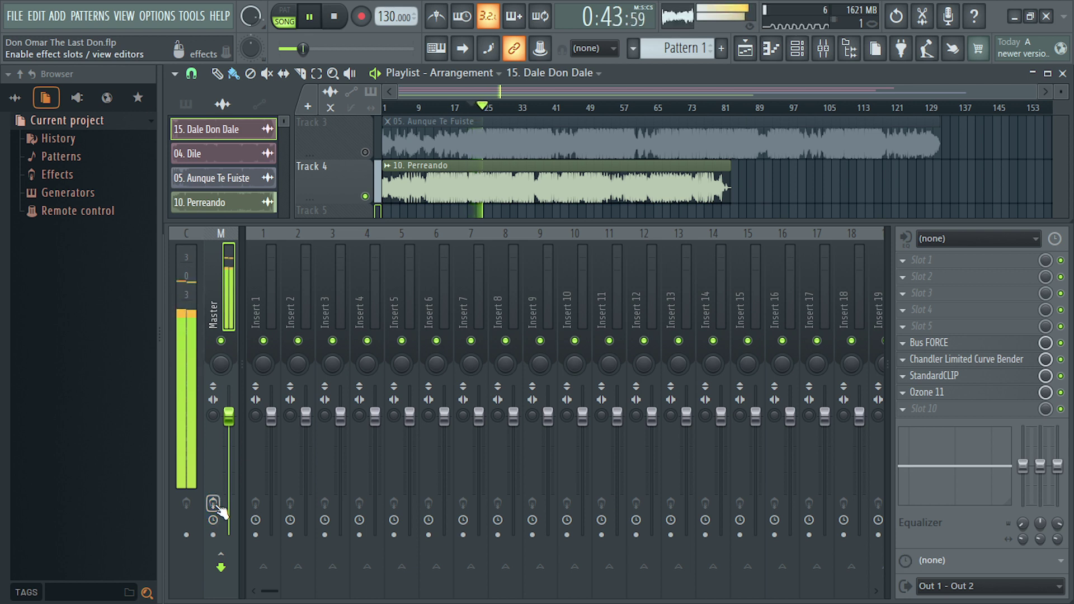
click(216, 505)
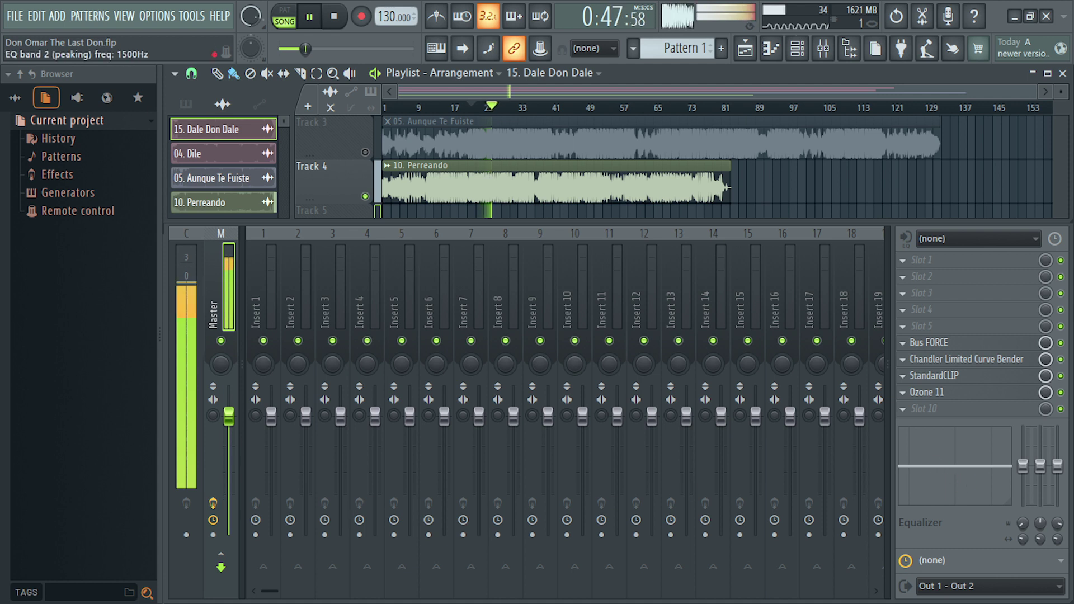
key(space)
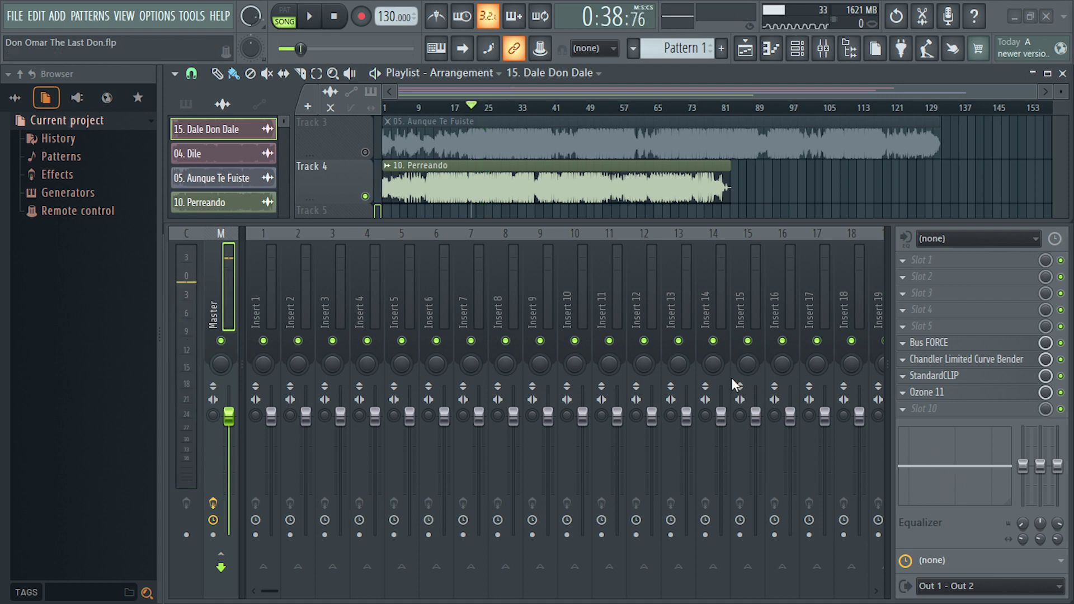
scroll(669, 281, down, 3)
scroll(661, 287, up, 3)
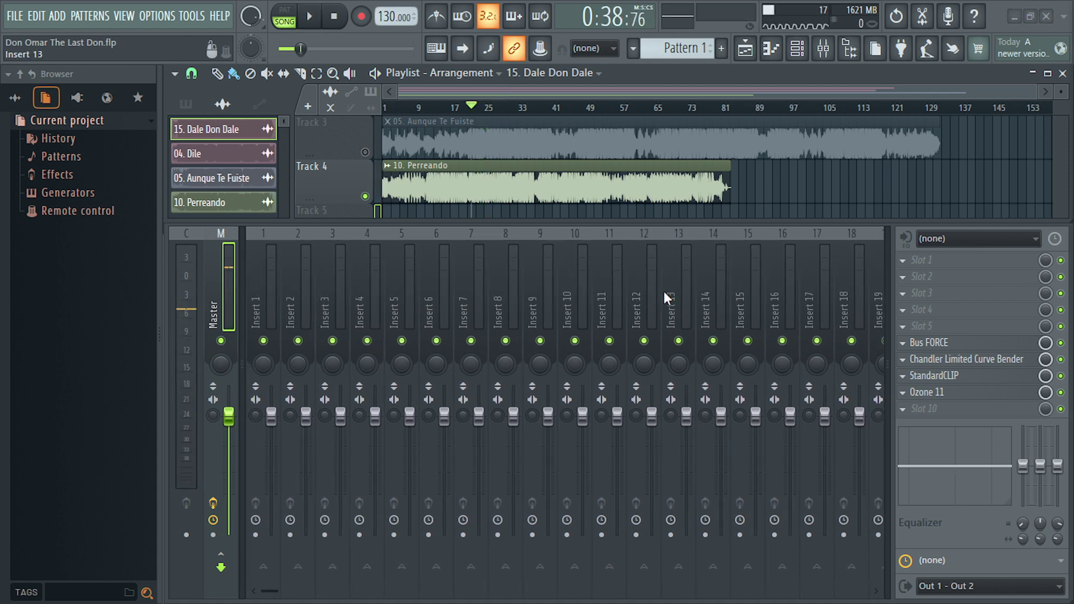